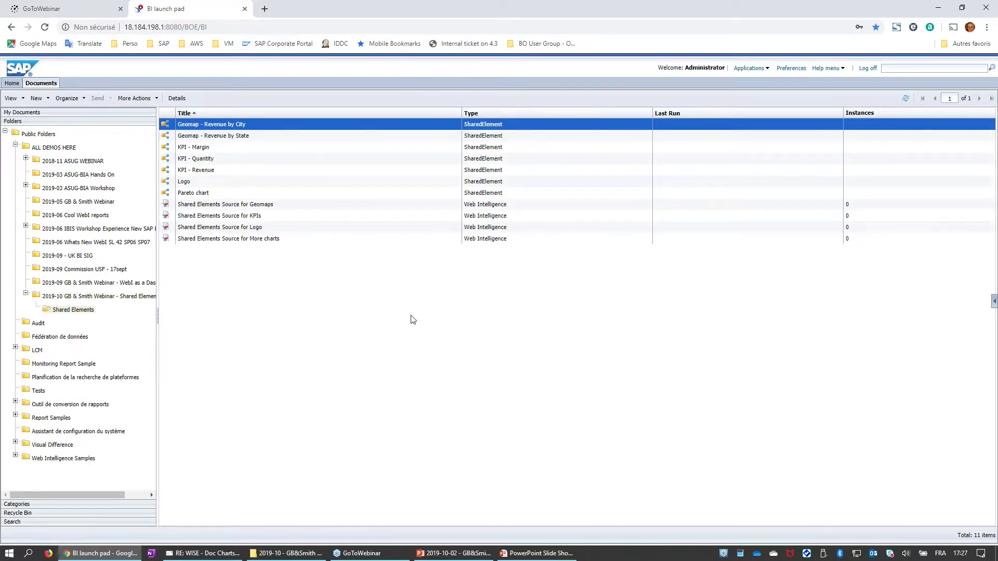
- Delete the Pareto chart shared element from the Shared Elements folder
{"action": "right_click", "coordinate": [248, 196]}
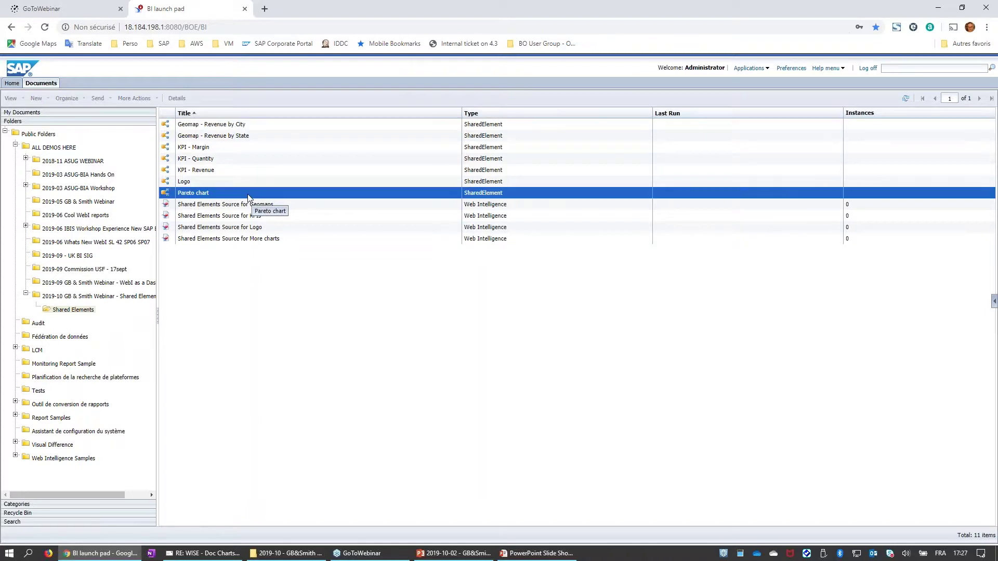
{"action": "mouse_move", "coordinate": [286, 246]}
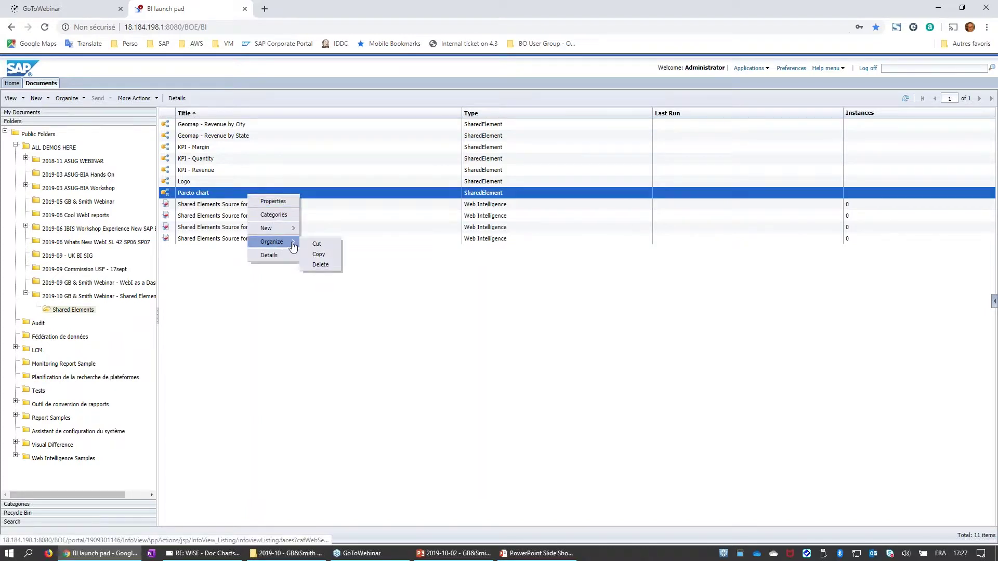
{"action": "left_click", "coordinate": [335, 265]}
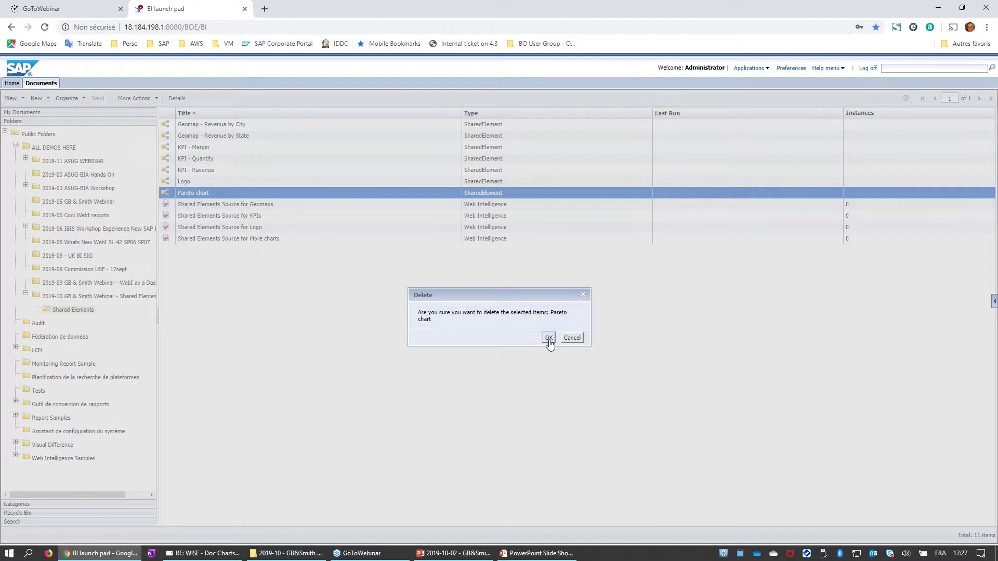
{"action": "left_click", "coordinate": [548, 339]}
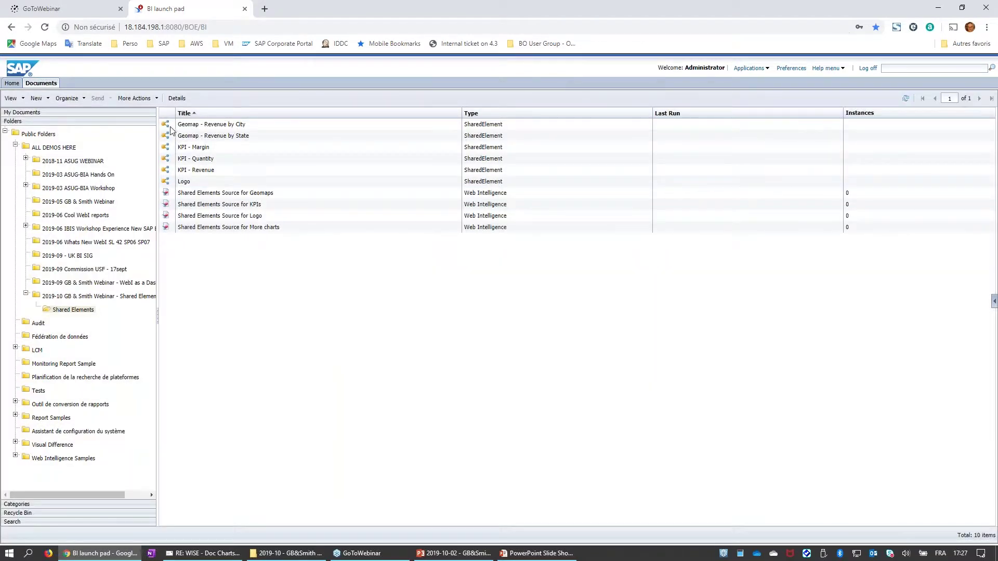
- Review the Geomap - Revenue by City element's properties and close them unchanged
{"action": "left_click", "coordinate": [187, 128]}
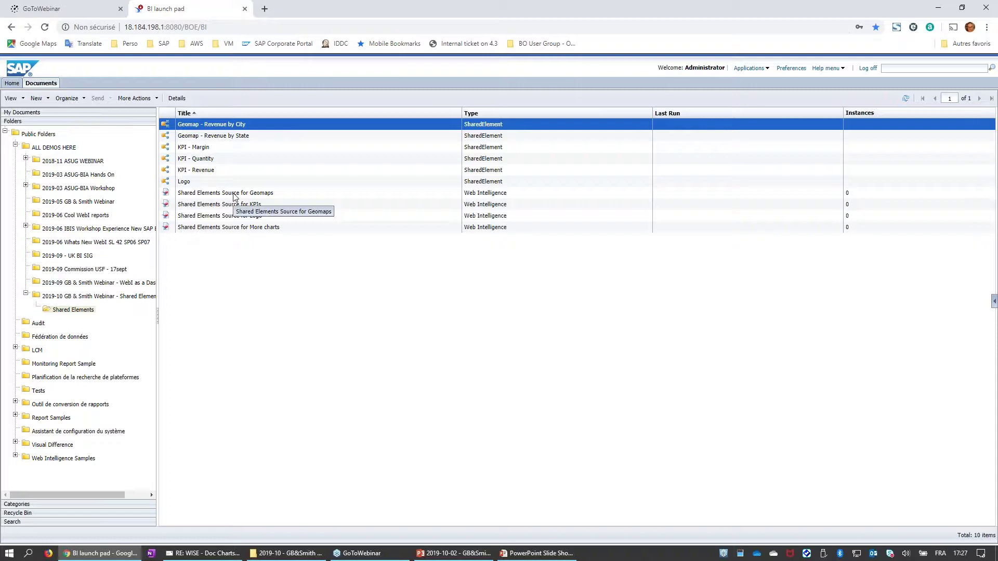
{"action": "right_click", "coordinate": [245, 124]}
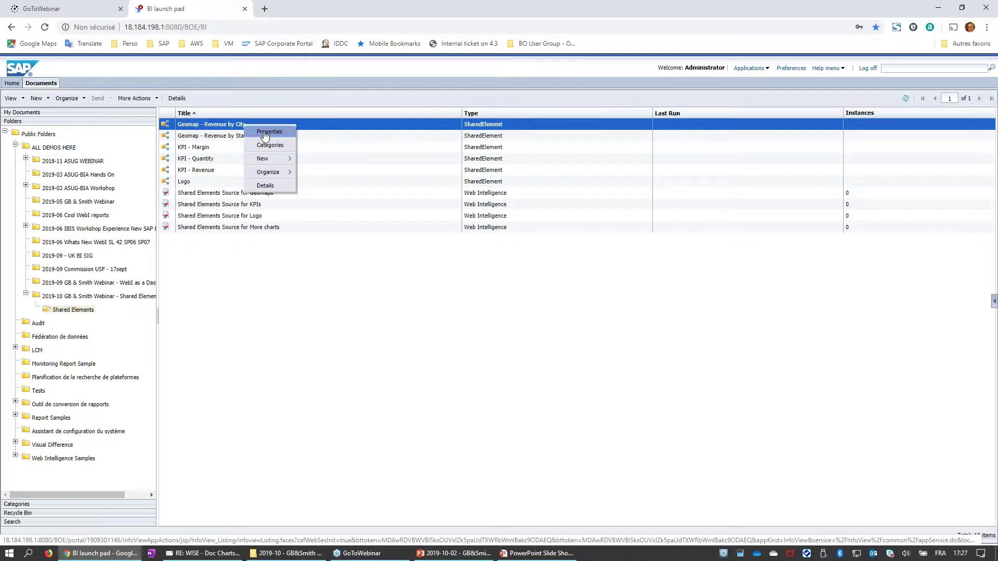
{"action": "left_click", "coordinate": [265, 137]}
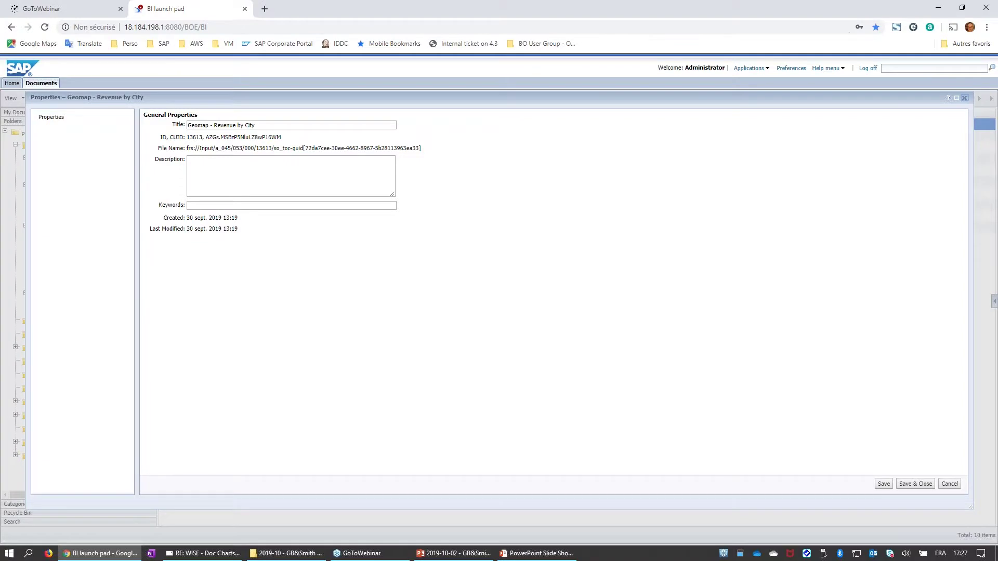
{"action": "left_click", "coordinate": [965, 98]}
- Dismiss the city geomap's actions and select the Shared Elements Source for More charts document
{"action": "right_click", "coordinate": [254, 127]}
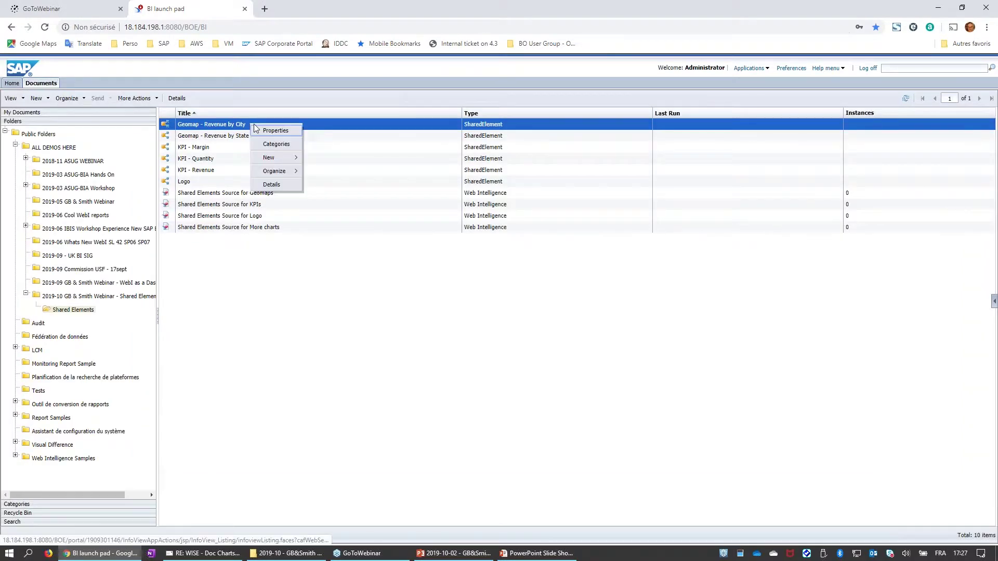
{"action": "mouse_move", "coordinate": [282, 160]}
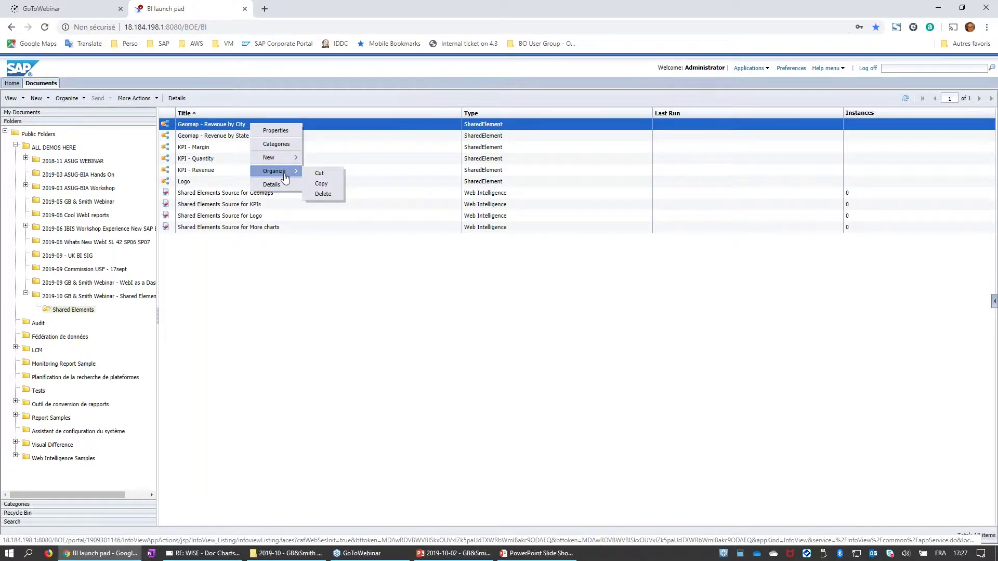
{"action": "left_click", "coordinate": [278, 315]}
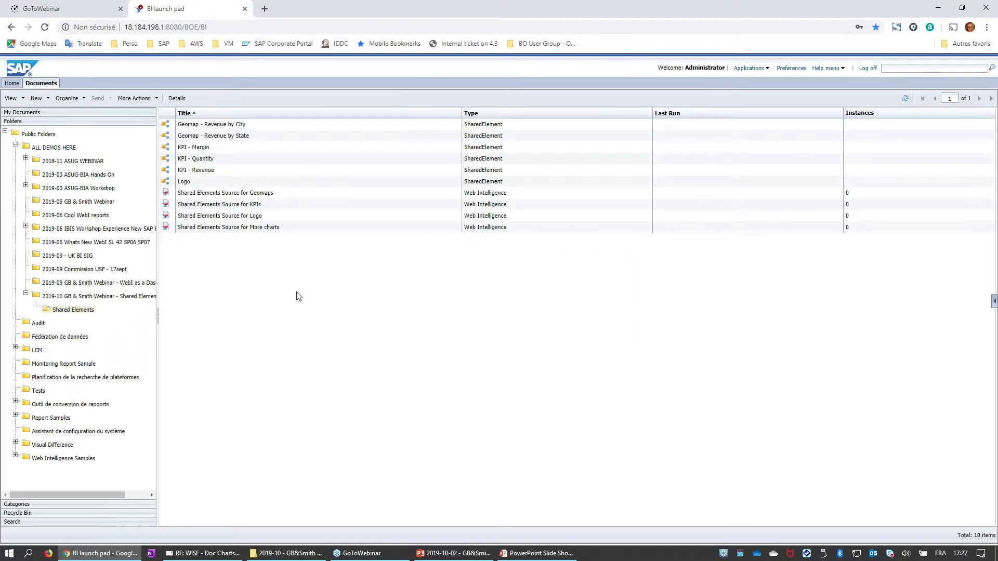
{"action": "left_click", "coordinate": [254, 229]}
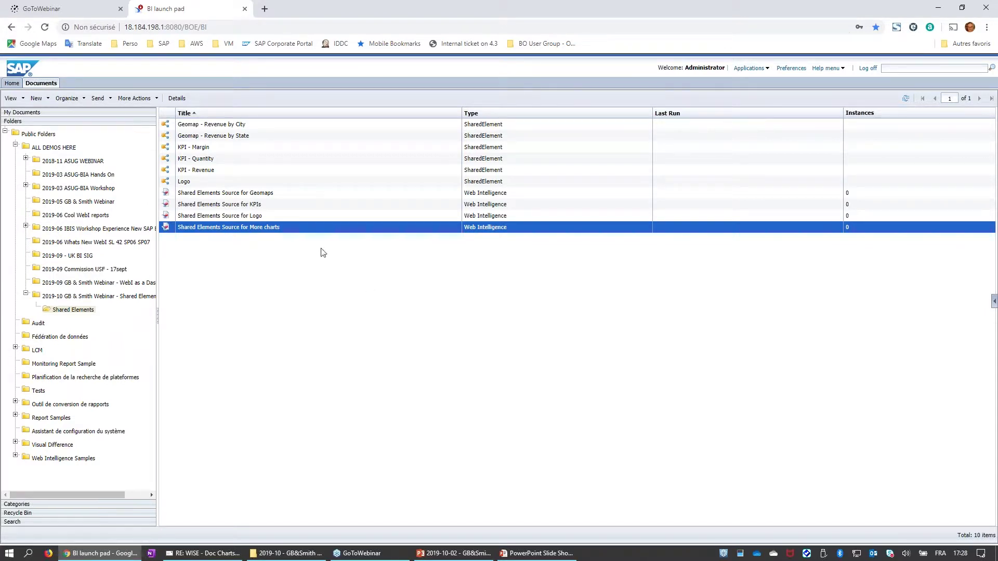
- Open the More charts source document in design mode and select the Pareto chart block
{"action": "double_click", "coordinate": [261, 229]}
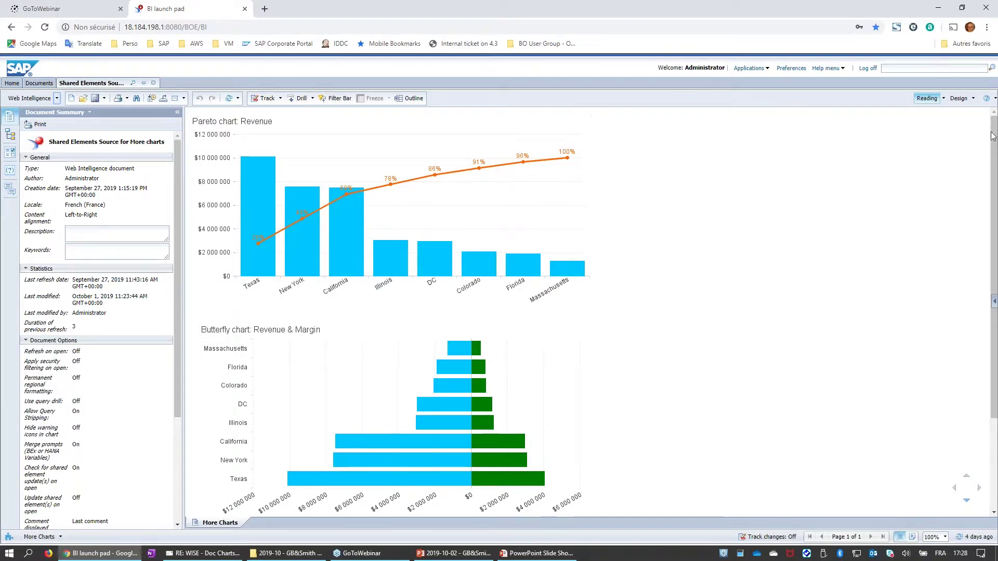
{"action": "left_click", "coordinate": [959, 99]}
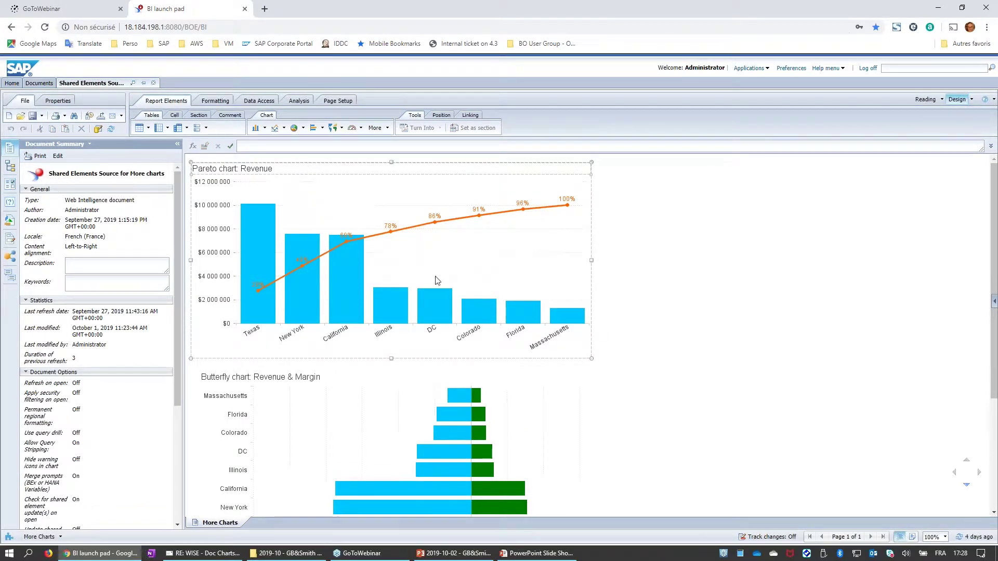
{"action": "left_click", "coordinate": [539, 252]}
{"action": "left_click", "coordinate": [542, 162]}
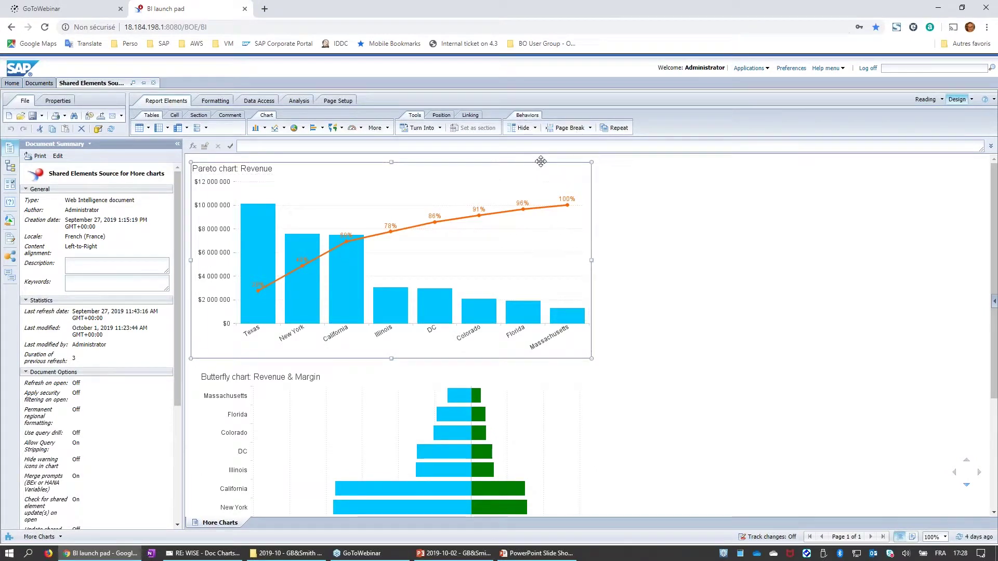
{"action": "left_click", "coordinate": [10, 185]}
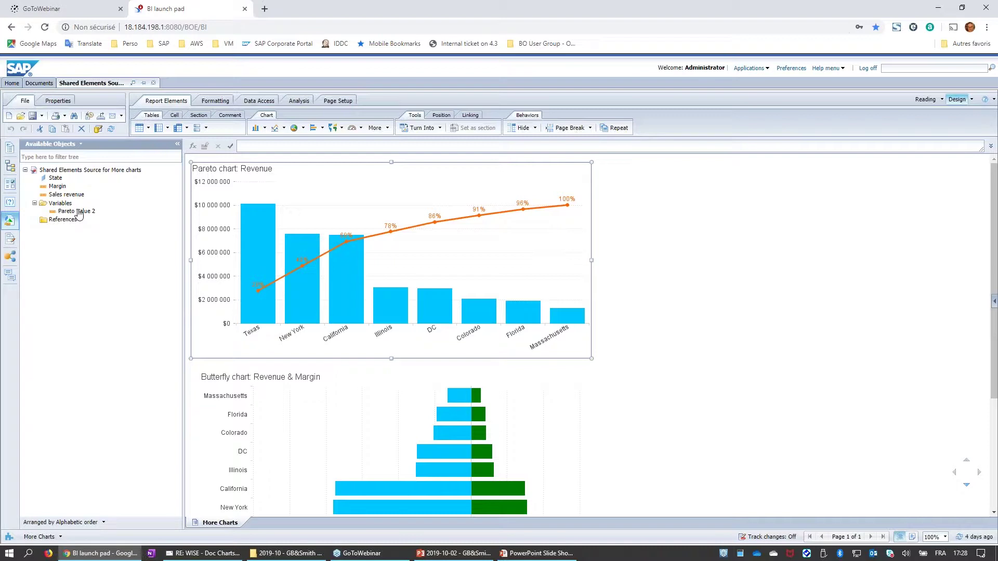
{"action": "mouse_move", "coordinate": [79, 214]}
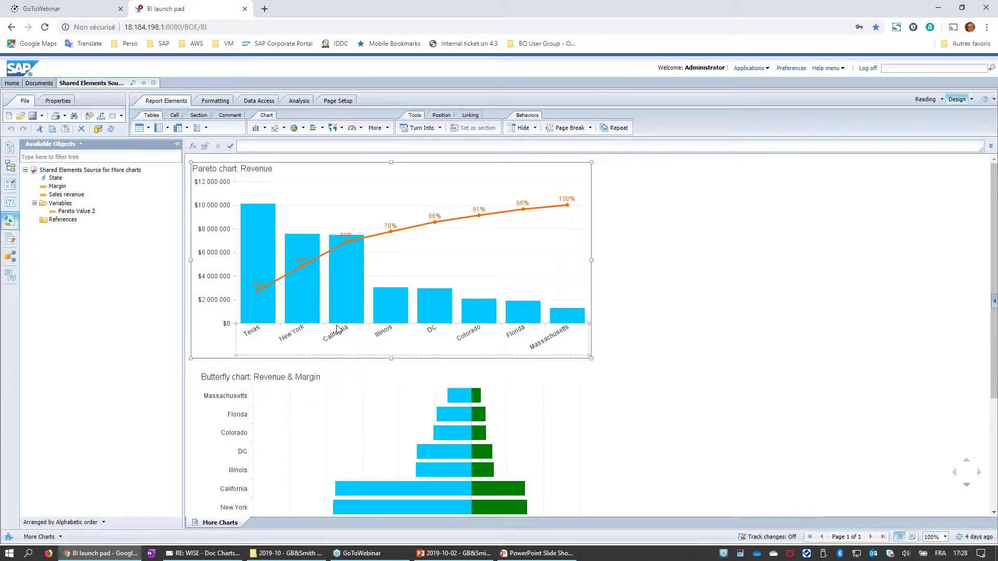
{"action": "mouse_move", "coordinate": [270, 304]}
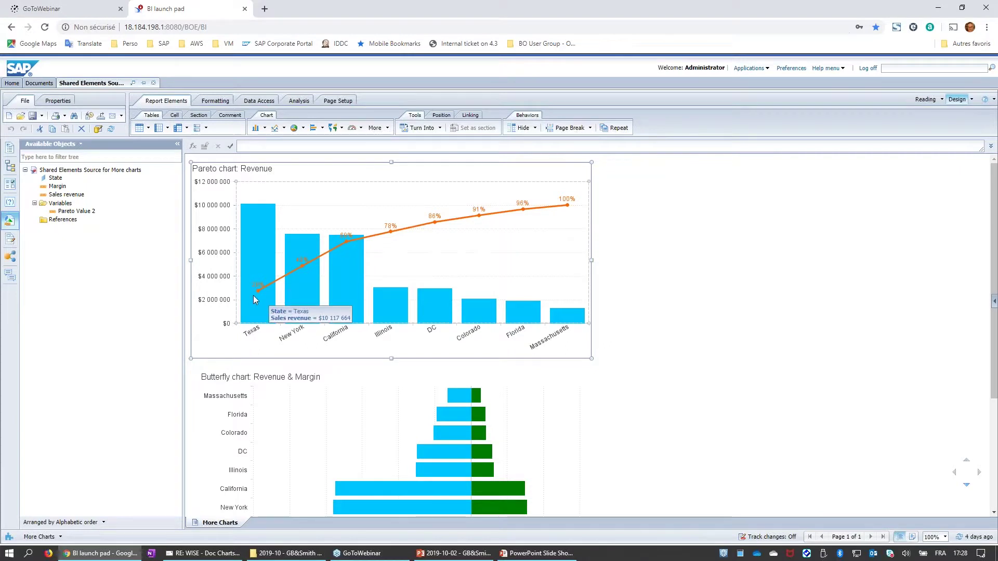
- Save the Pareto chart as a shared element named 'Pareto chart' and return to Documents
{"action": "right_click", "coordinate": [374, 163]}
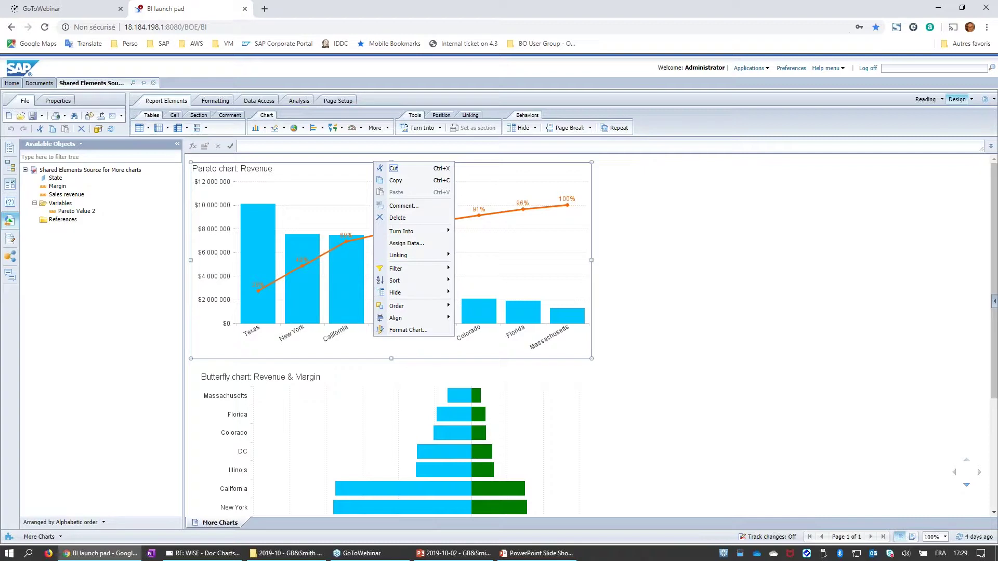
{"action": "mouse_move", "coordinate": [401, 256]}
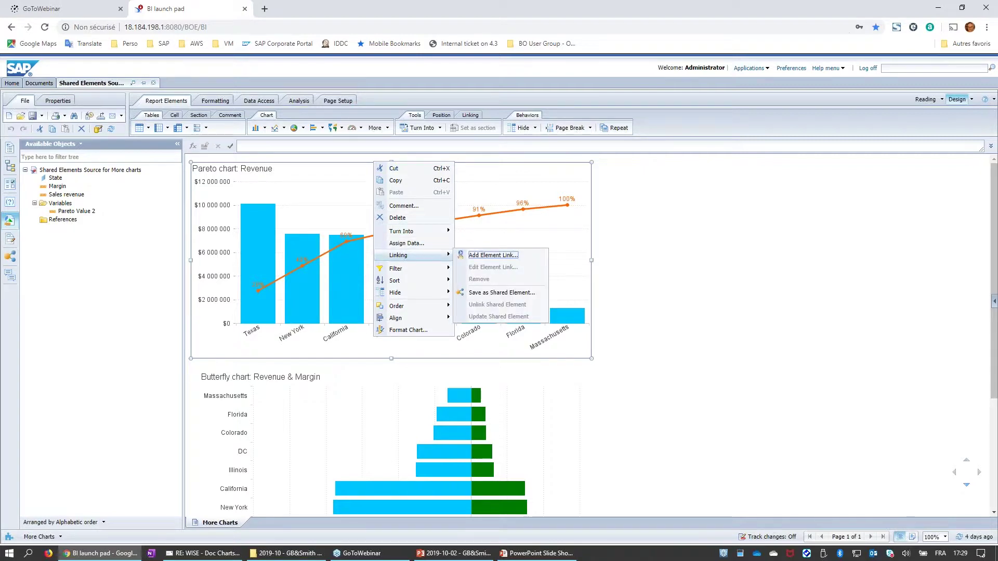
{"action": "left_click", "coordinate": [513, 293]}
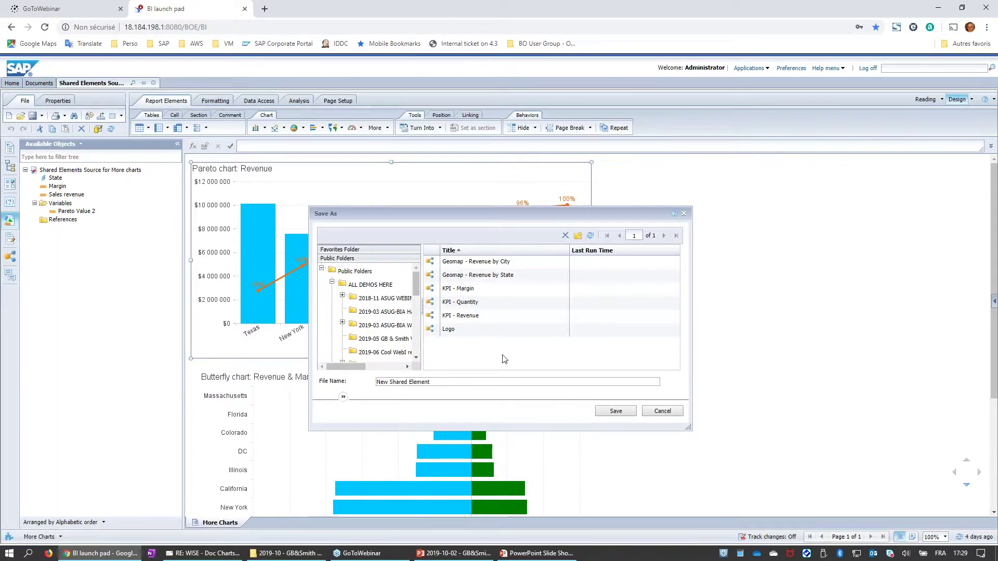
{"action": "left_click_drag", "start_coordinate": [461, 384], "coordinate": [344, 384]}
{"action": "type", "text": "Pareto"}
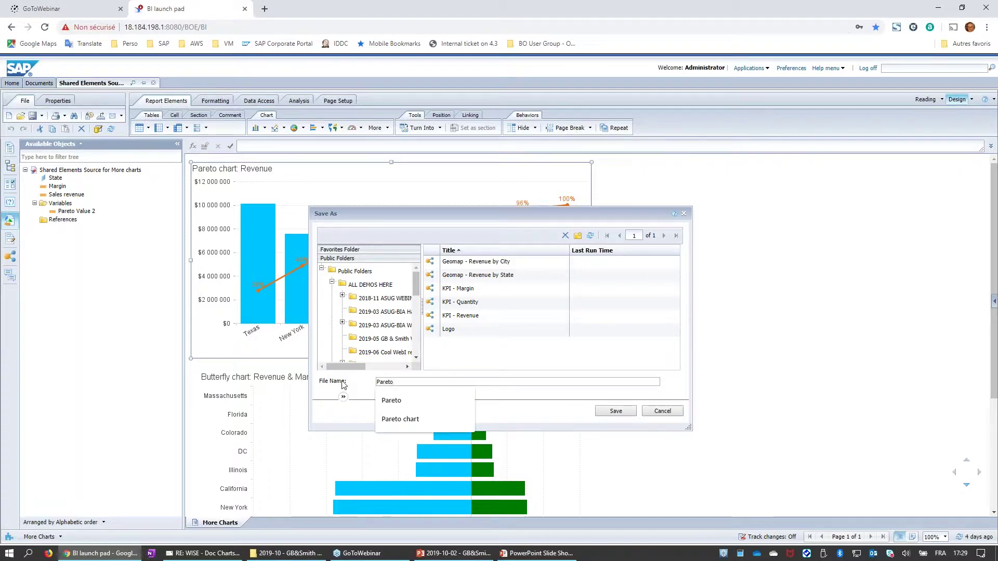
{"action": "left_click", "coordinate": [400, 419]}
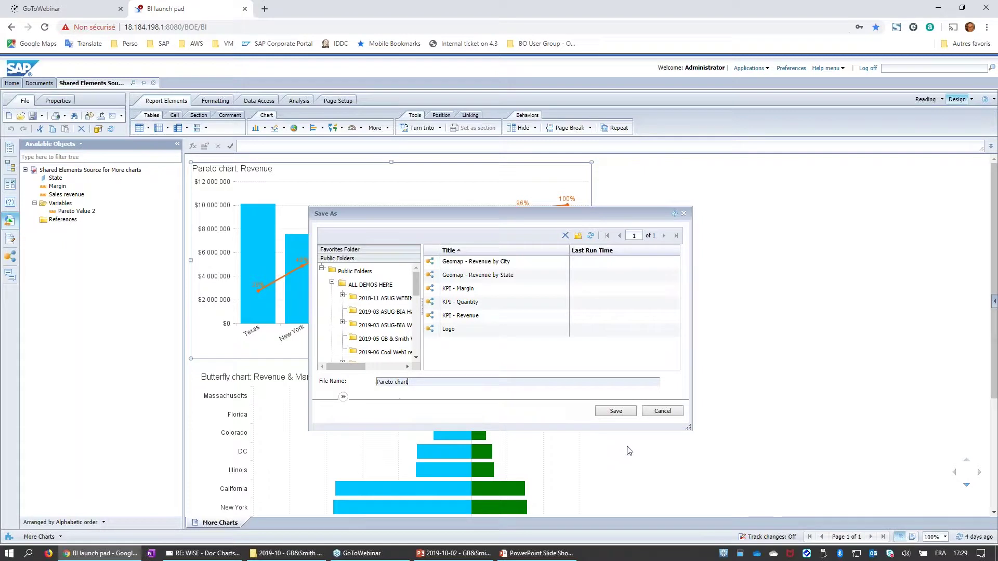
{"action": "left_click", "coordinate": [616, 411]}
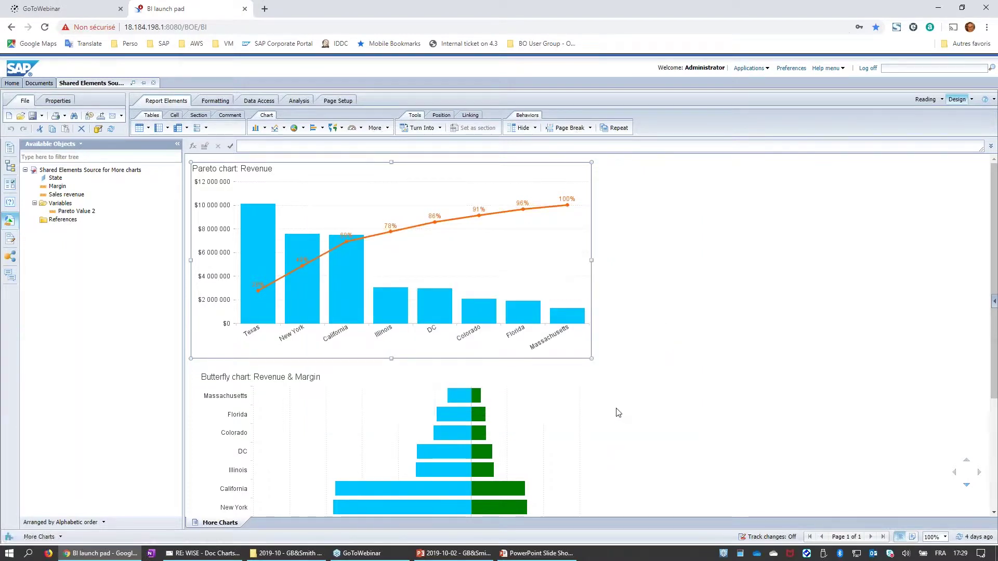
{"action": "left_click", "coordinate": [39, 83]}
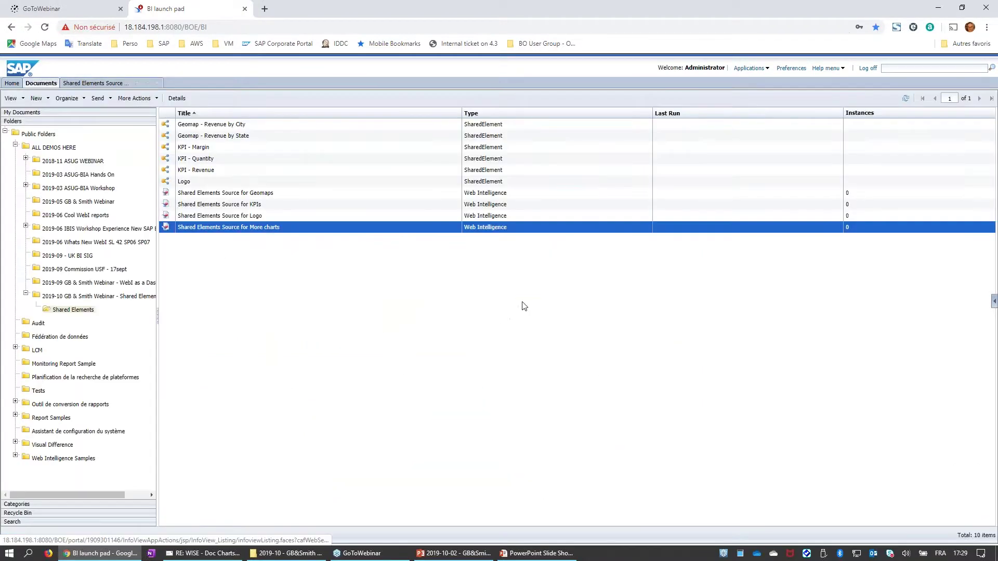
- Refresh the list, open My WebI Report in design mode and delete the Report 1 title cell
{"action": "left_click", "coordinate": [906, 103]}
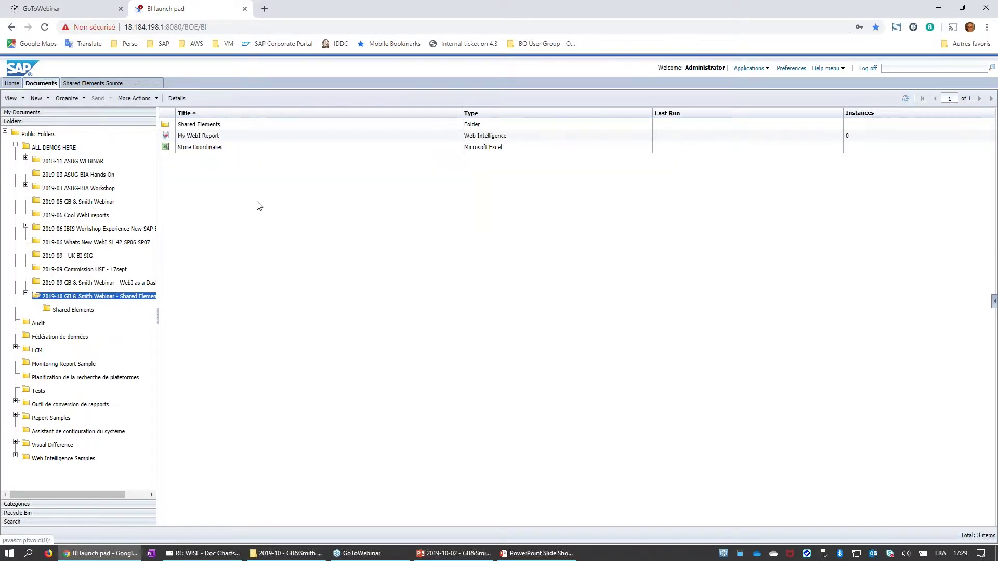
{"action": "double_click", "coordinate": [183, 137]}
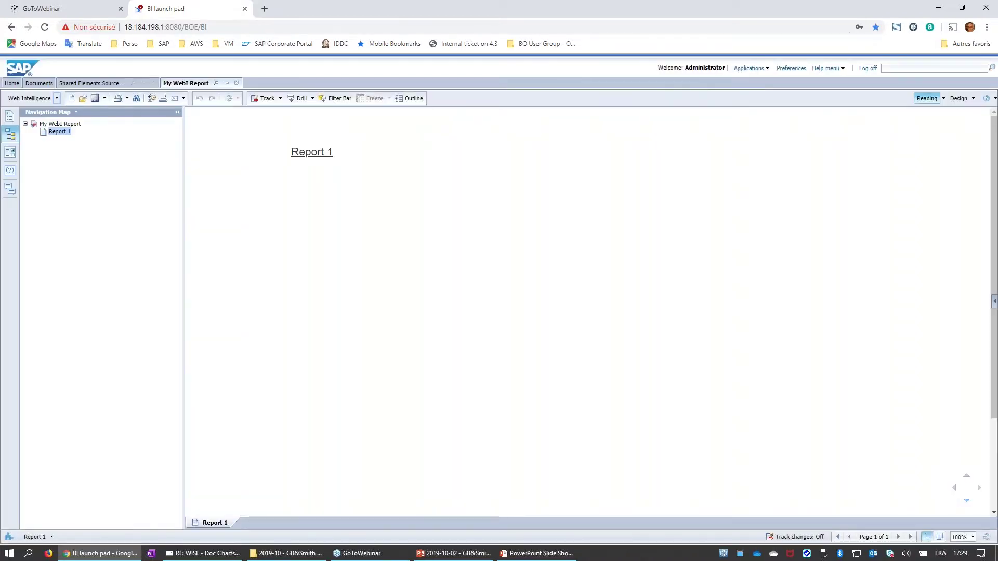
{"action": "left_click", "coordinate": [958, 99]}
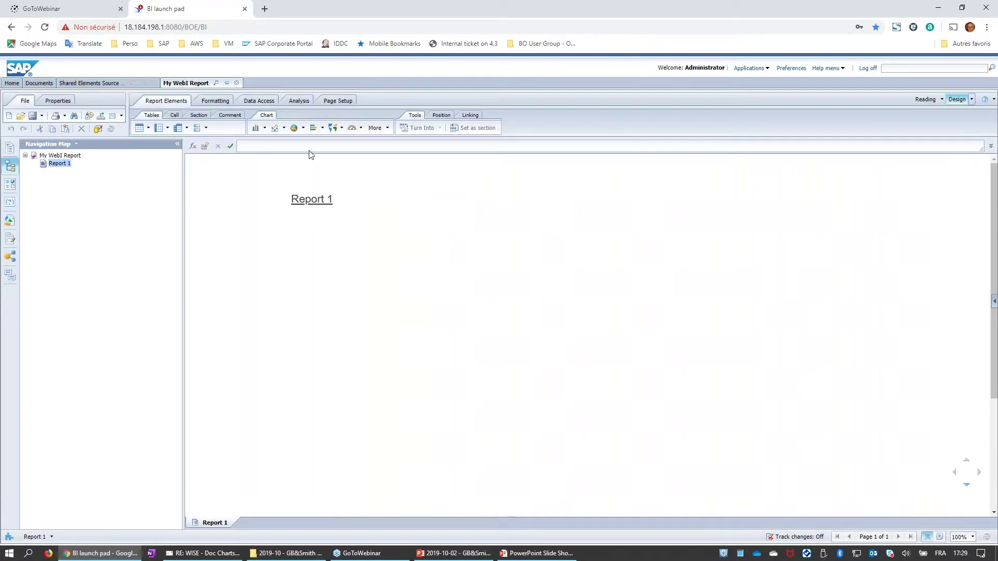
{"action": "left_click", "coordinate": [9, 221]}
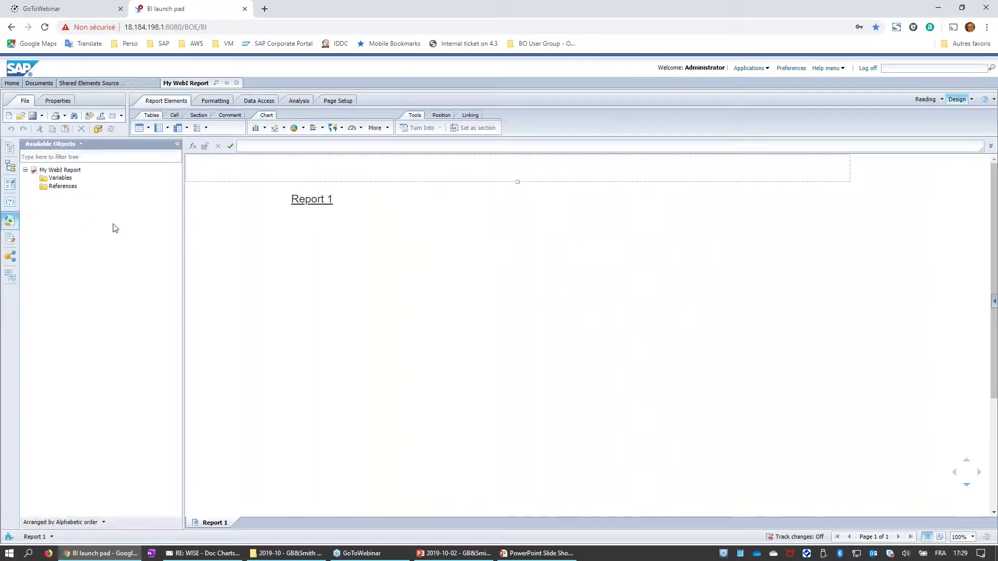
{"action": "left_click", "coordinate": [329, 205]}
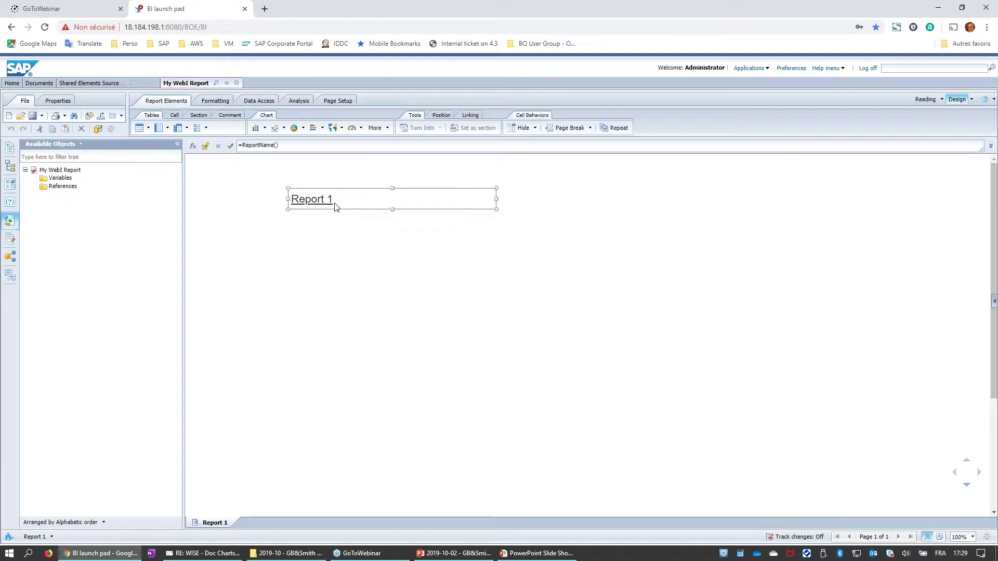
{"action": "key", "text": "Delete"}
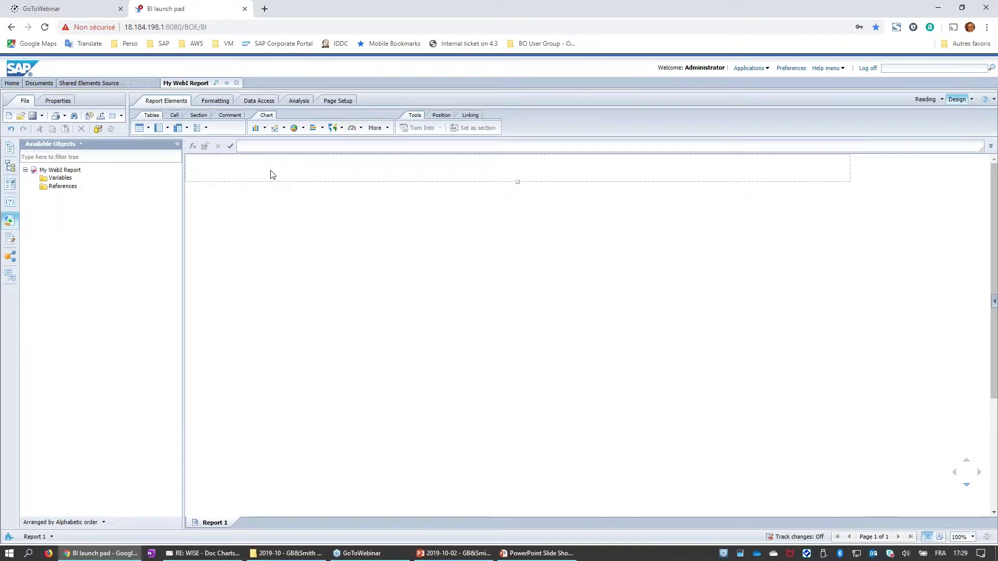
- Start inserting a shared element into the report header via Insert > Shared Element
{"action": "right_click", "coordinate": [271, 173]}
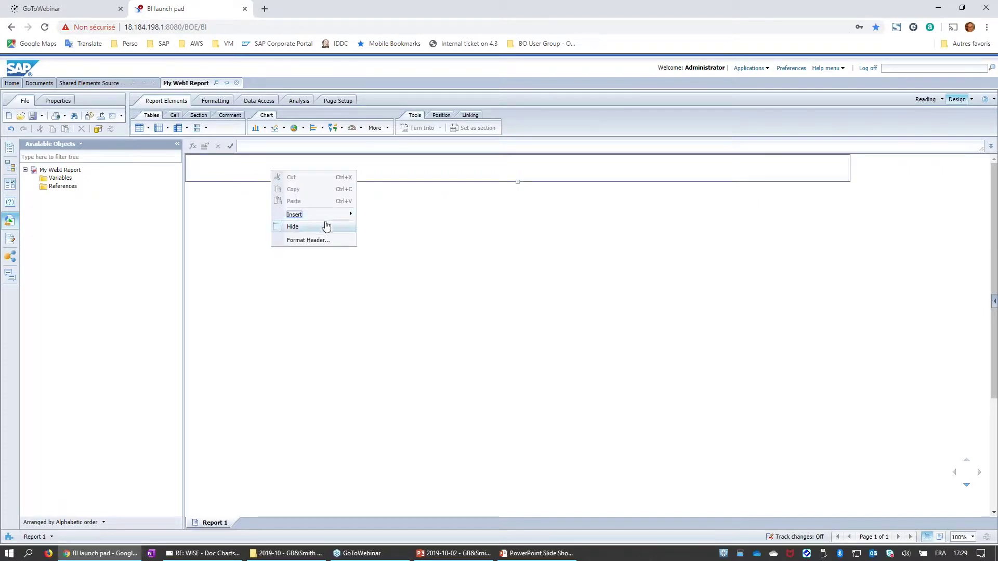
{"action": "mouse_move", "coordinate": [319, 215]}
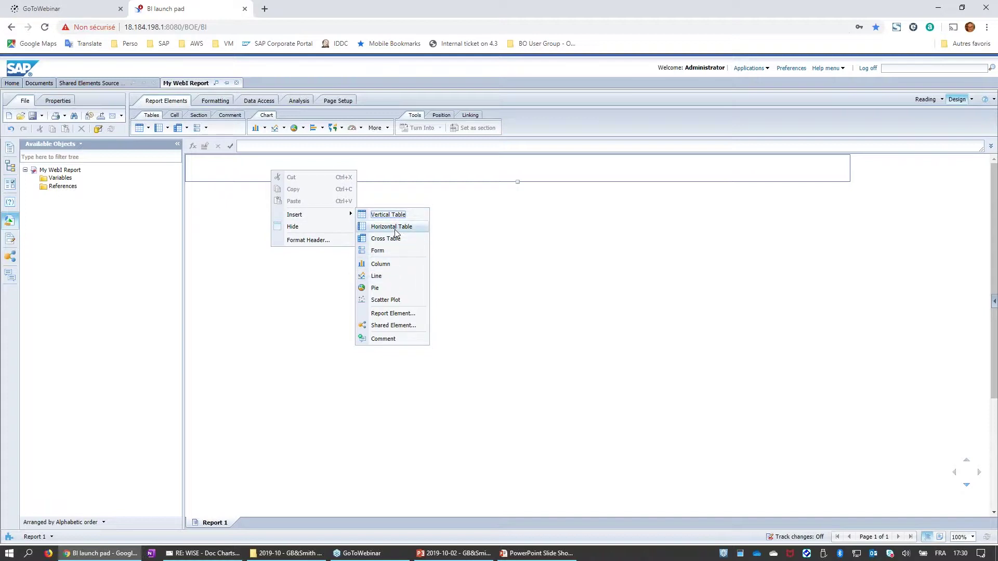
{"action": "left_click", "coordinate": [393, 325]}
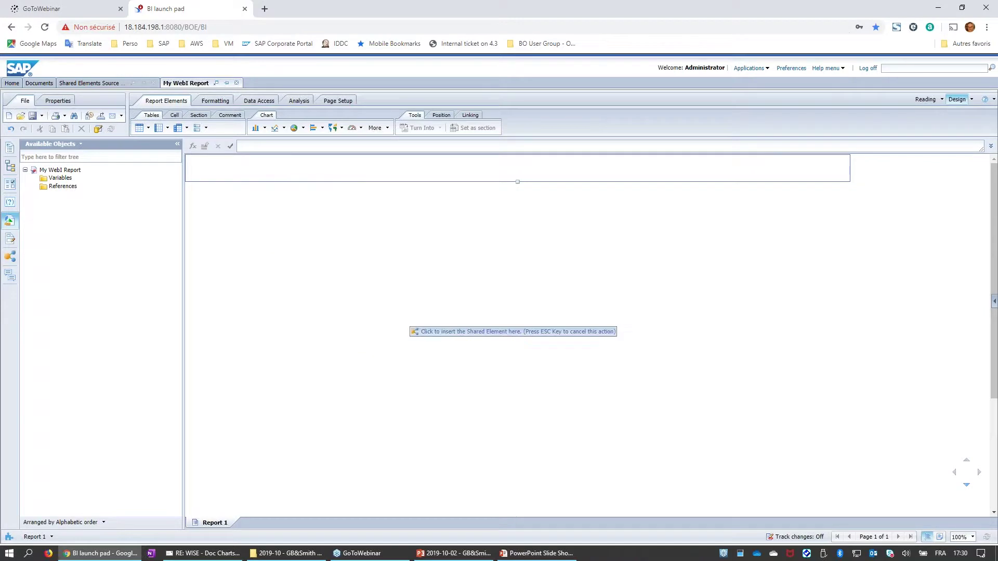
- Insert the Logo shared element from the Shared Elements folder into the header
{"action": "left_click", "coordinate": [259, 166]}
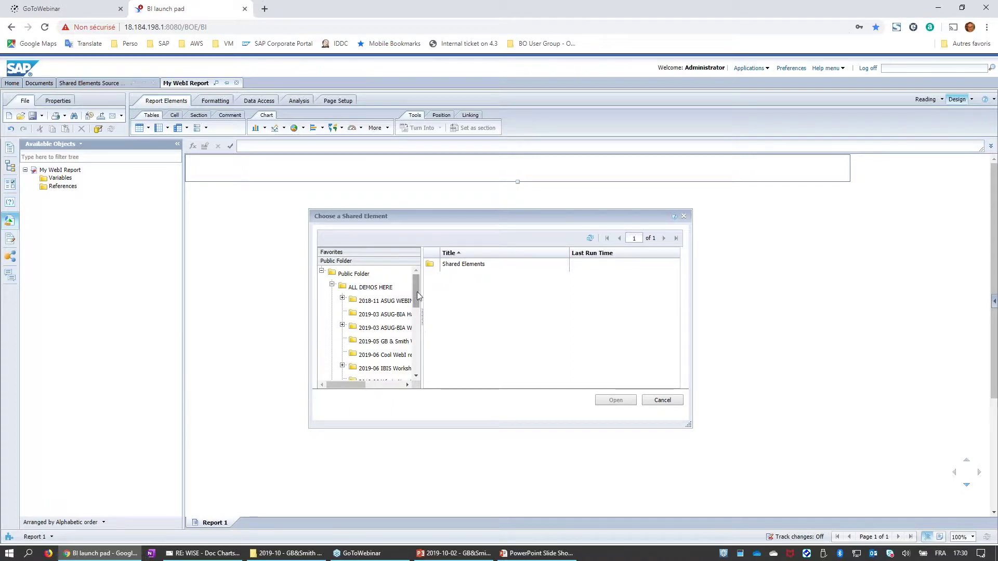
{"action": "left_click_drag", "start_coordinate": [417, 292], "coordinate": [417, 315]}
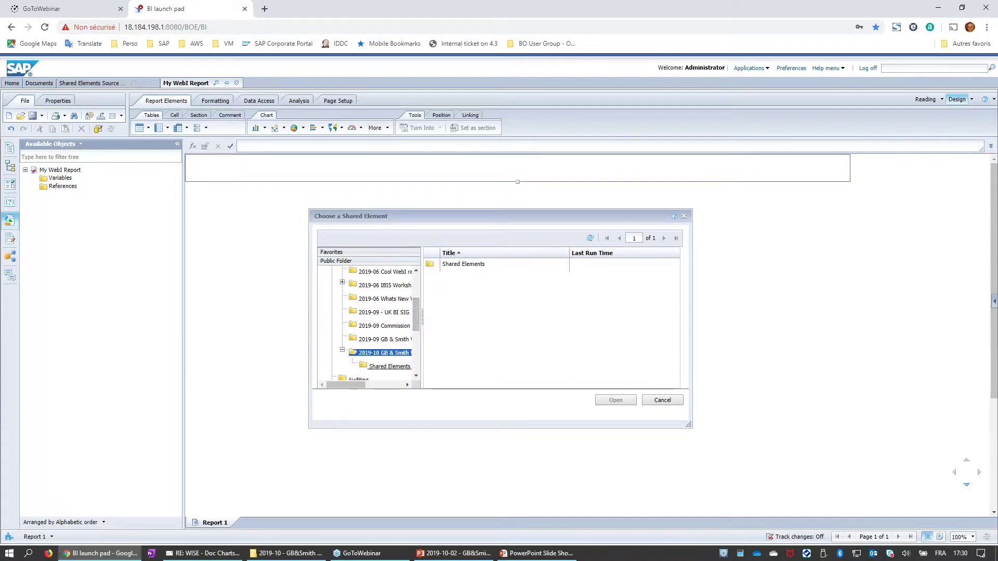
{"action": "key", "text": "Down"}
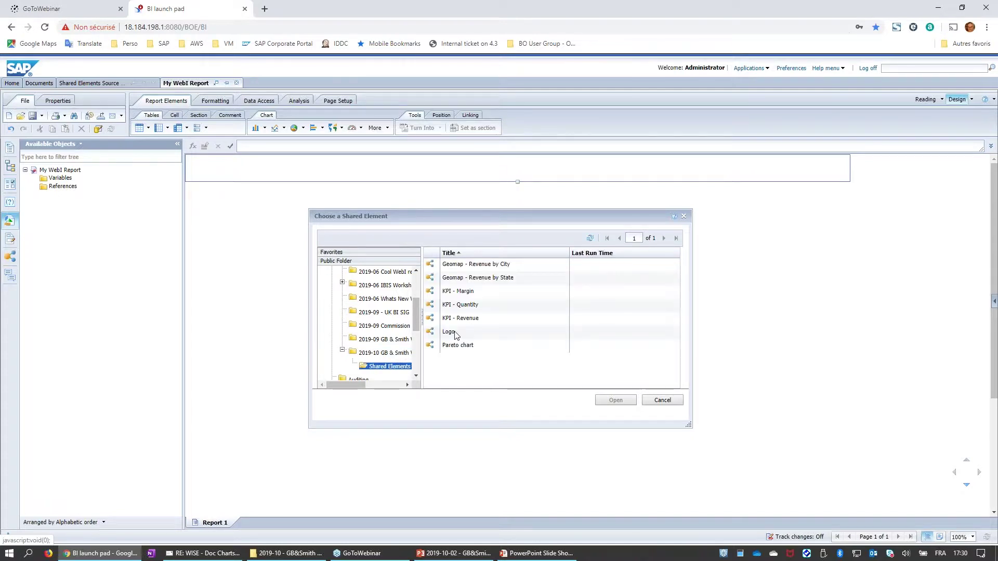
{"action": "left_click", "coordinate": [472, 336]}
{"action": "left_click", "coordinate": [616, 400]}
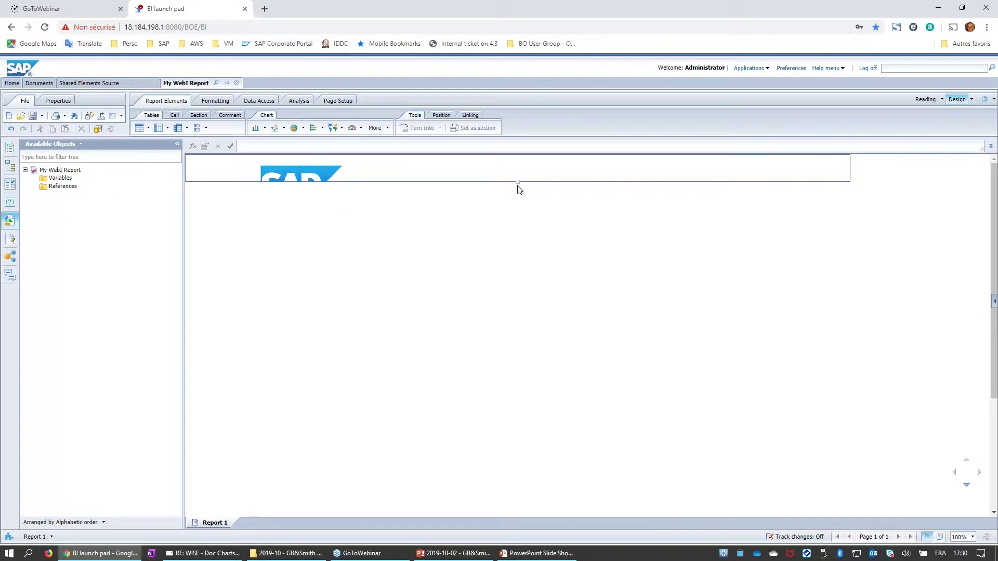
- Enlarge the header and move the SAP logo to its top-left corner
{"action": "left_click_drag", "start_coordinate": [517, 181], "coordinate": [521, 218]}
{"action": "left_click", "coordinate": [305, 179]}
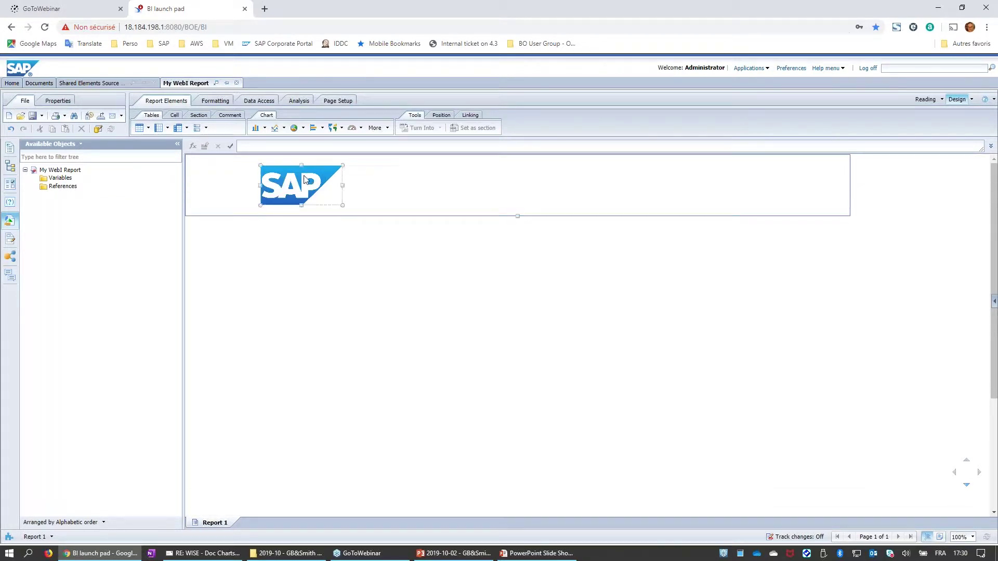
{"action": "left_click_drag", "start_coordinate": [311, 165], "coordinate": [242, 165]}
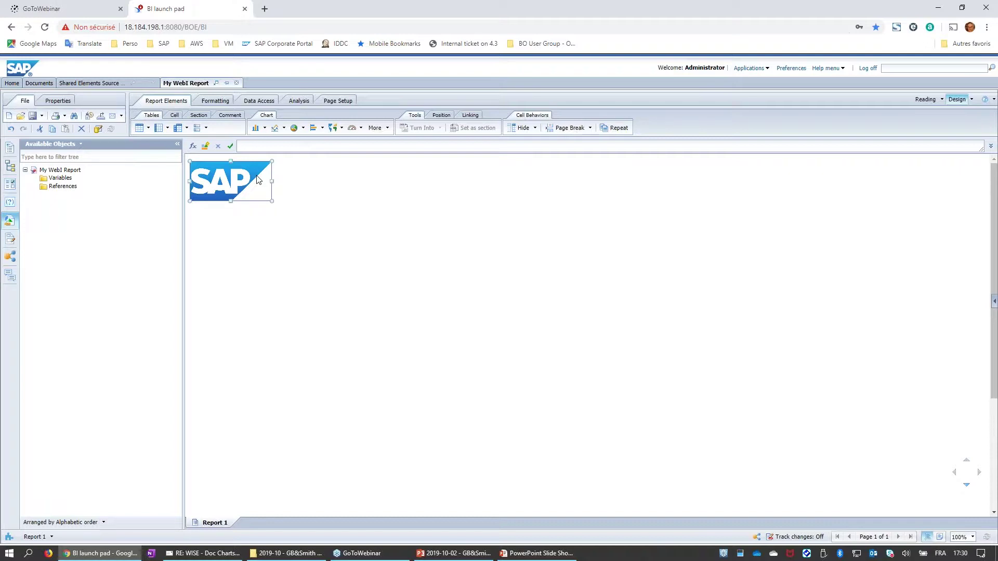
{"action": "left_click", "coordinate": [284, 243]}
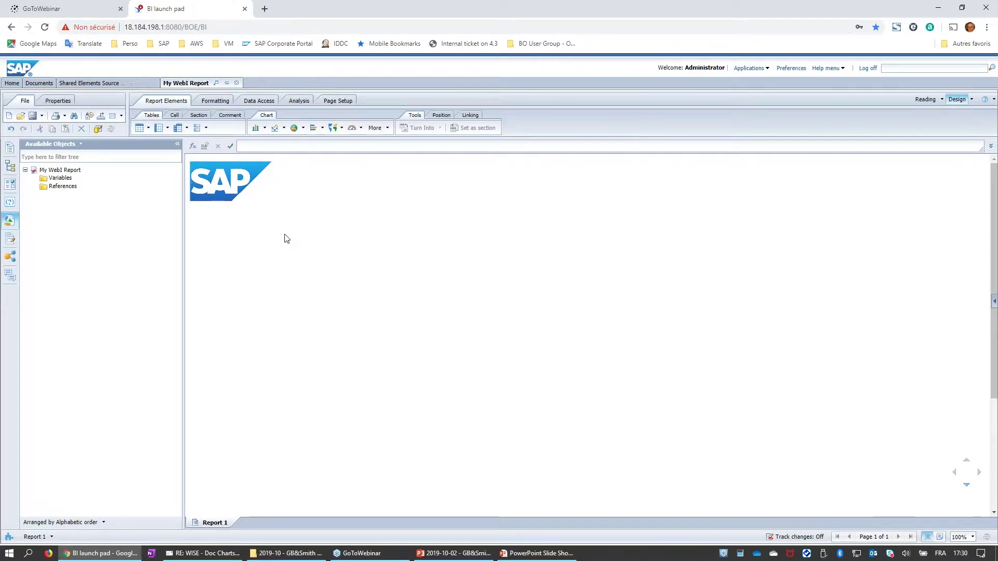
- Insert the KPI - Revenue shared element below the logo, showing Sales revenue 36.38M Euros
{"action": "right_click", "coordinate": [286, 246]}
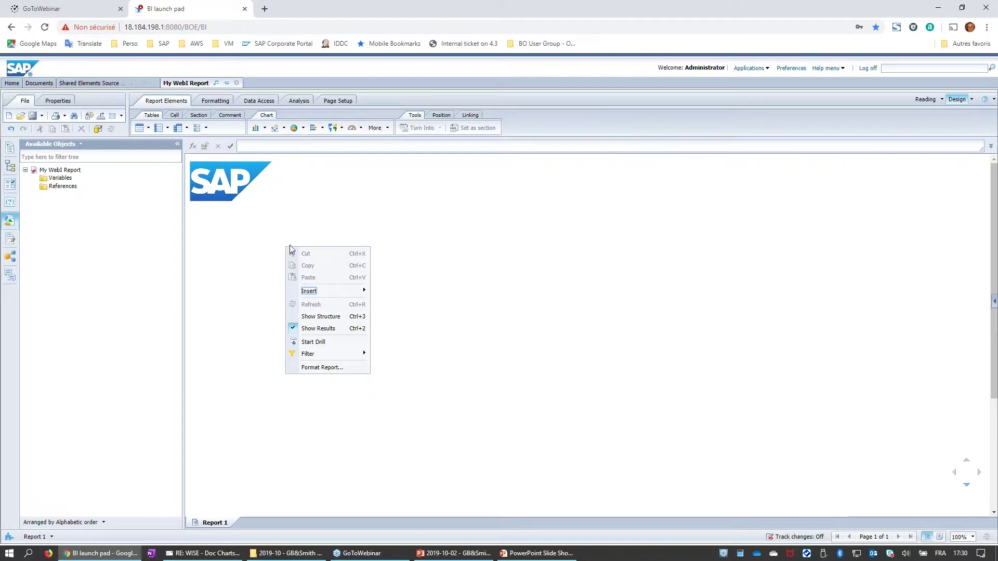
{"action": "mouse_move", "coordinate": [334, 291]}
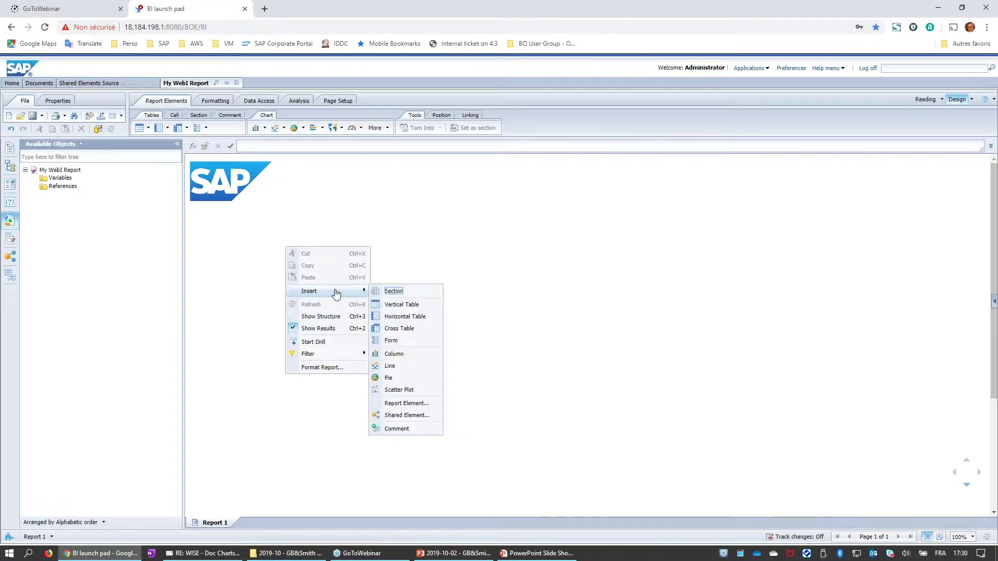
{"action": "left_click", "coordinate": [410, 427]}
{"action": "left_click", "coordinate": [207, 250]}
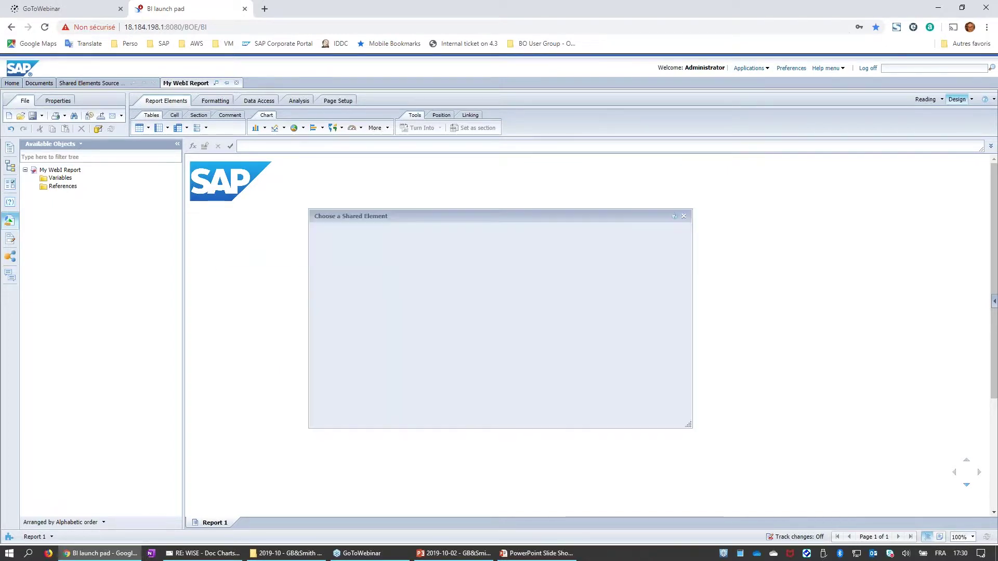
{"action": "left_click", "coordinate": [461, 264]}
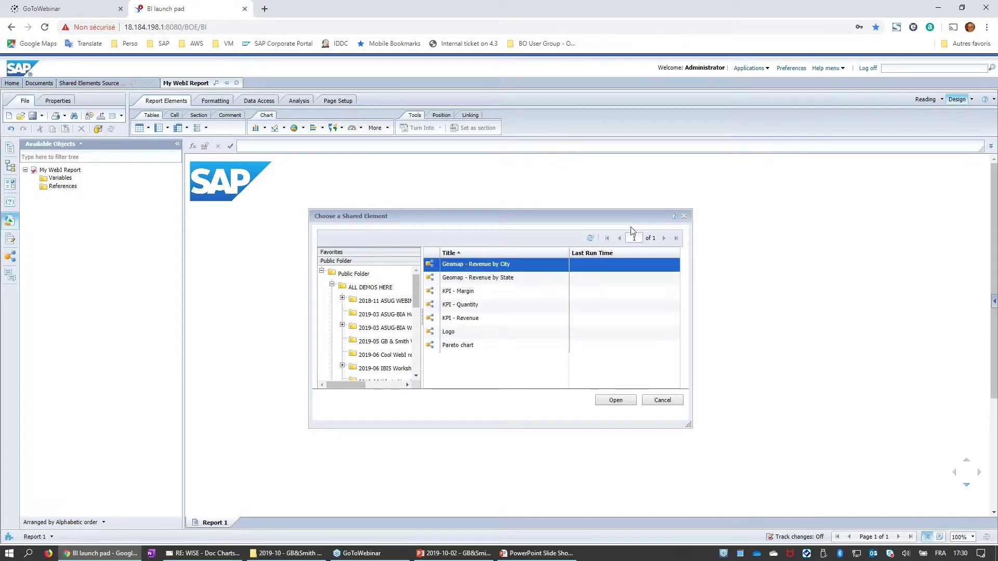
{"action": "left_click", "coordinate": [470, 319]}
{"action": "left_click", "coordinate": [612, 400]}
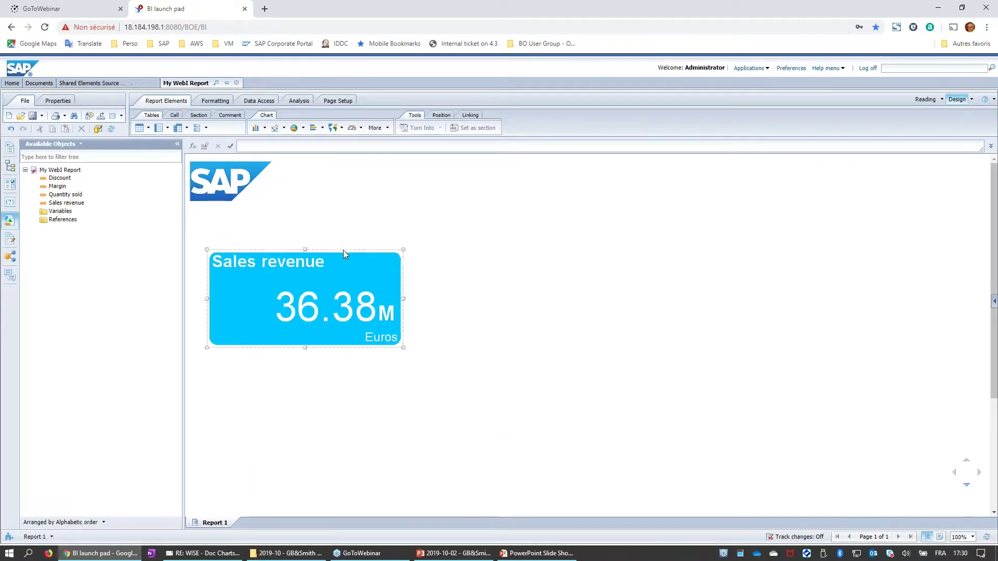
- Align the Sales revenue tile under the logo and list used shared elements: Logo and KPI - Revenue
{"action": "left_click_drag", "start_coordinate": [342, 247], "coordinate": [329, 215]}
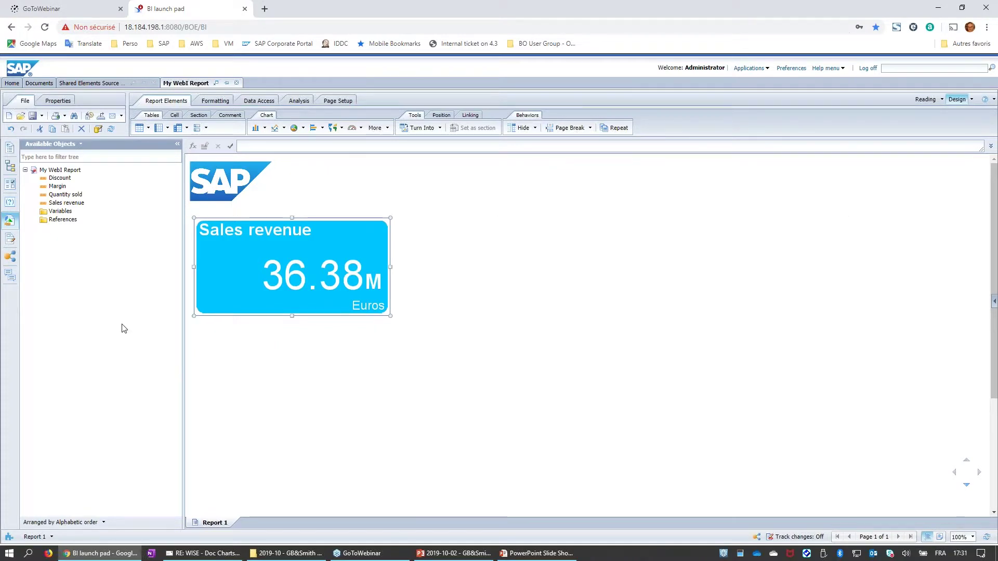
{"action": "left_click", "coordinate": [10, 257]}
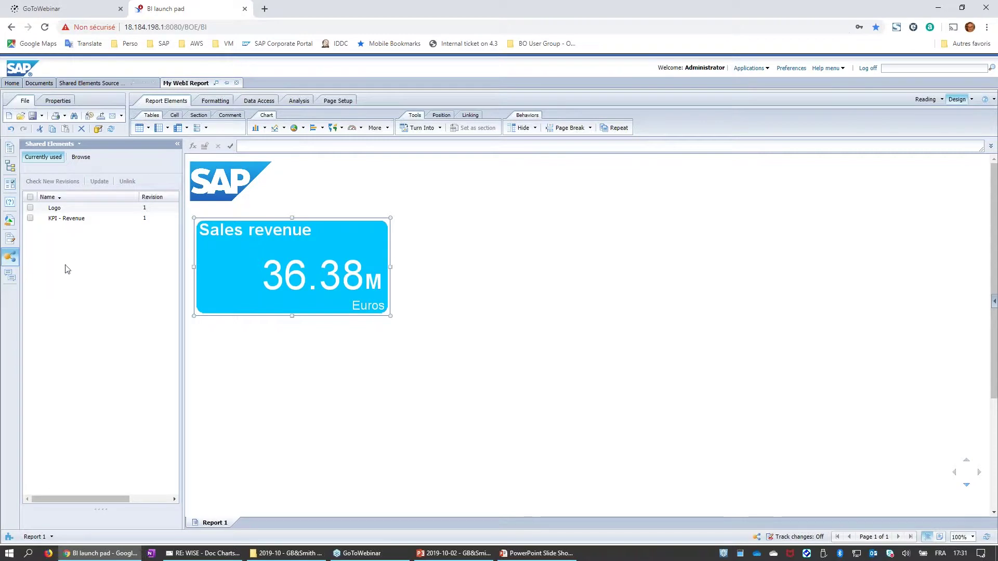
- Browse to Public Folders > ALL DEMOS HERE > October 2019 webinar > Shared Elements
{"action": "left_click", "coordinate": [81, 157]}
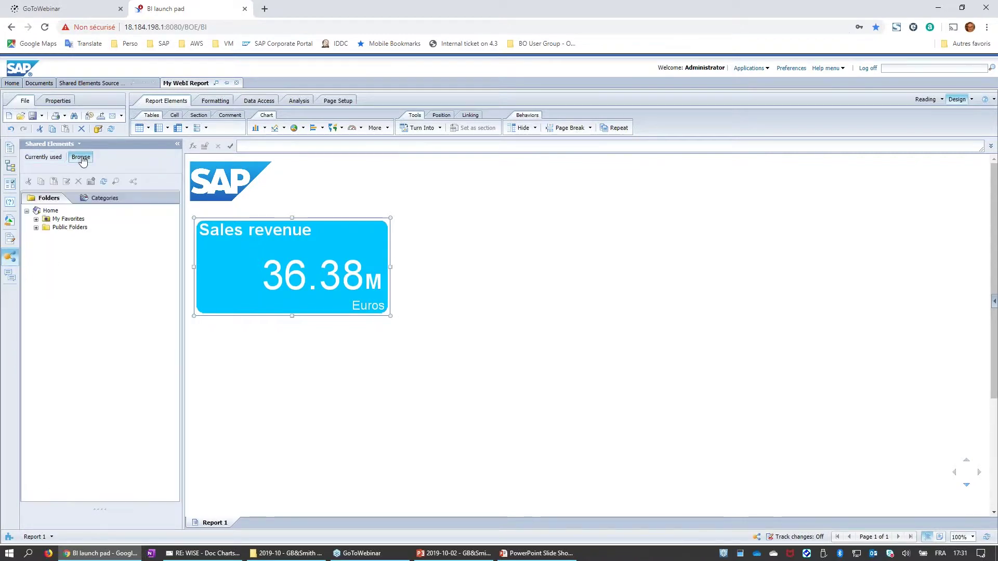
{"action": "left_click", "coordinate": [36, 228]}
{"action": "left_click", "coordinate": [45, 236]}
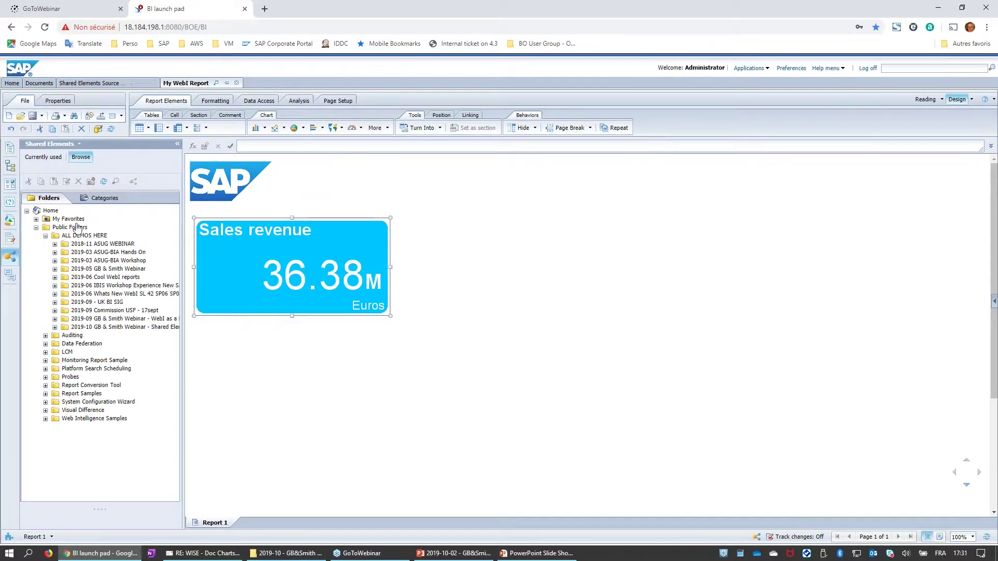
{"action": "double_click", "coordinate": [115, 327]}
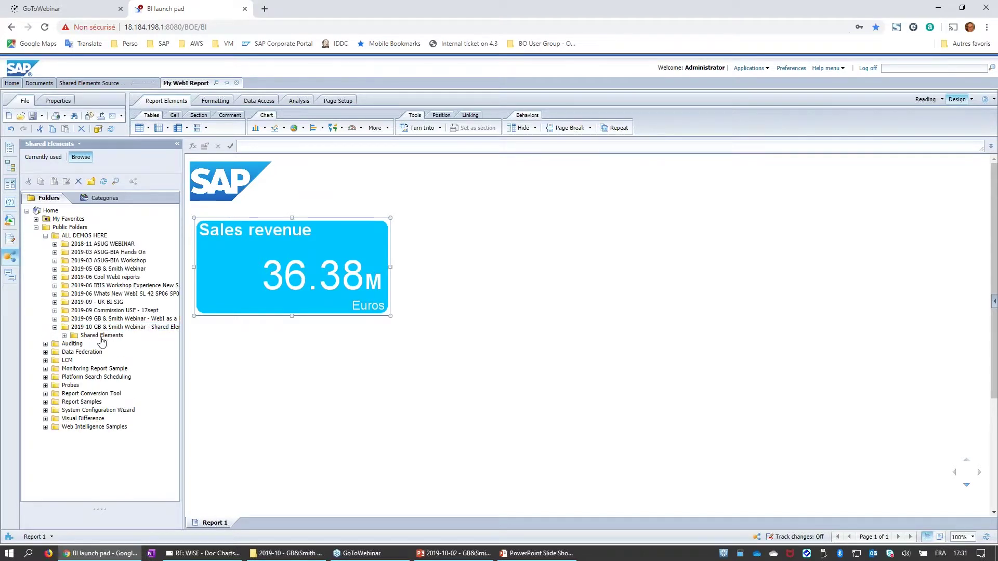
{"action": "double_click", "coordinate": [101, 337]}
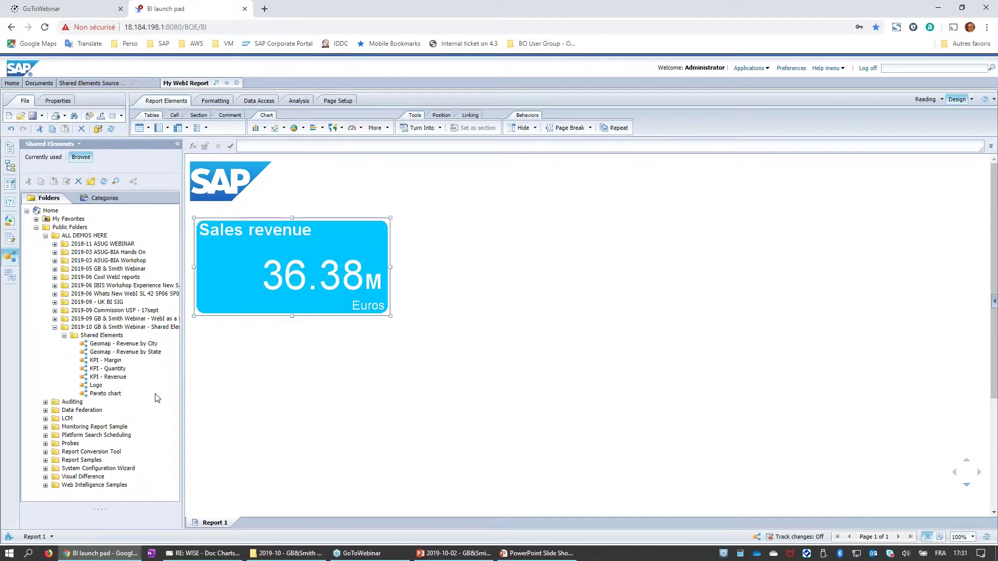
- Add KPI - Quantity and KPI - Margin tiles beside Sales revenue and align them in a row
{"action": "left_click_drag", "start_coordinate": [117, 369], "coordinate": [456, 235]}
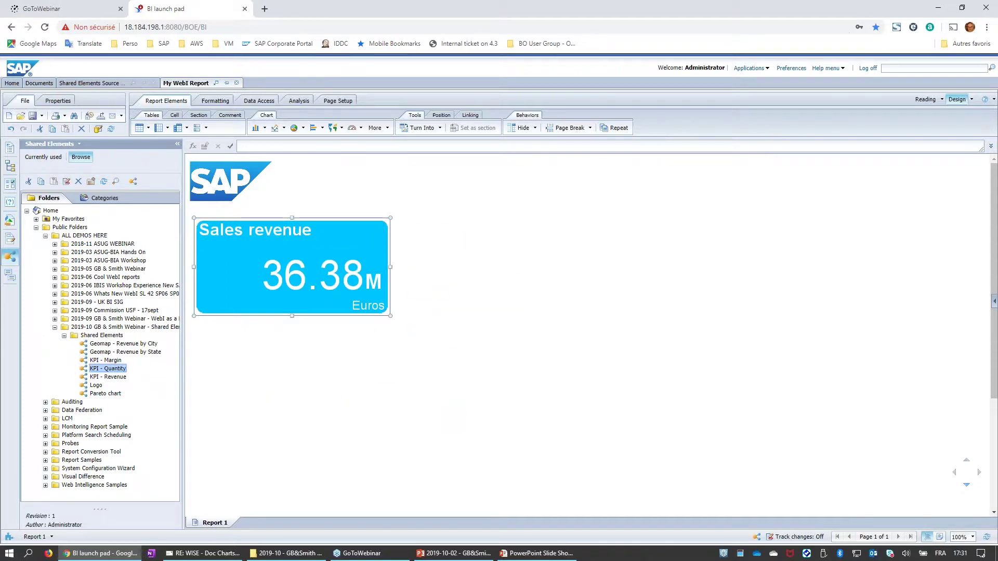
{"action": "left_click_drag", "start_coordinate": [105, 360], "coordinate": [729, 240]}
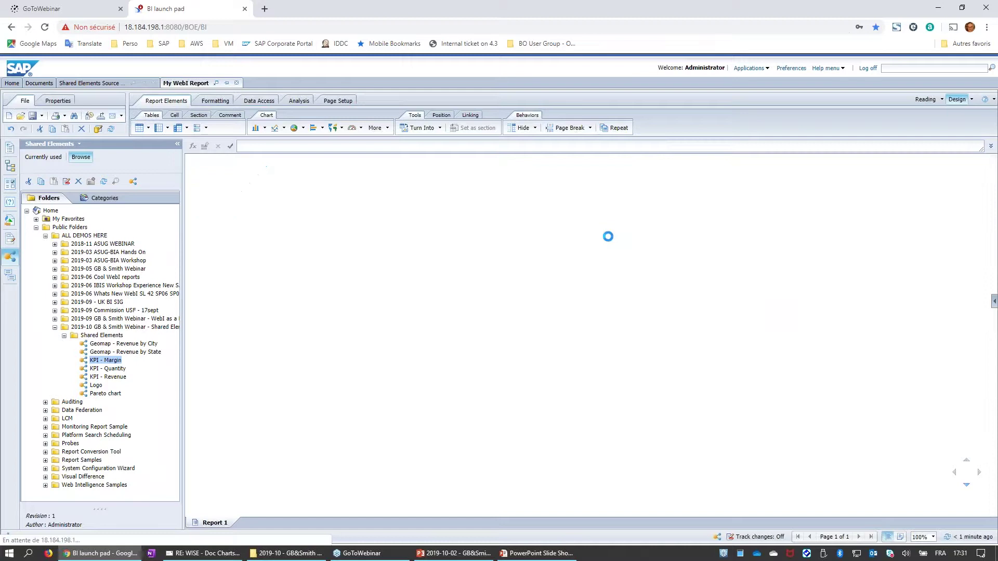
{"action": "left_click", "coordinate": [810, 251]}
{"action": "left_click_drag", "start_coordinate": [807, 238], "coordinate": [684, 222]}
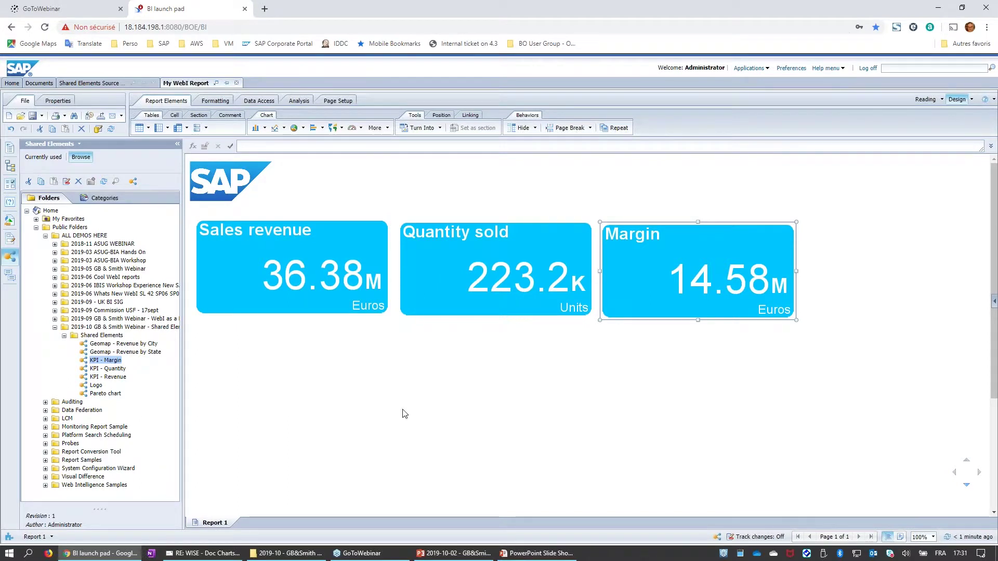
{"action": "left_click", "coordinate": [10, 220]}
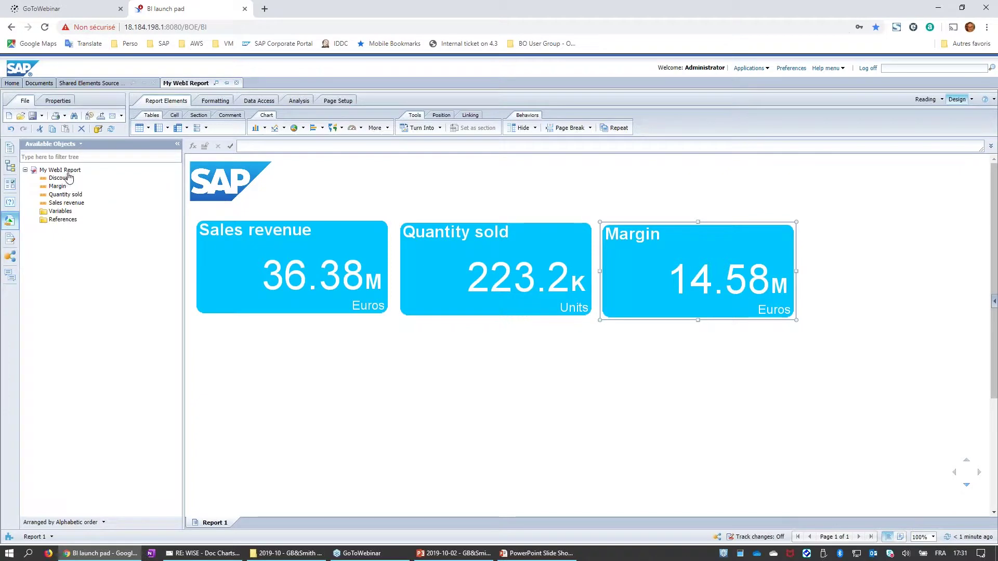
- Group the available objects by query and collapse the Query 1 node
{"action": "left_click", "coordinate": [104, 523]}
{"action": "left_click", "coordinate": [61, 508]}
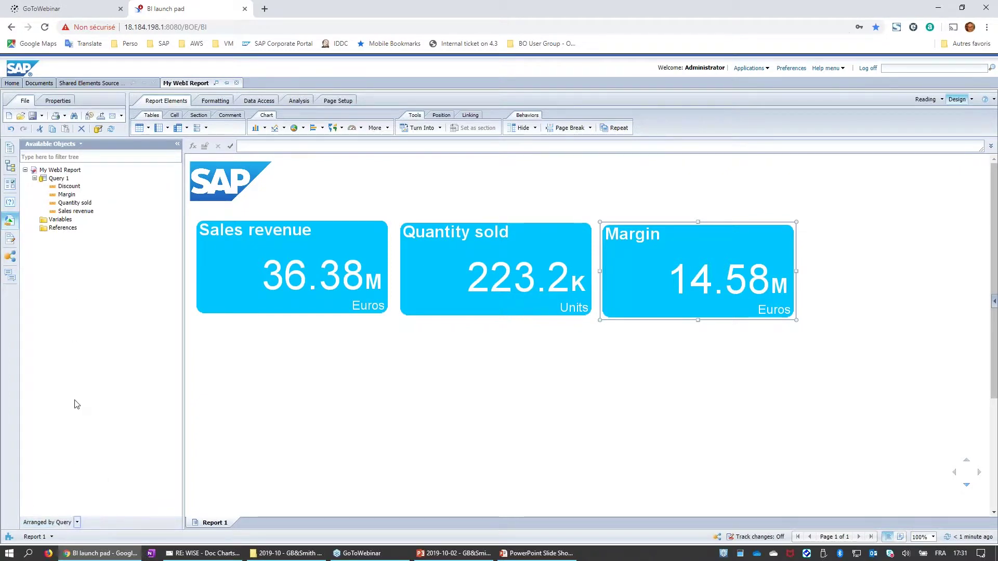
{"action": "double_click", "coordinate": [59, 179]}
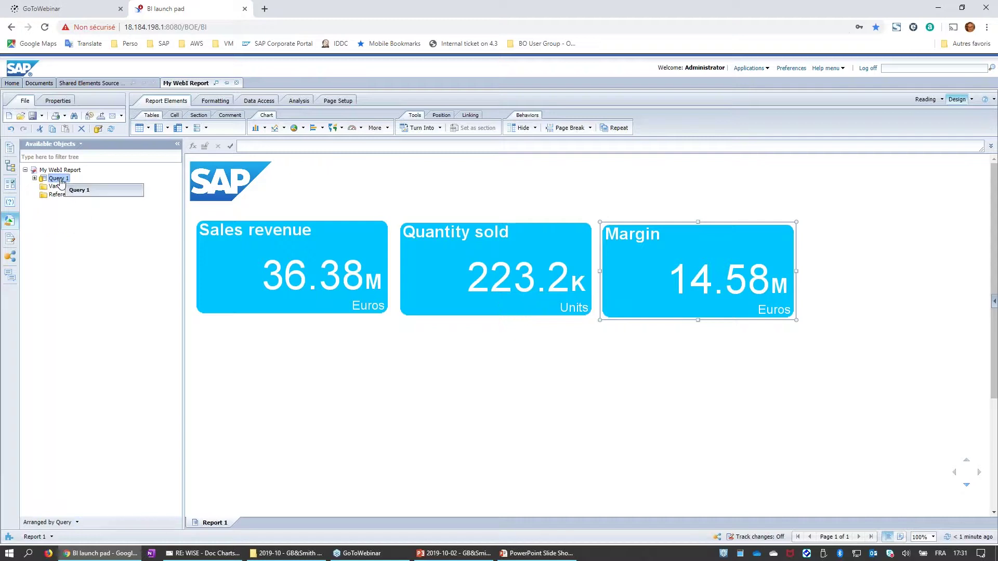
- Remove Discount from Query 1's result objects and rerun the query
{"action": "left_click", "coordinate": [89, 117]}
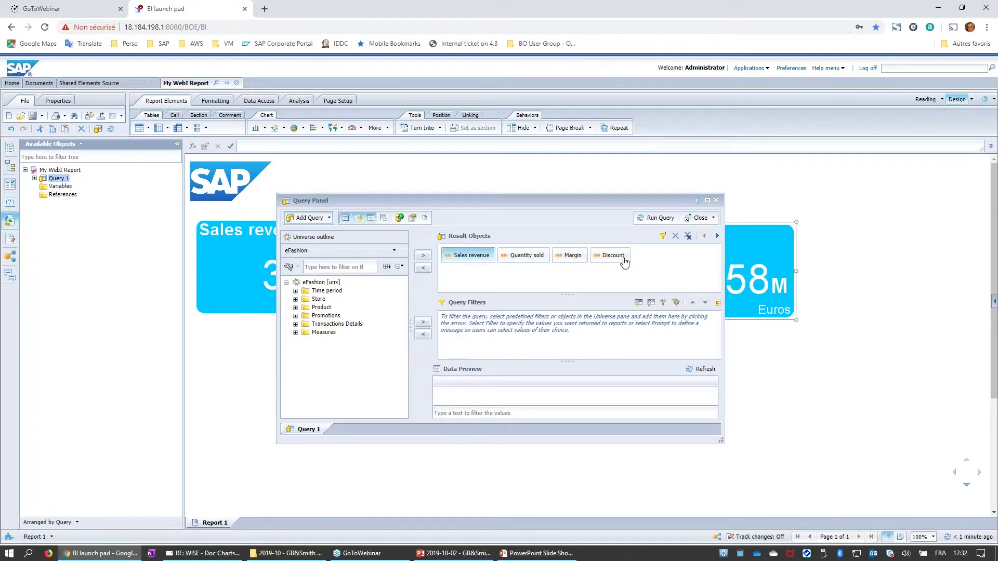
{"action": "left_click_drag", "start_coordinate": [540, 201], "coordinate": [529, 272]}
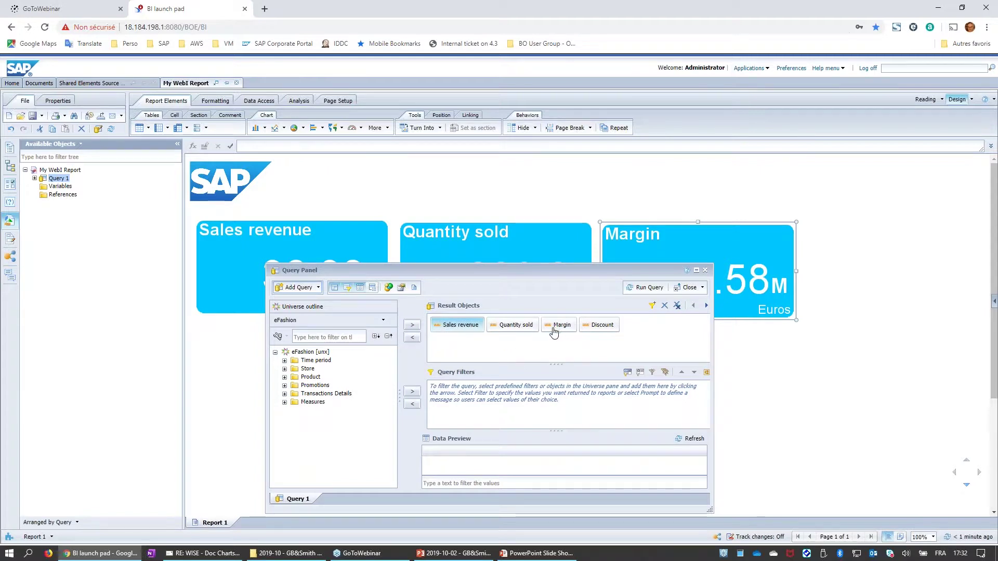
{"action": "left_click", "coordinate": [601, 326]}
{"action": "left_click", "coordinate": [412, 338]}
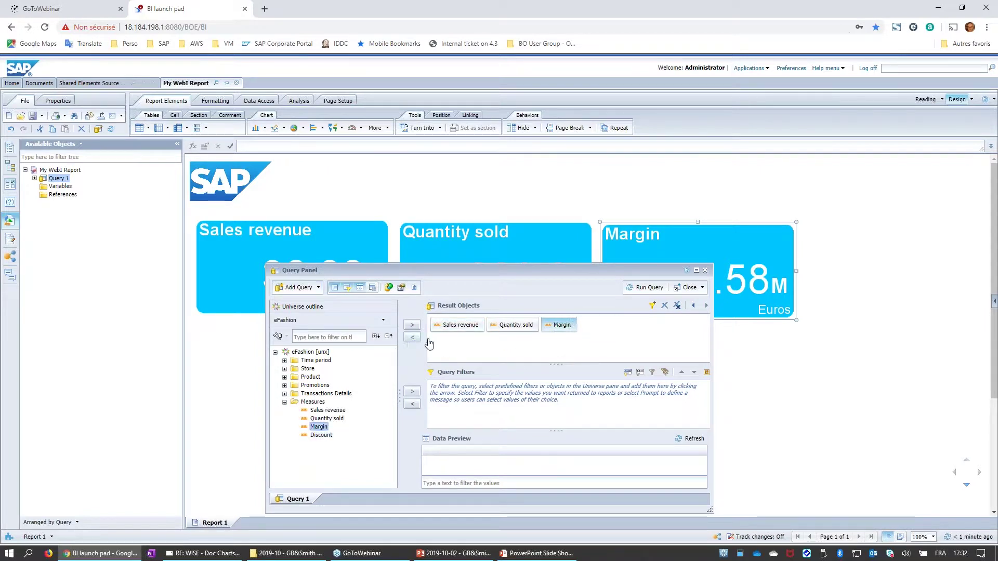
{"action": "left_click", "coordinate": [646, 288]}
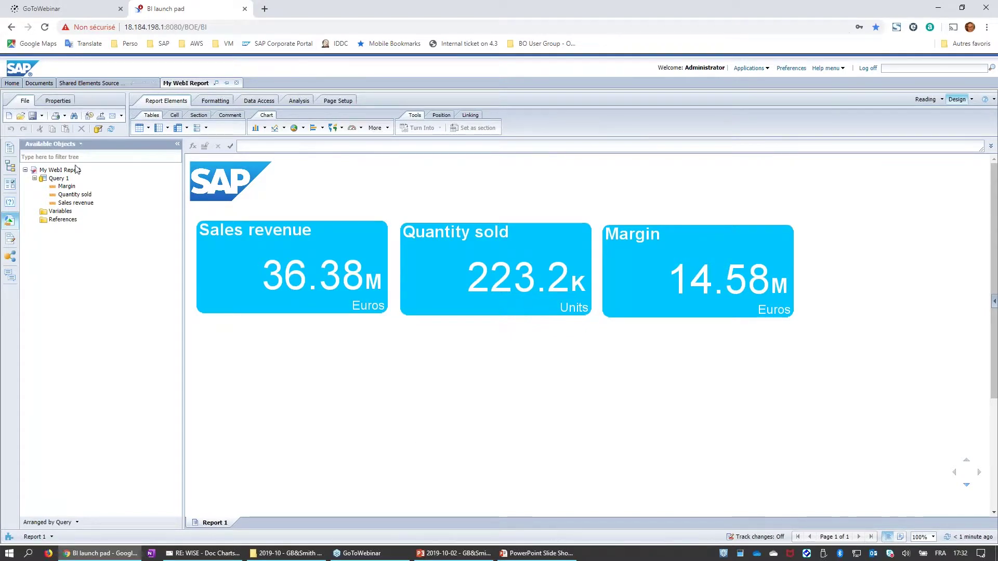
- Browse shared elements to Public Folders > ALL DEMOS HERE > 2019-10 GB & Smith webinar > Shared Elements
{"action": "left_click", "coordinate": [10, 257]}
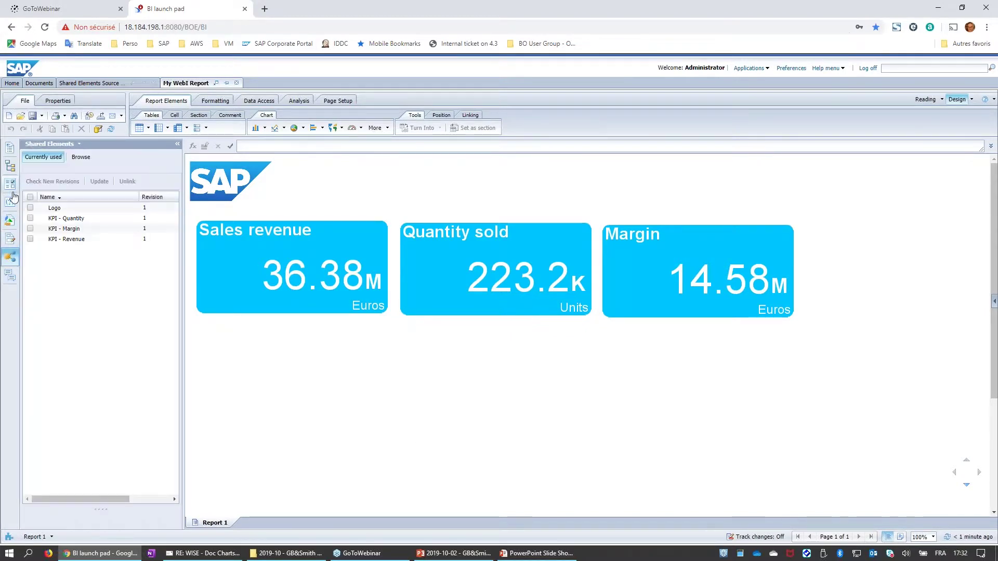
{"action": "left_click", "coordinate": [81, 156]}
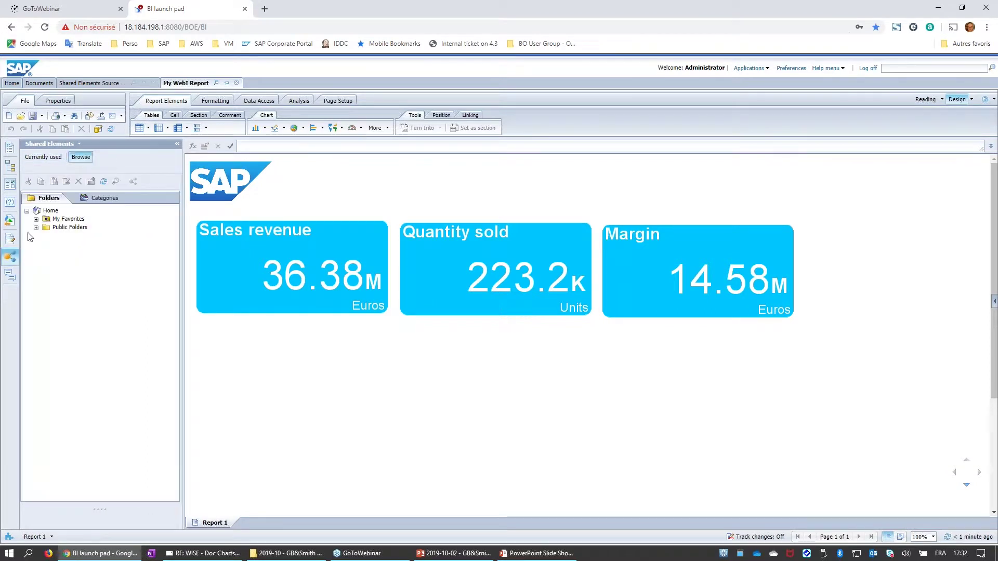
{"action": "left_click", "coordinate": [36, 228]}
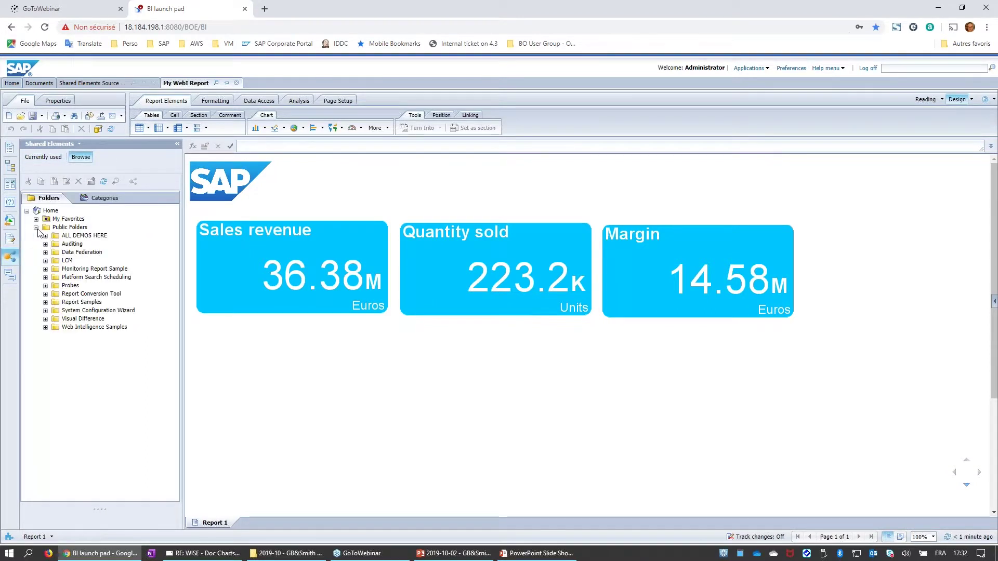
{"action": "left_click", "coordinate": [46, 327]}
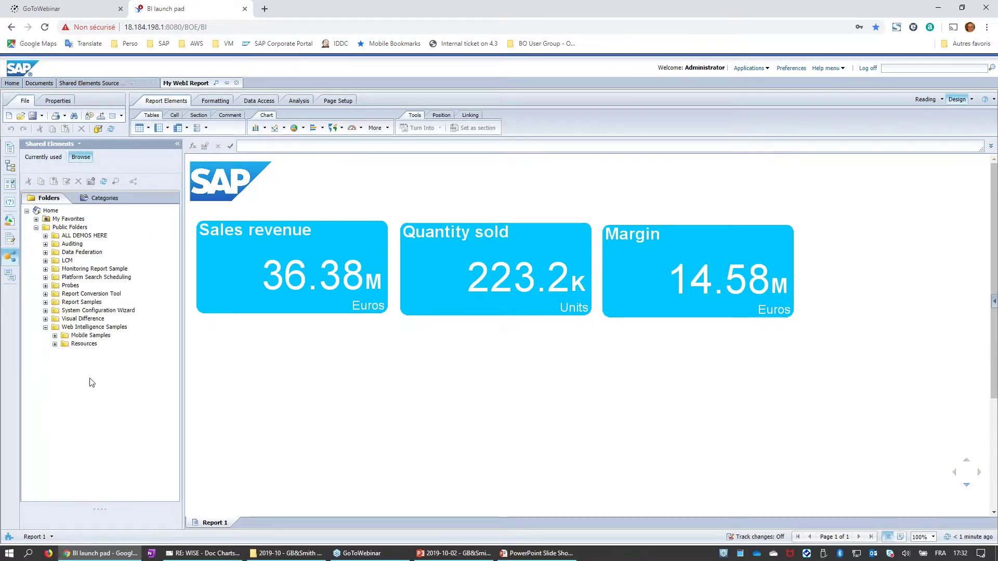
{"action": "left_click", "coordinate": [45, 235]}
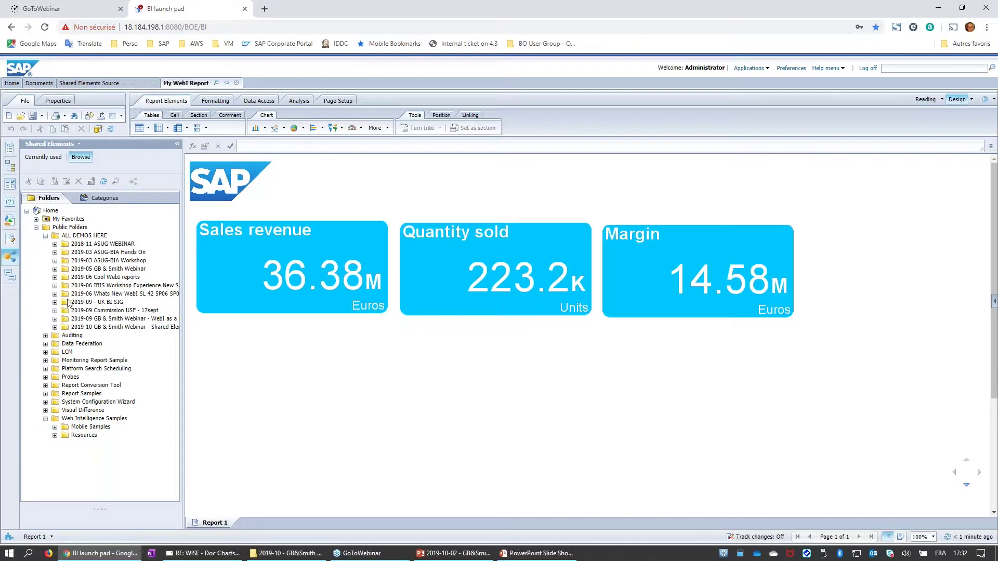
{"action": "left_click", "coordinate": [55, 327]}
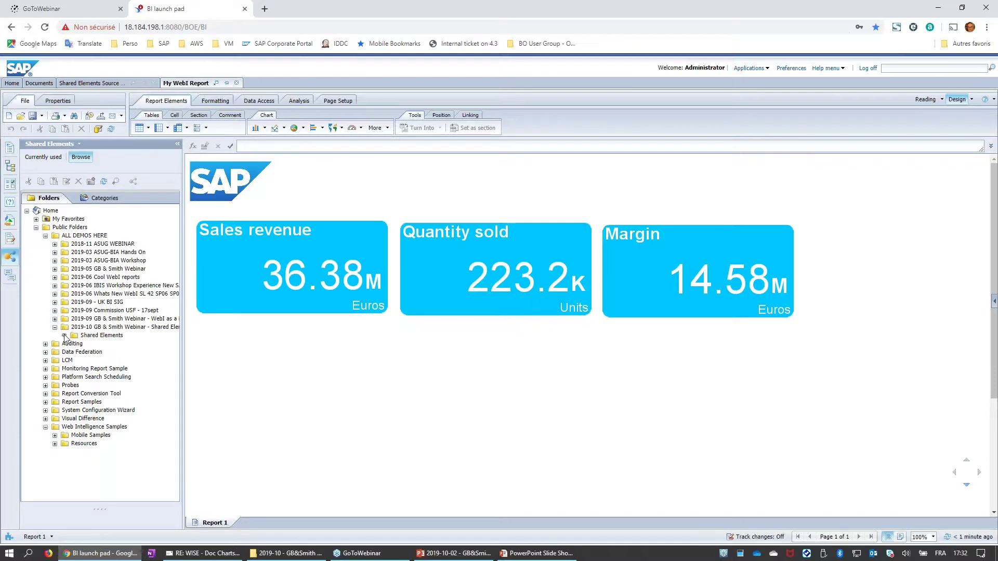
{"action": "left_click", "coordinate": [64, 336]}
- Place the Geomap - Revenue by State element below the KPI tiles
{"action": "left_click", "coordinate": [125, 352]}
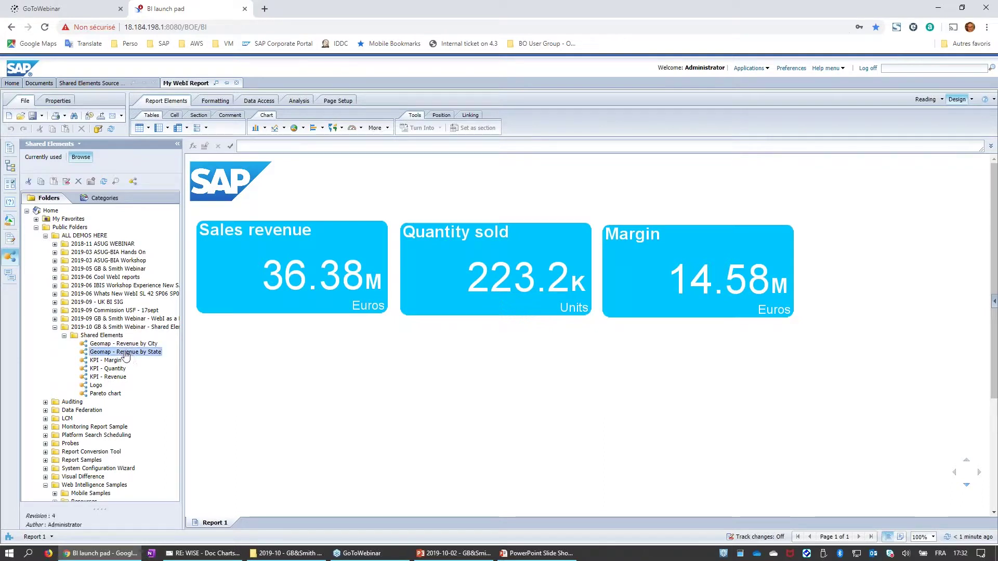
{"action": "left_click_drag", "start_coordinate": [127, 355], "coordinate": [247, 351]}
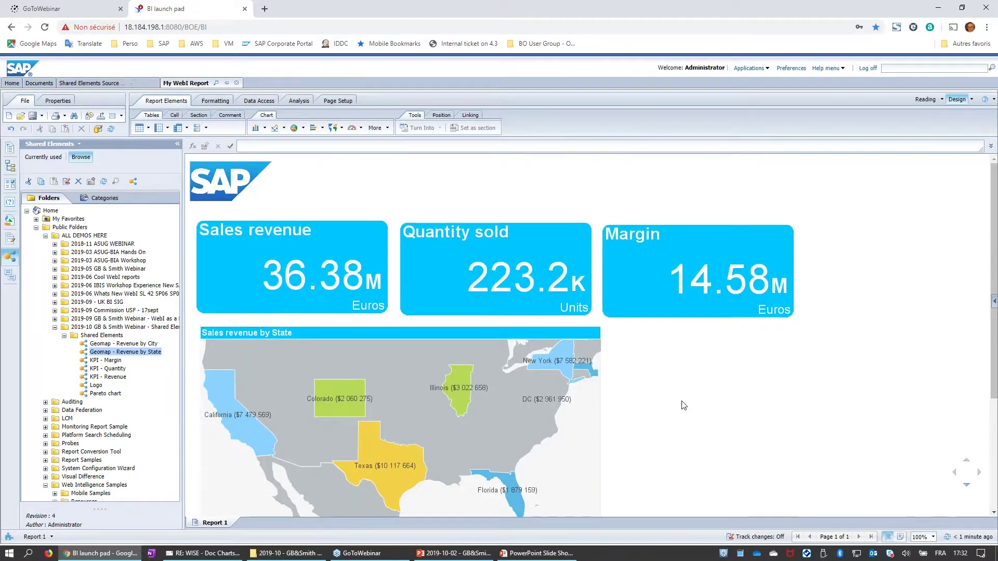
{"action": "scroll", "coordinate": [696, 432], "scroll_direction": "down", "scroll_amount": 1}
{"action": "left_click", "coordinate": [533, 326]}
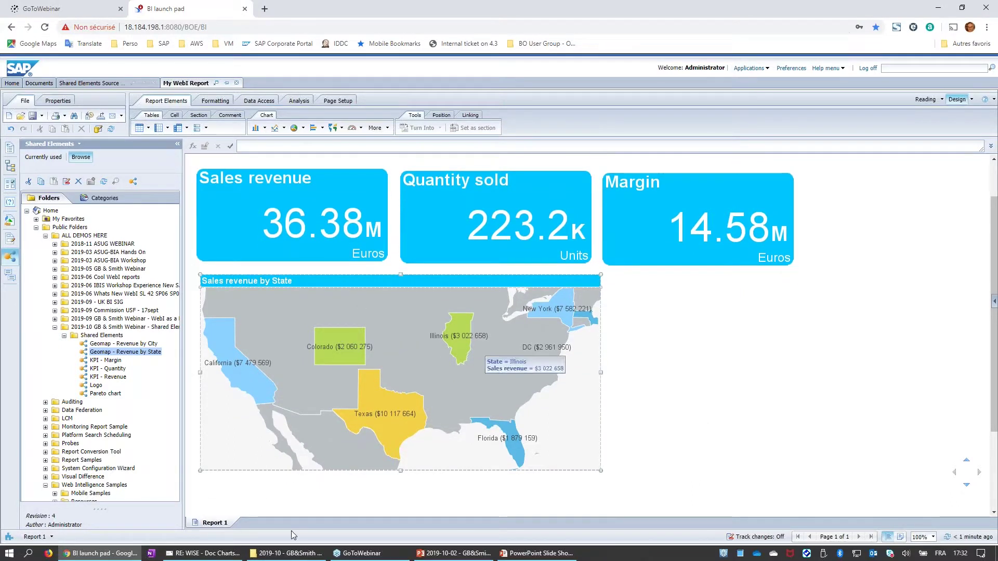
{"action": "left_click", "coordinate": [9, 221]}
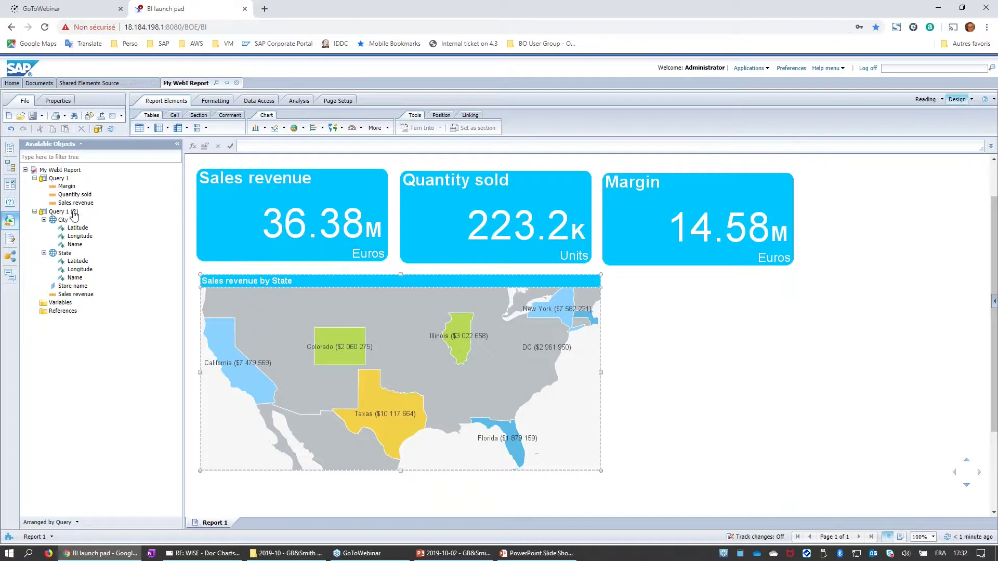
- Check the State object's geography options in Available Objects without changing them
{"action": "key", "text": "Tab"}
{"action": "left_click", "coordinate": [63, 256]}
{"action": "right_click", "coordinate": [63, 257]}
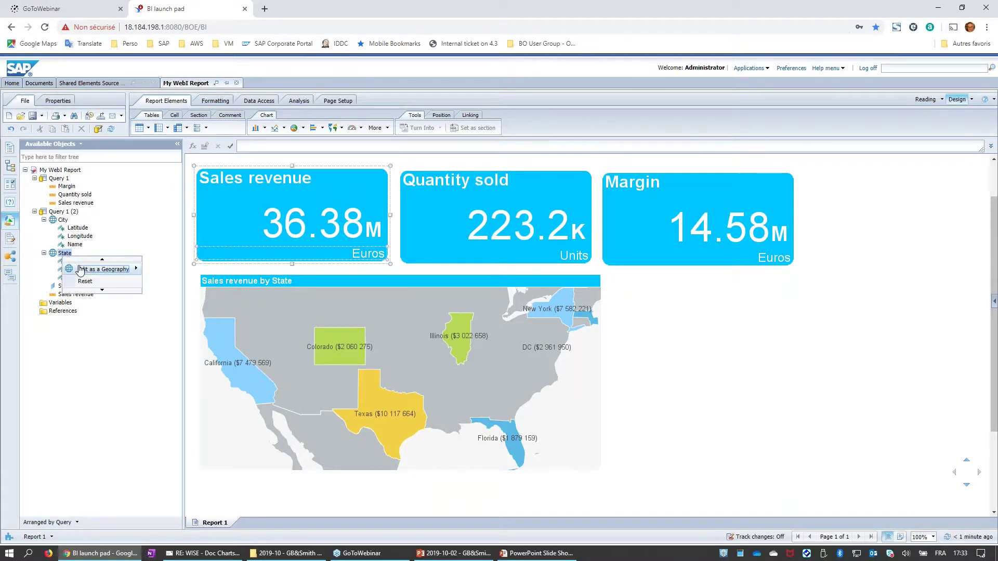
{"action": "mouse_move", "coordinate": [80, 270]}
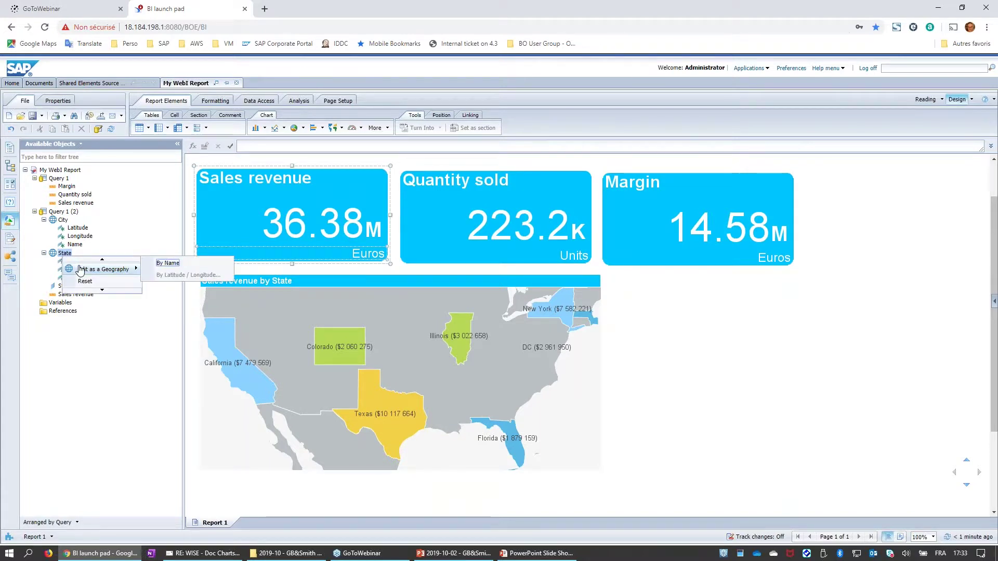
{"action": "left_click", "coordinate": [105, 391]}
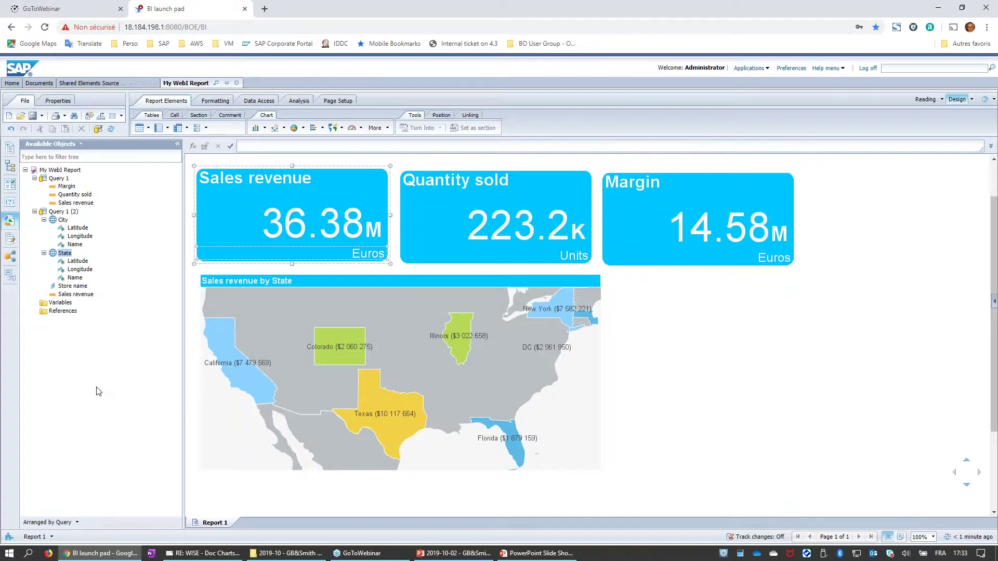
- Shift the Sales revenue by State map left to line up under the Sales revenue tile
{"action": "left_click", "coordinate": [235, 310]}
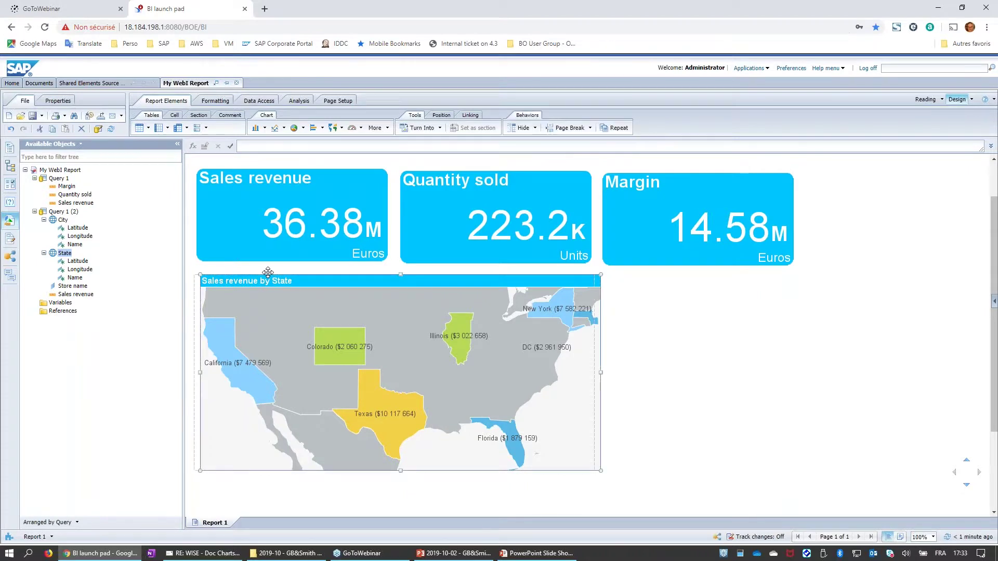
{"action": "left_click_drag", "start_coordinate": [273, 273], "coordinate": [267, 273]}
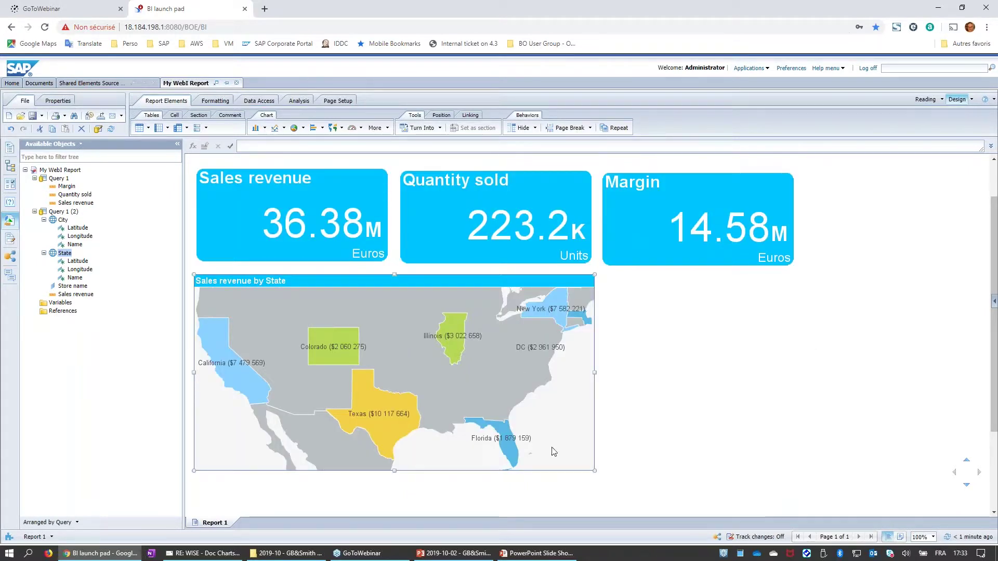
{"action": "left_click", "coordinate": [660, 369]}
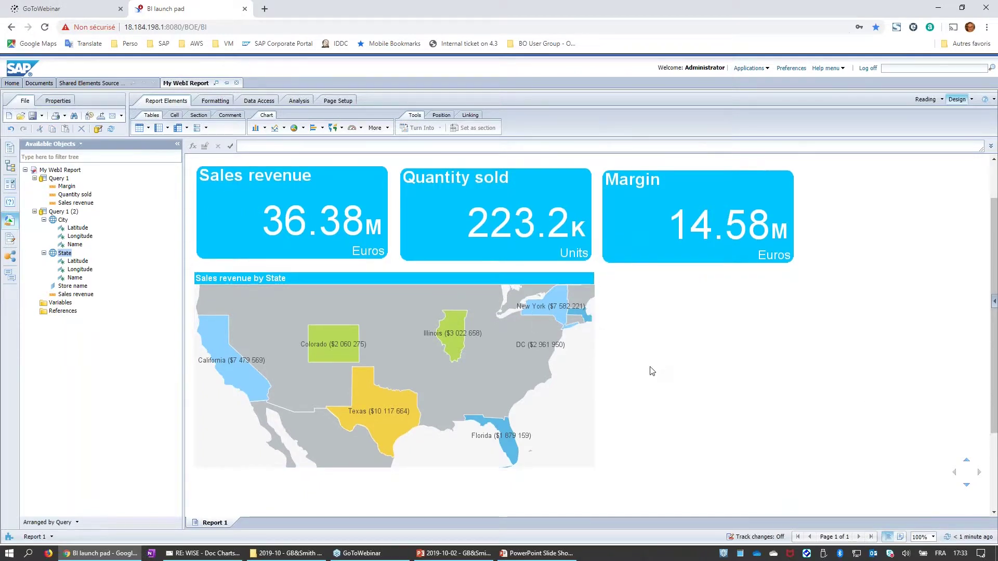
{"action": "scroll", "coordinate": [652, 370], "scroll_direction": "down", "scroll_amount": 2}
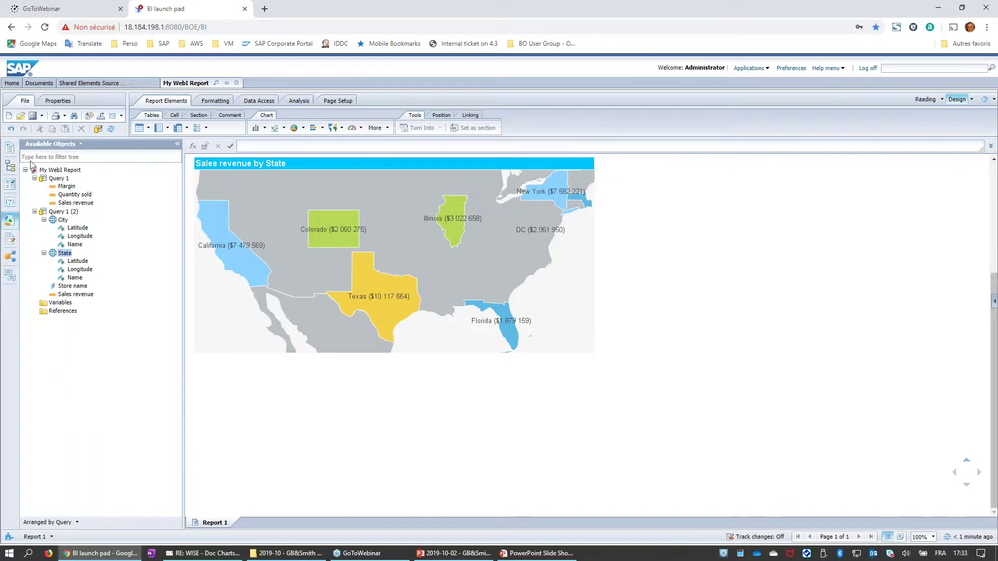
- Browse shared elements to the 2019-10 GB & Smith webinar's Shared Elements folder
{"action": "left_click", "coordinate": [9, 256]}
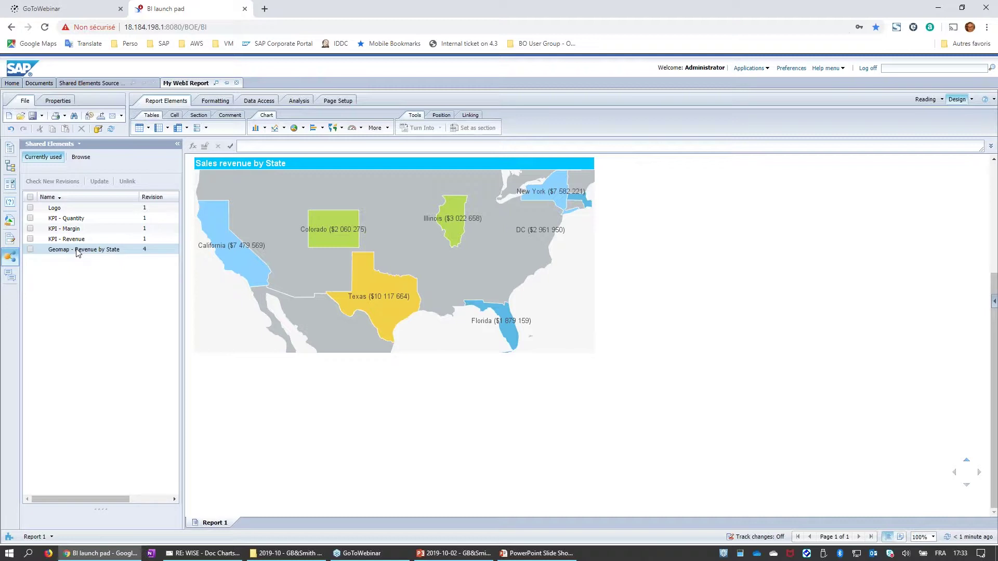
{"action": "left_click", "coordinate": [80, 157]}
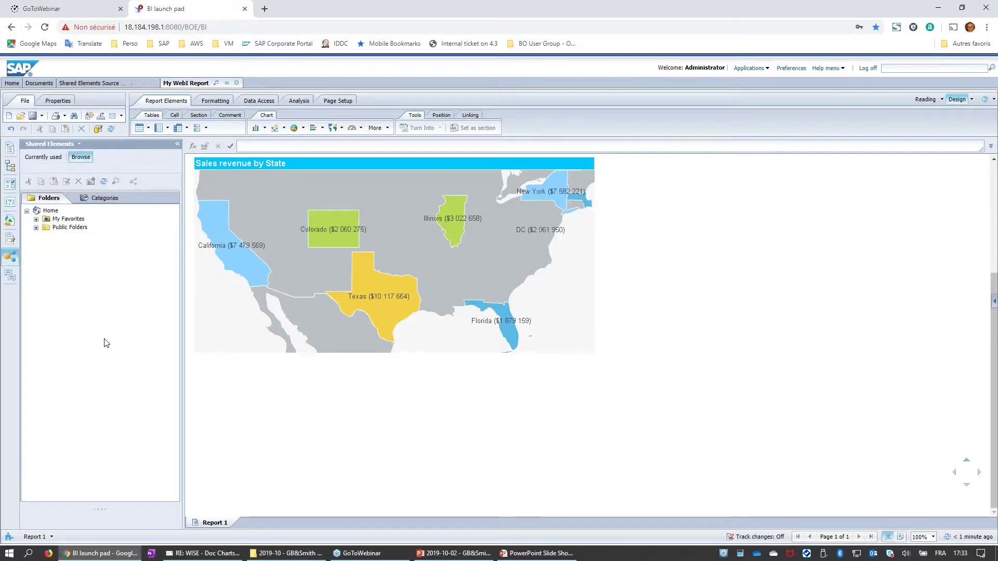
{"action": "left_click", "coordinate": [36, 228]}
{"action": "left_click", "coordinate": [45, 236]}
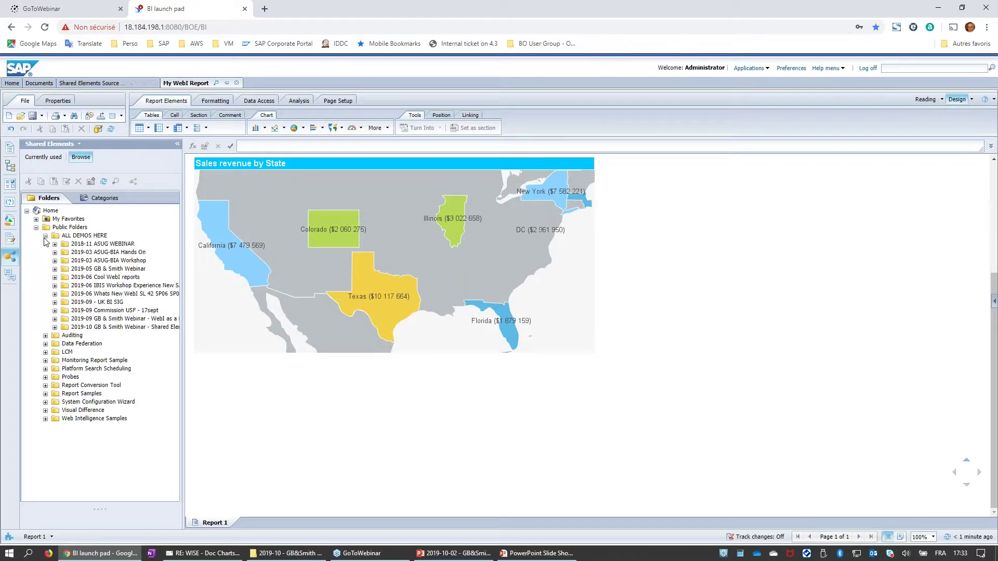
{"action": "left_click", "coordinate": [54, 327]}
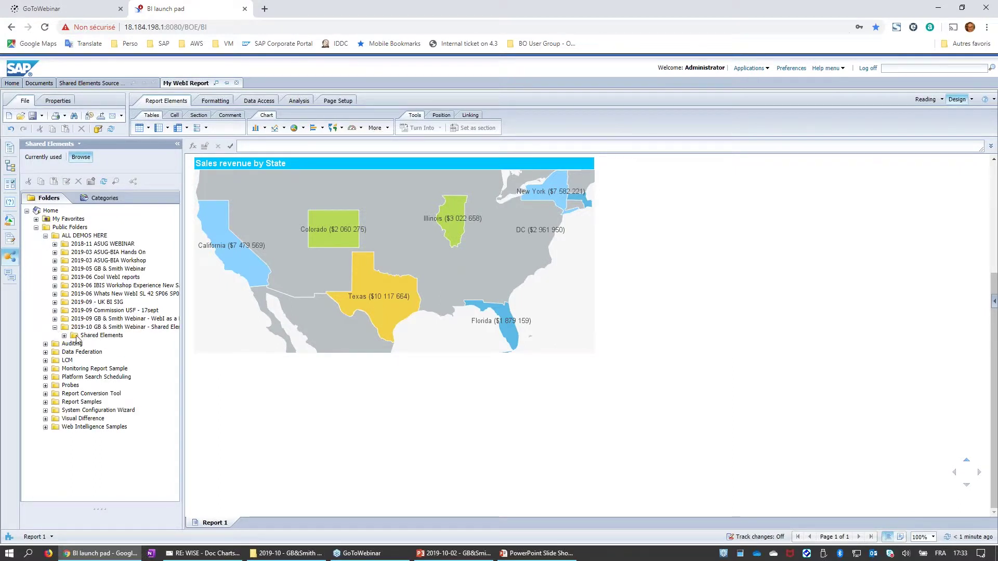
{"action": "double_click", "coordinate": [119, 336]}
- Insert the Pareto chart: Revenue shared element directly under the Sales revenue by State map
{"action": "left_click_drag", "start_coordinate": [106, 394], "coordinate": [218, 384]}
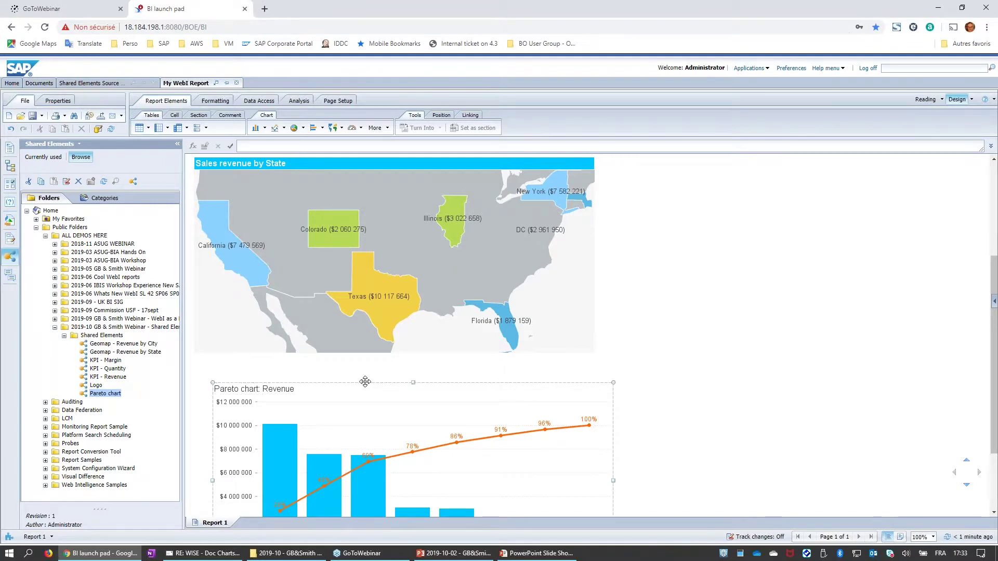
{"action": "left_click_drag", "start_coordinate": [365, 382], "coordinate": [347, 365]}
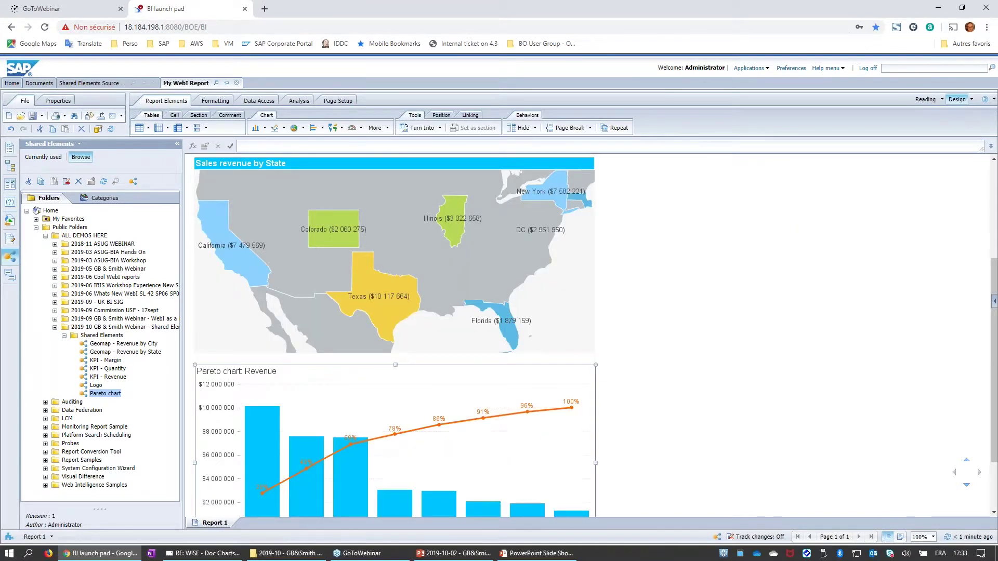
{"action": "left_click", "coordinate": [10, 220]}
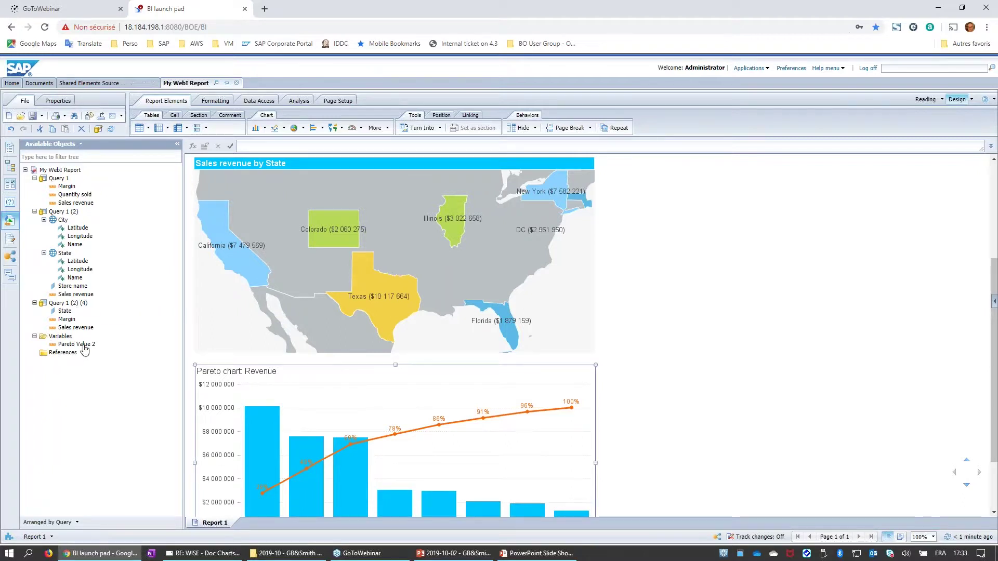
- Save My WebI Report with its new Pareto chart, then close the document
{"action": "mouse_move", "coordinate": [85, 349]}
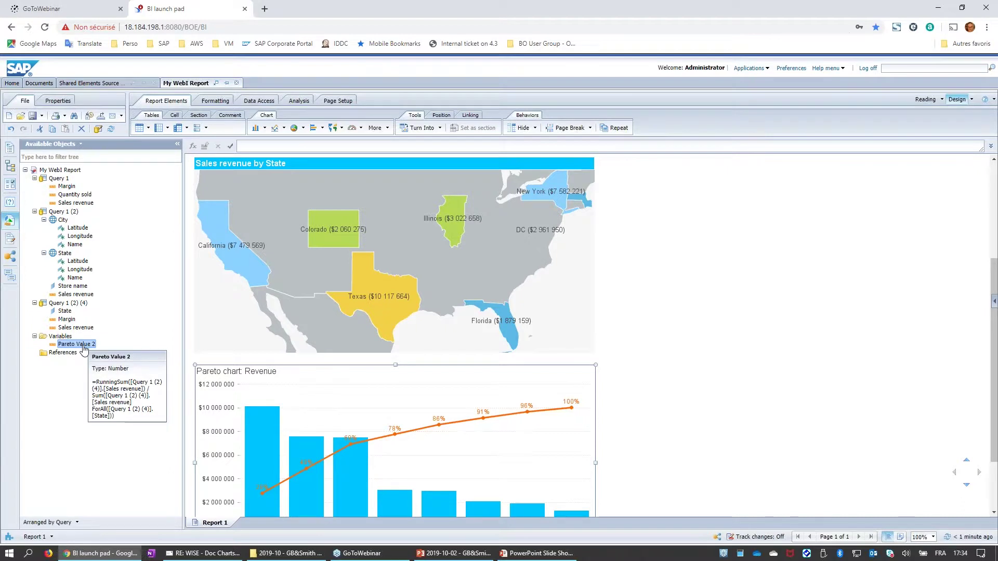
{"action": "left_click", "coordinate": [499, 368]}
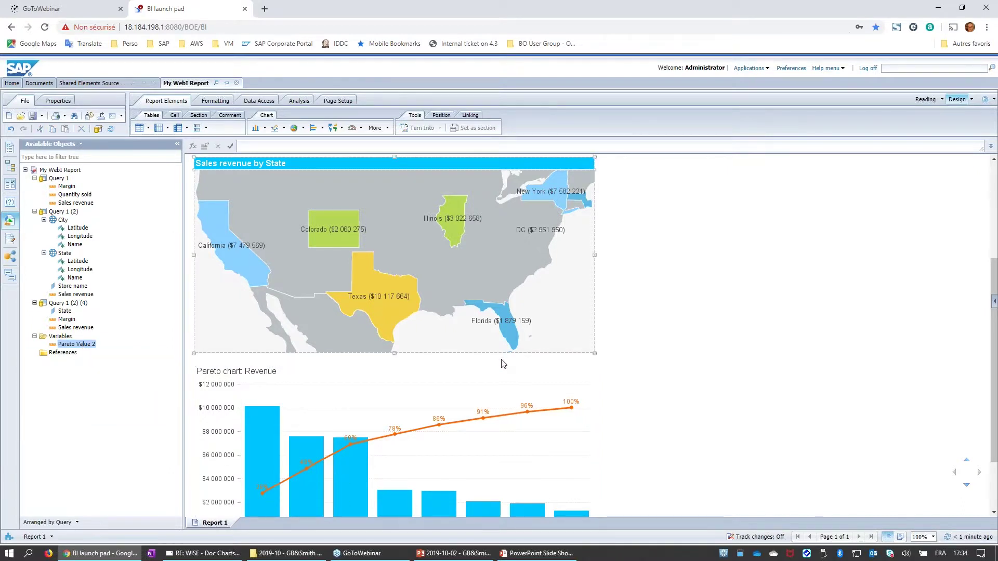
{"action": "left_click", "coordinate": [498, 366]}
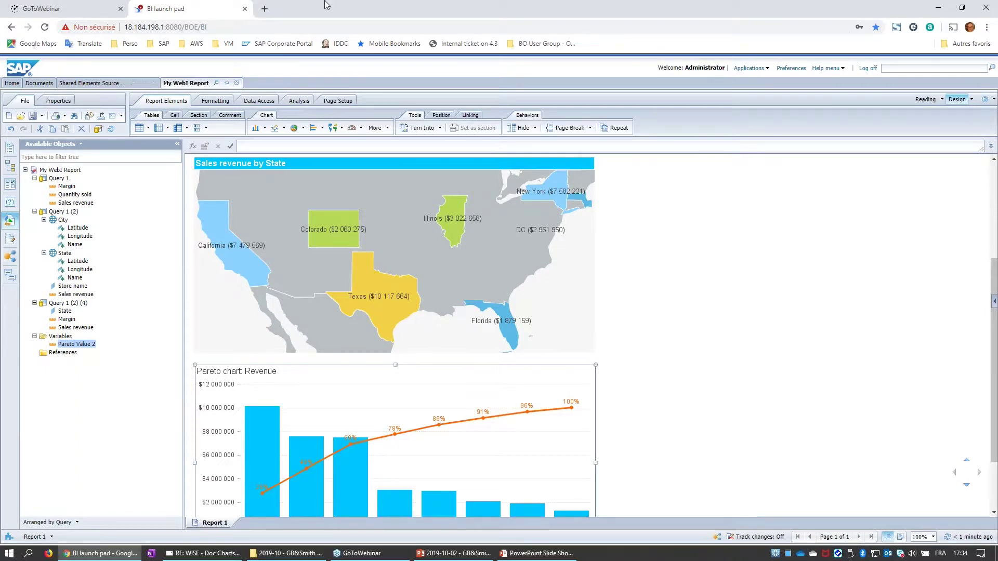
{"action": "left_click", "coordinate": [32, 115]}
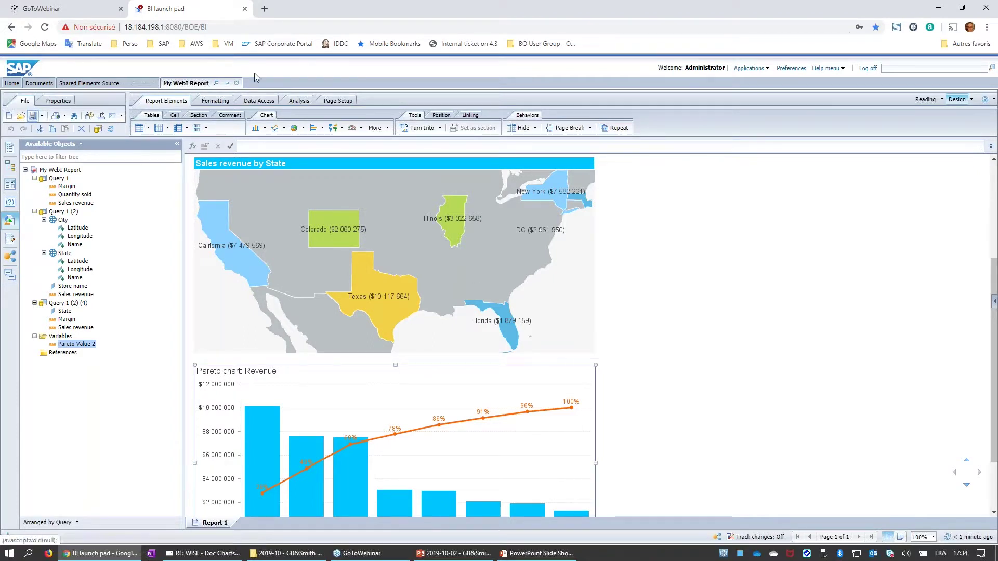
{"action": "left_click", "coordinate": [237, 83]}
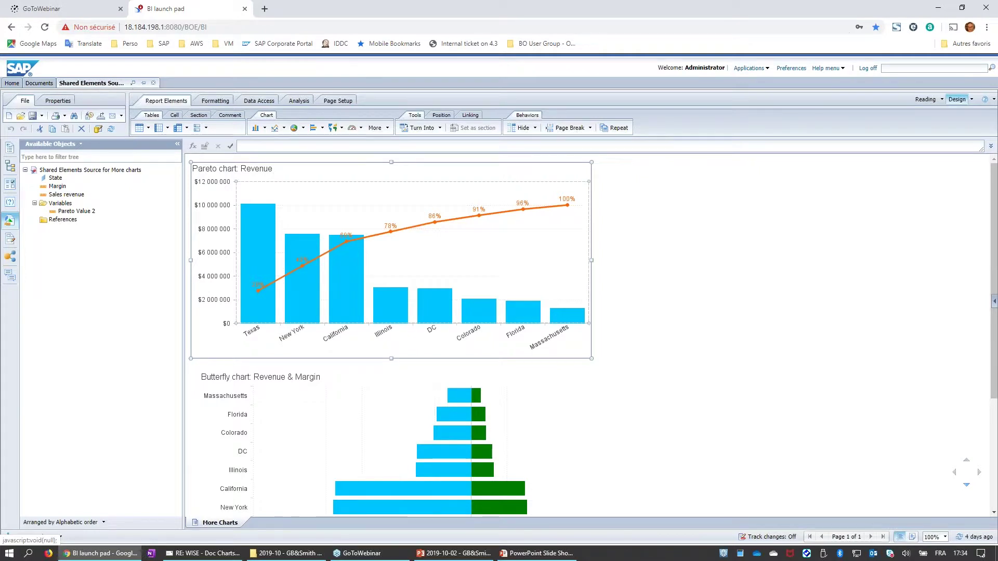
- Close Shared Elements Source for More charts and open Shared Elements Source for Geomaps
{"action": "left_click", "coordinate": [153, 83]}
{"action": "left_click", "coordinate": [194, 126]}
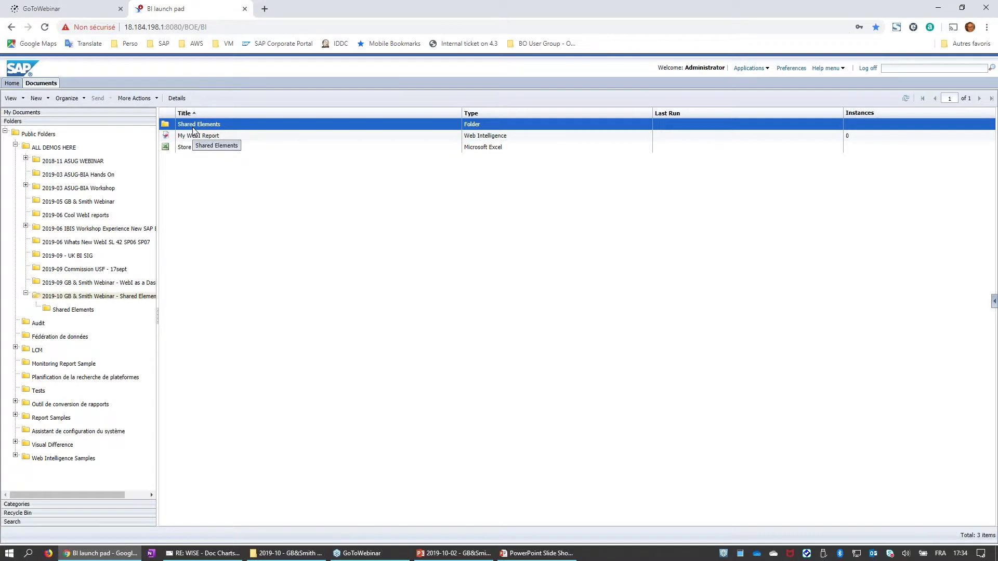
{"action": "double_click", "coordinate": [193, 127]}
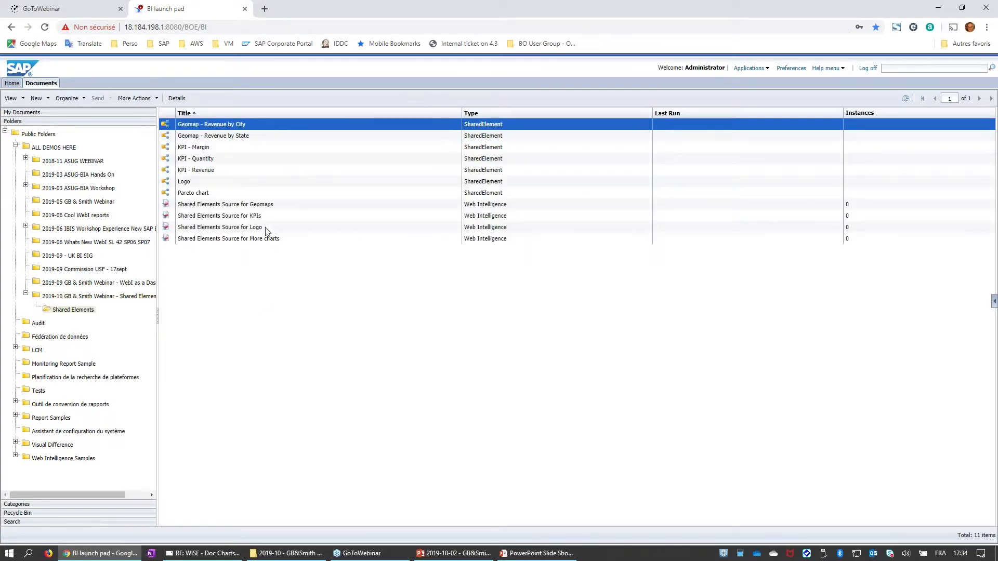
{"action": "double_click", "coordinate": [244, 205]}
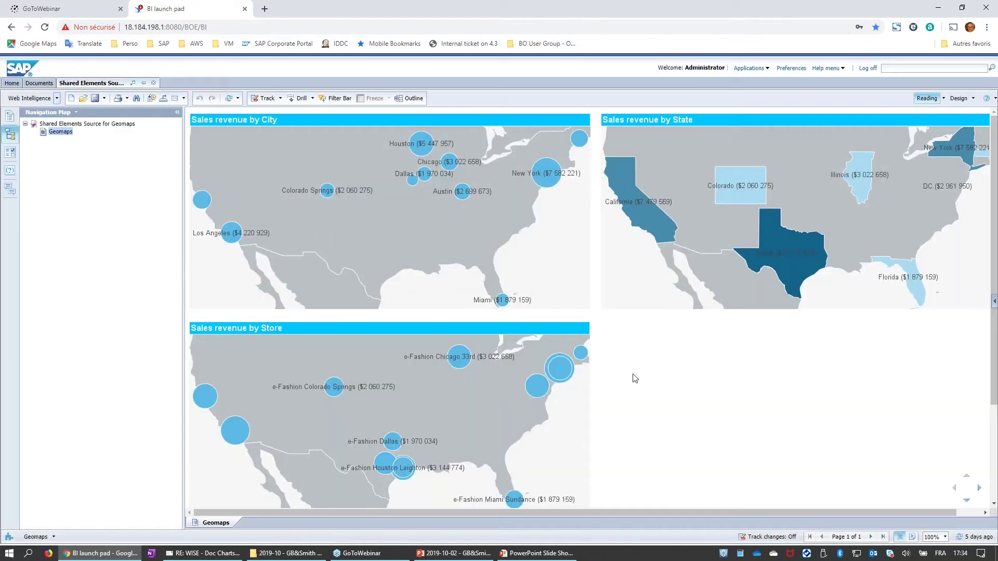
- Overwrite the Geomap - Revenue by State shared element with the Sales revenue by State map
{"action": "left_click", "coordinate": [730, 118]}
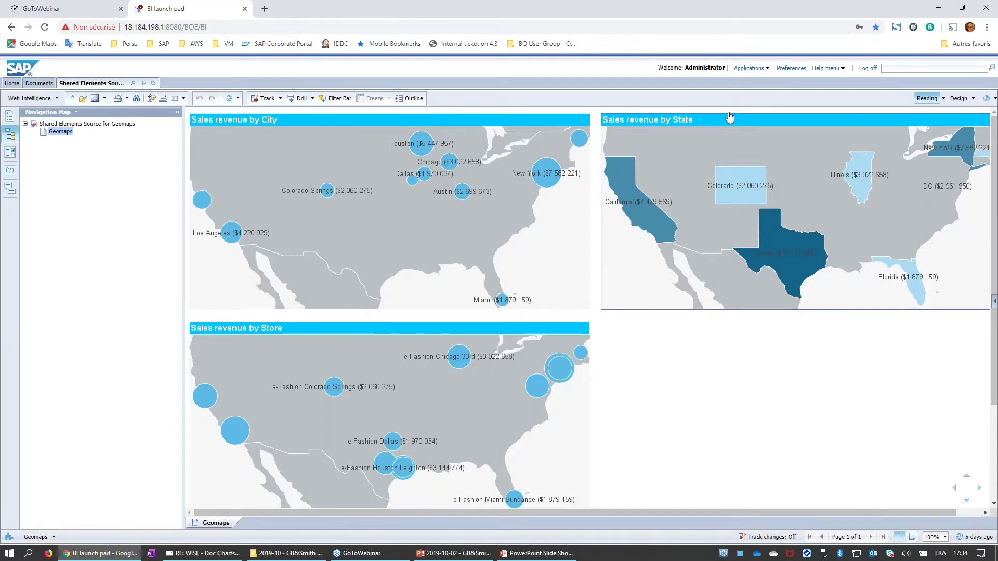
{"action": "left_click", "coordinate": [959, 98]}
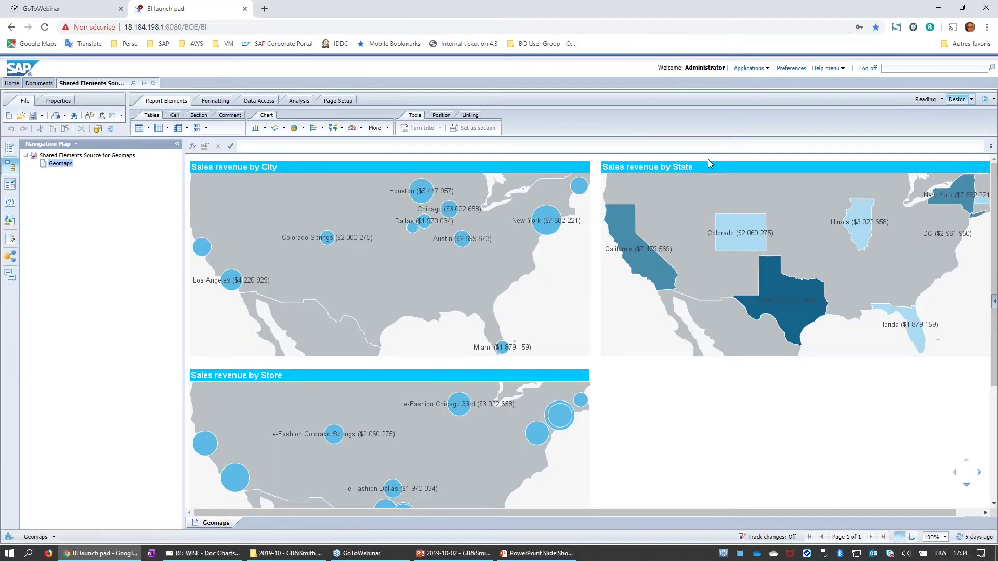
{"action": "left_click", "coordinate": [708, 162]}
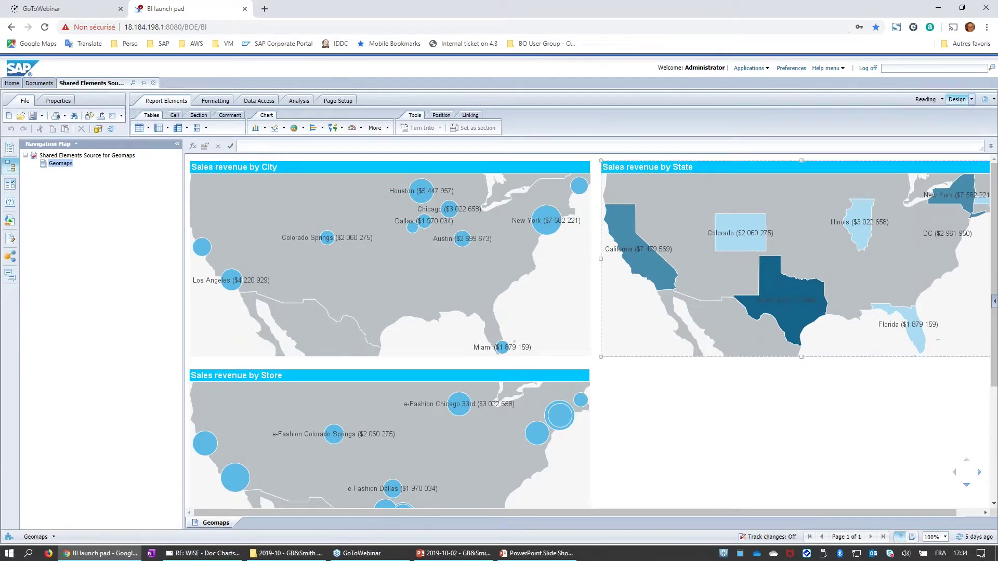
{"action": "right_click", "coordinate": [701, 163]}
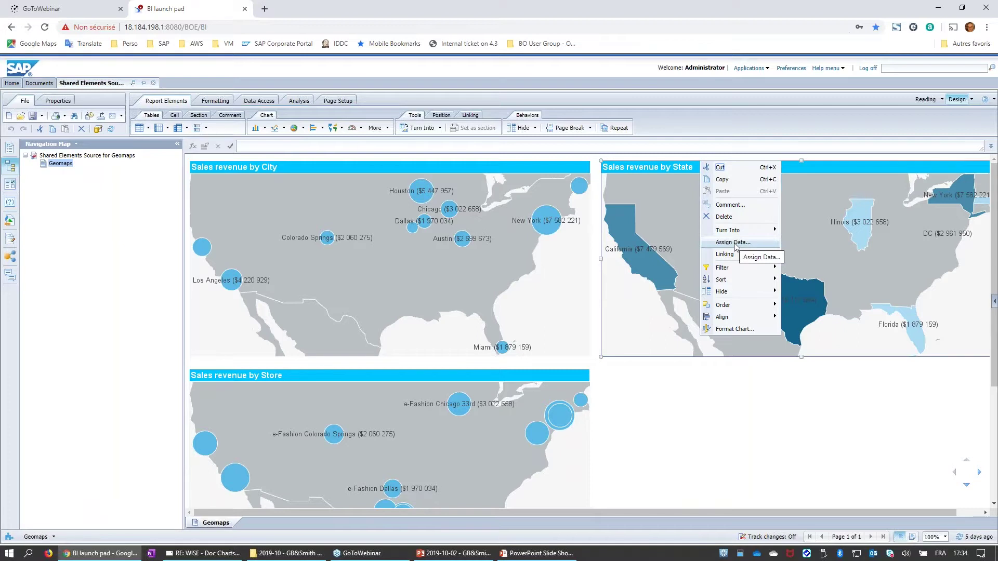
{"action": "mouse_move", "coordinate": [741, 254]}
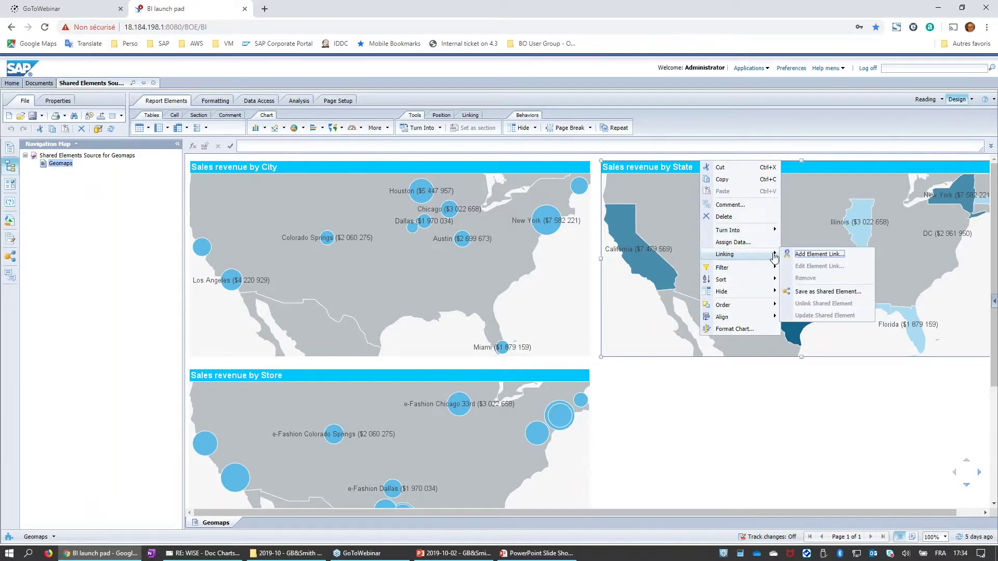
{"action": "left_click", "coordinate": [825, 292]}
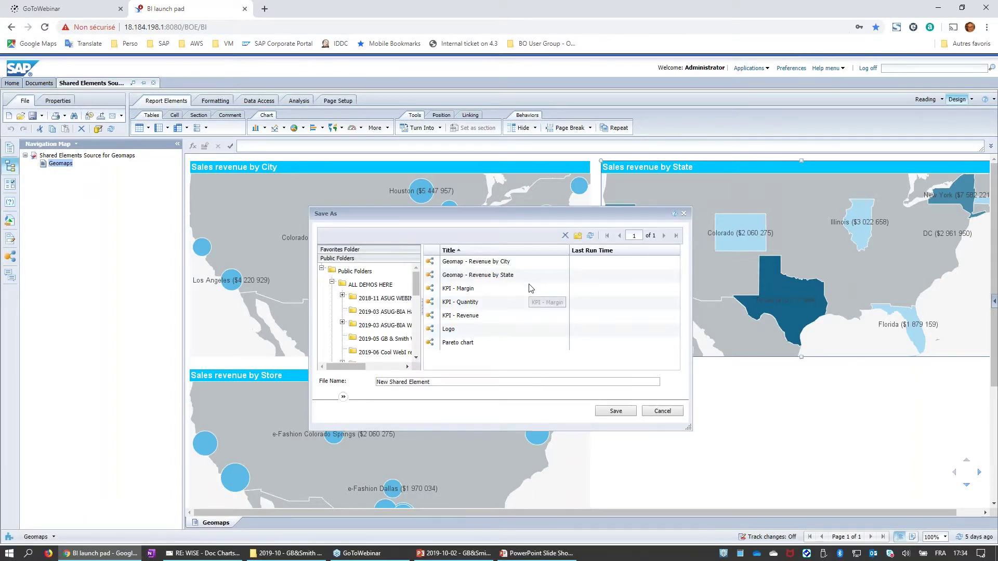
{"action": "left_click", "coordinate": [475, 276]}
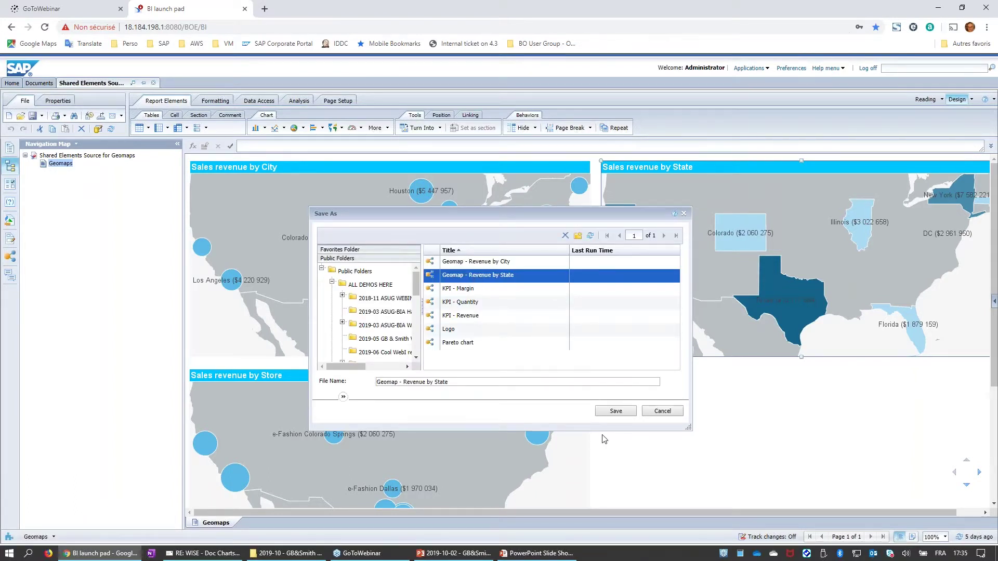
{"action": "left_click", "coordinate": [616, 411]}
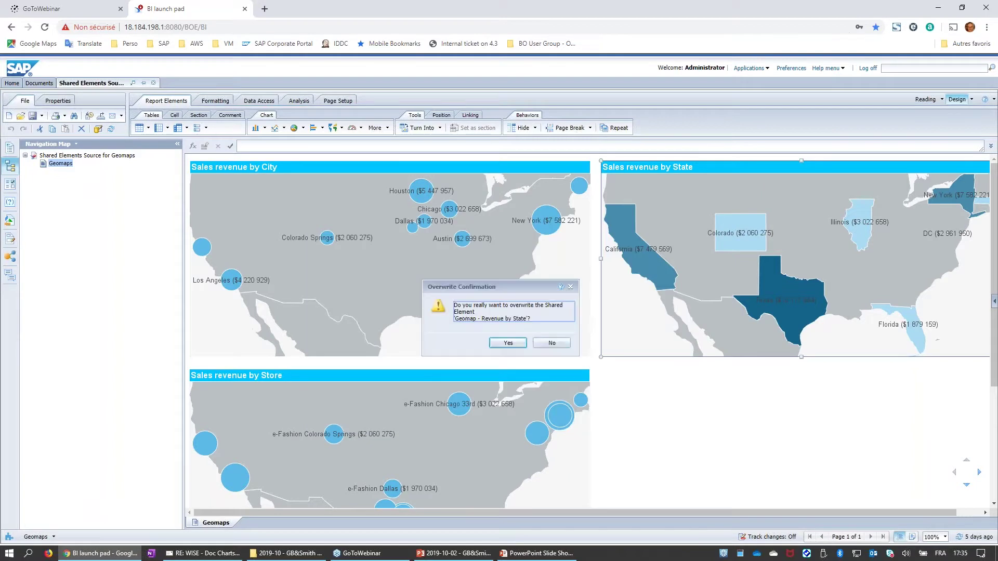
{"action": "left_click", "coordinate": [507, 344]}
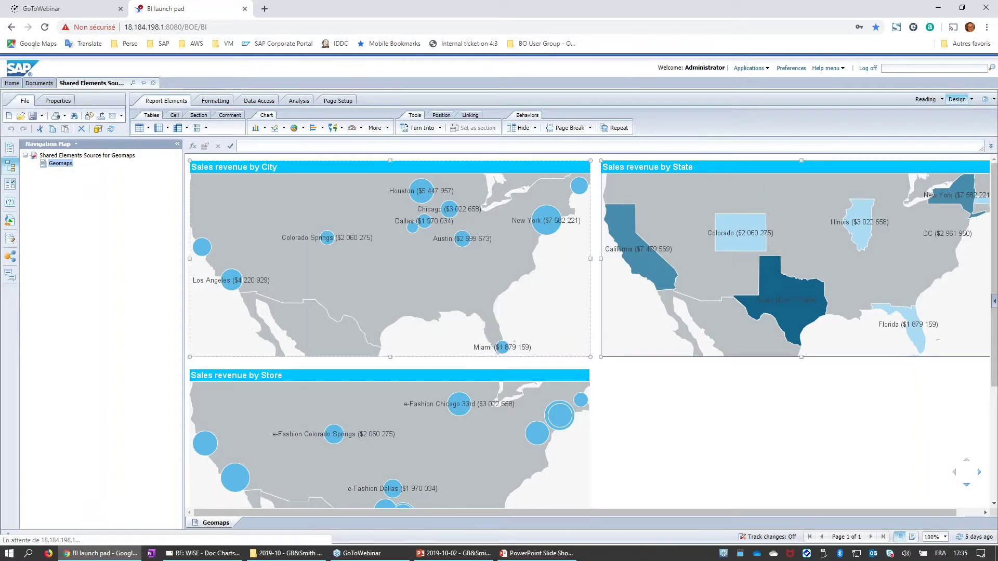
- Close the geomaps source, reopen My WebI Report and switch it to Design mode
{"action": "left_click", "coordinate": [154, 83]}
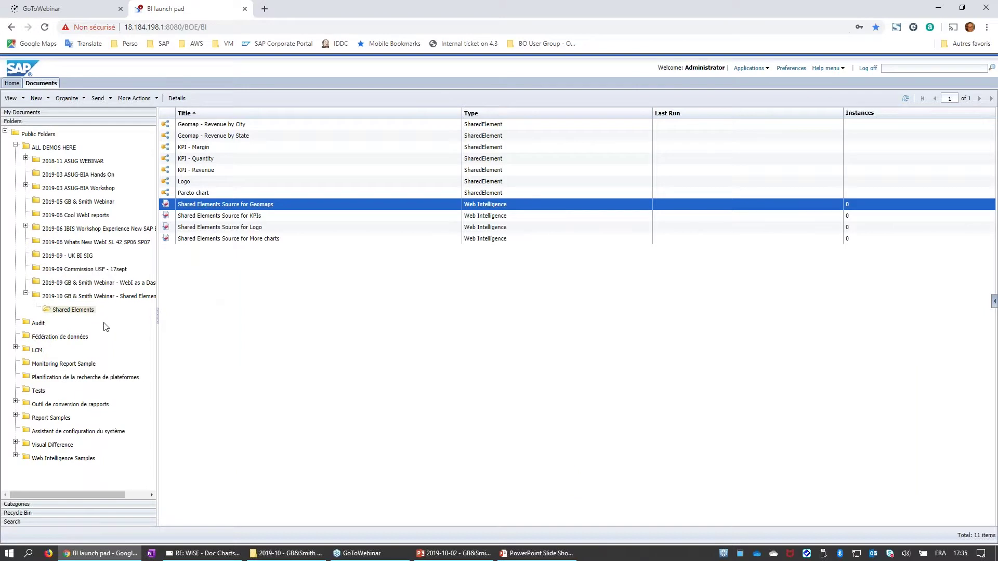
{"action": "double_click", "coordinate": [194, 135]}
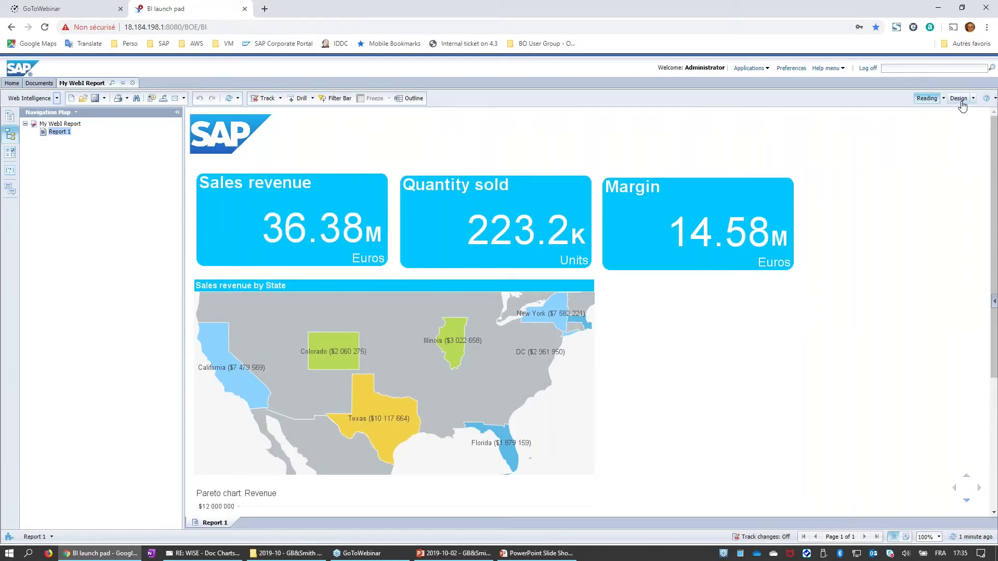
{"action": "left_click", "coordinate": [958, 99]}
{"action": "left_click", "coordinate": [310, 274]}
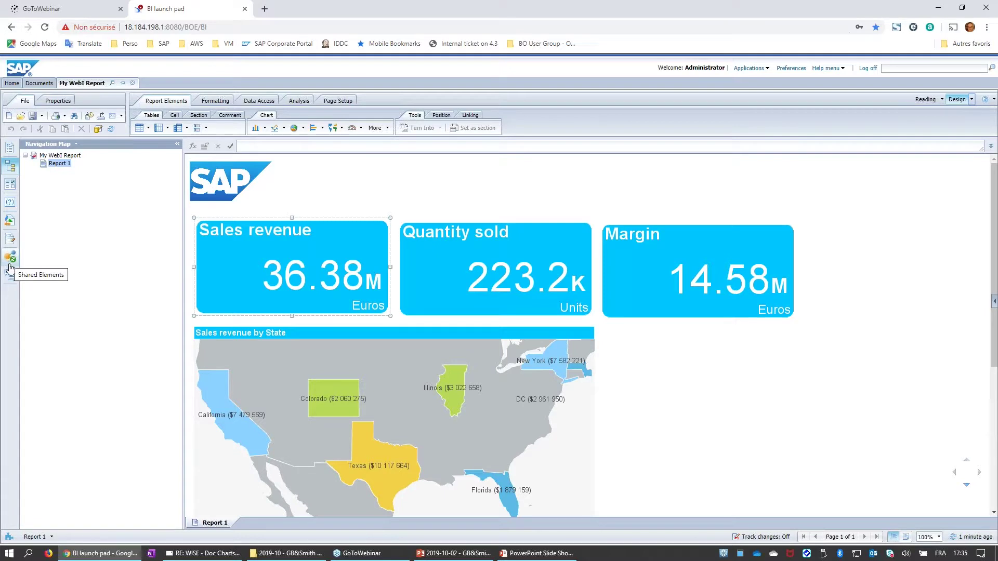
- Review the Document options, then list used shared elements, showing Geomap revision 4 >> 5
{"action": "left_click", "coordinate": [54, 104]}
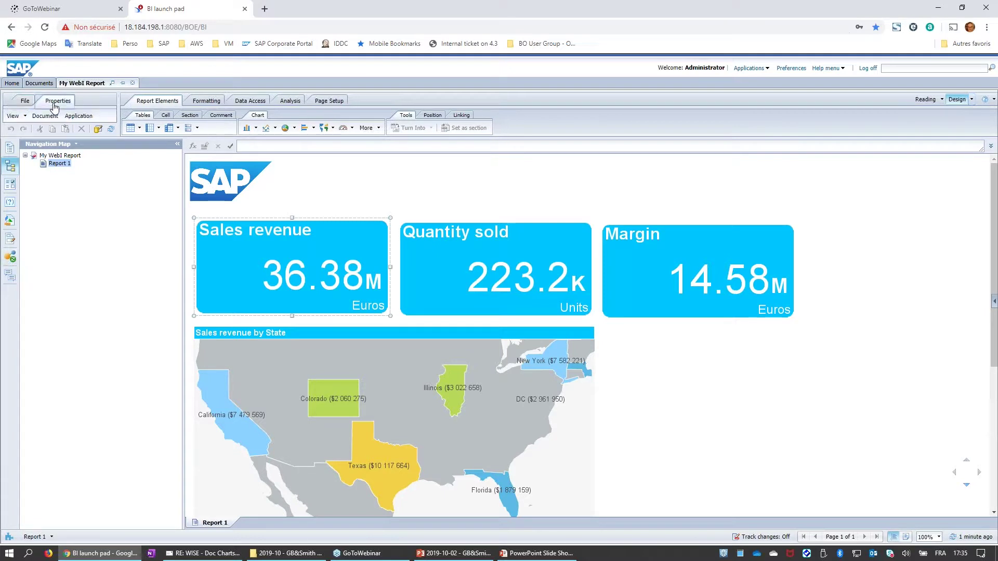
{"action": "left_click", "coordinate": [45, 116]}
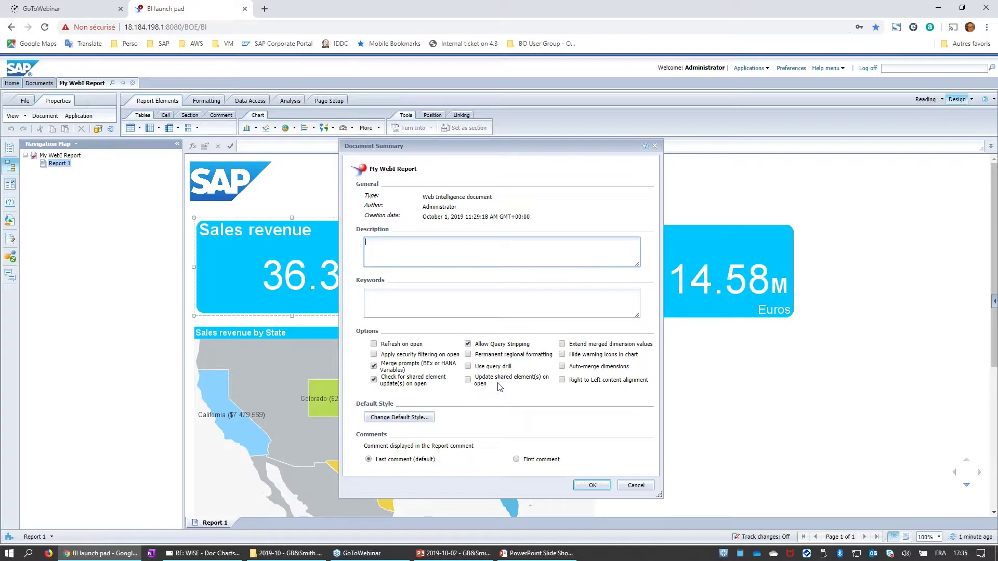
{"action": "left_click", "coordinate": [593, 486]}
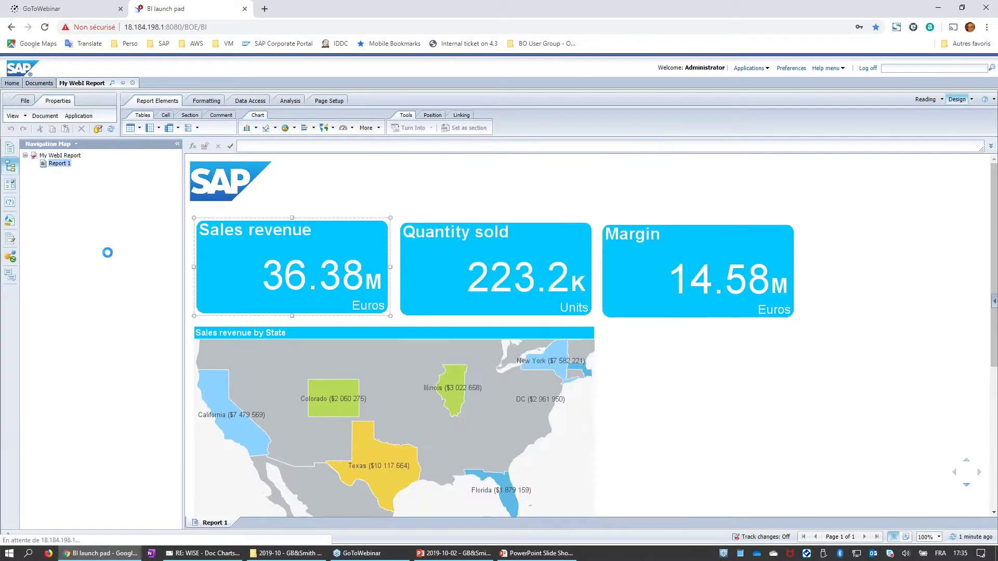
{"action": "left_click", "coordinate": [10, 257]}
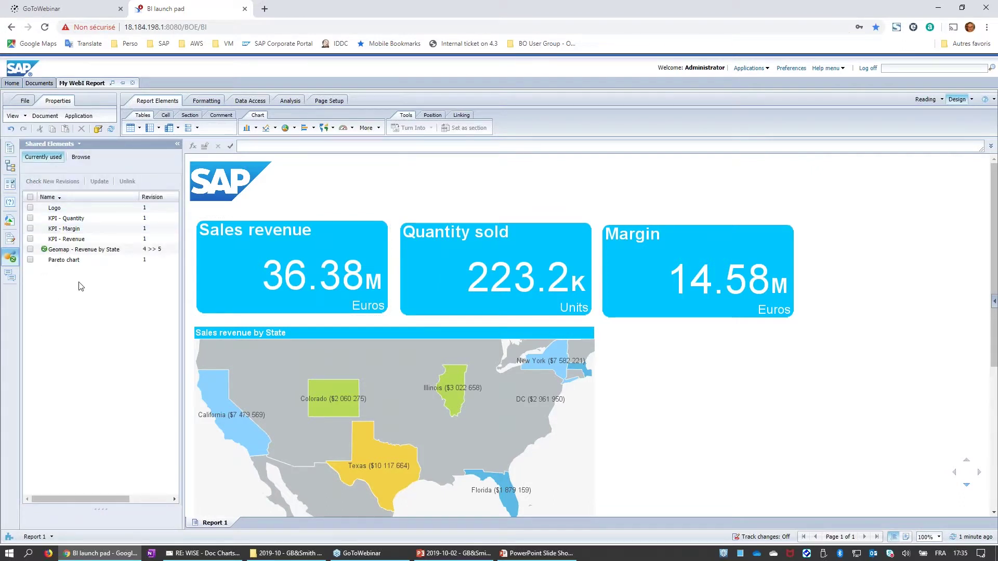
- Update Geomap - Revenue by State to revision 5 and scroll down to the Pareto chart
{"action": "left_click", "coordinate": [87, 253]}
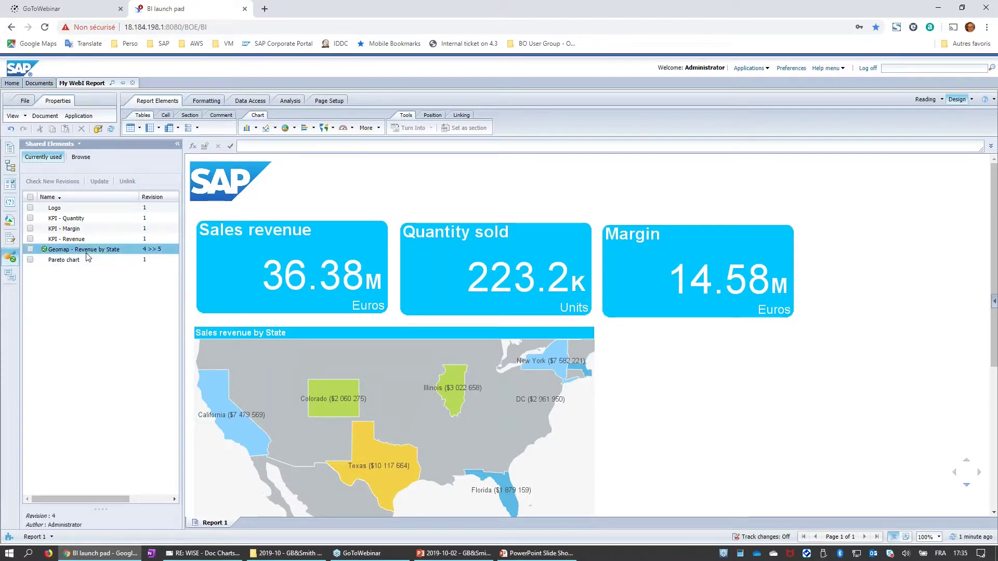
{"action": "left_click", "coordinate": [31, 250]}
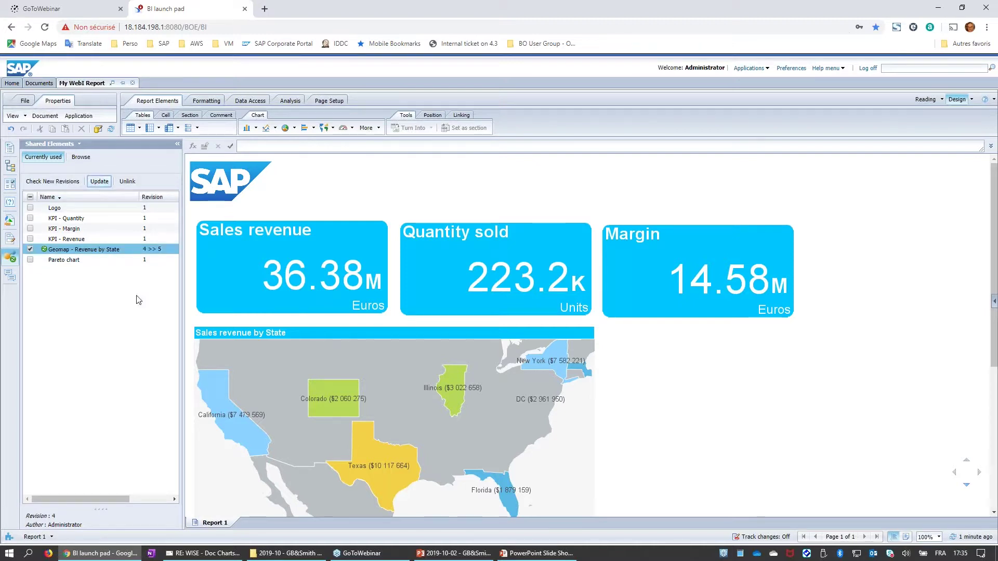
{"action": "left_click", "coordinate": [99, 181]}
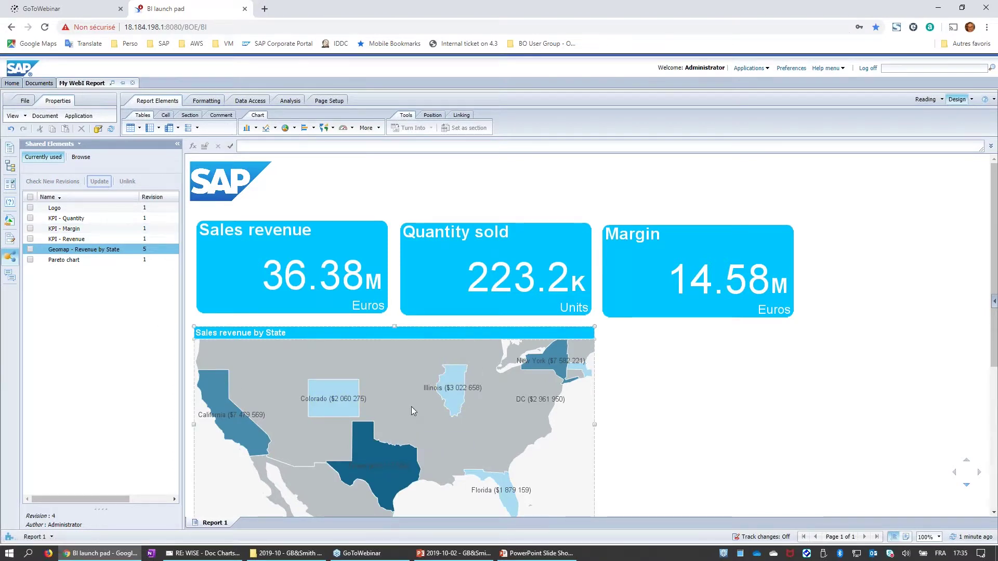
{"action": "scroll", "coordinate": [688, 431], "scroll_direction": "down", "scroll_amount": 1}
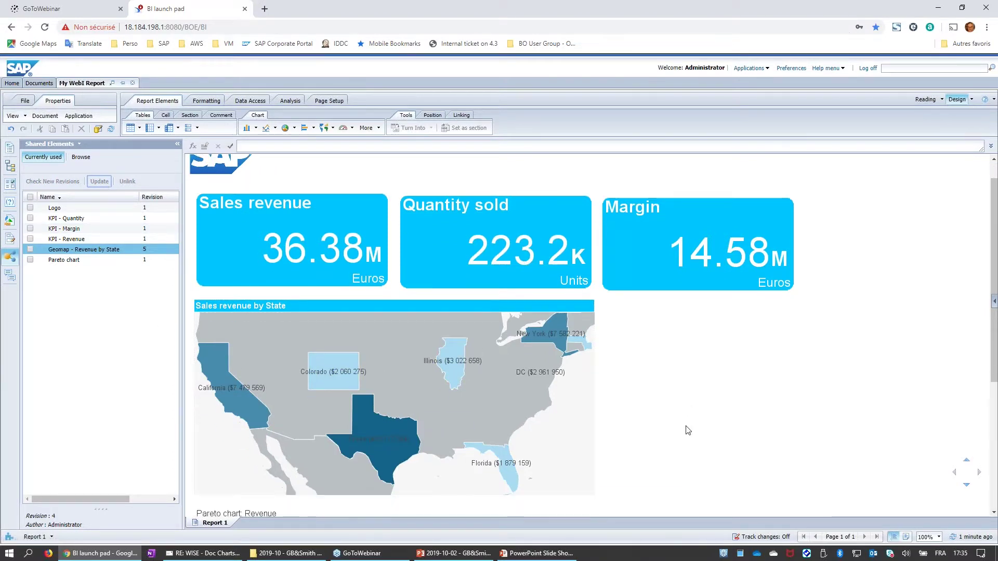
{"action": "left_click", "coordinate": [320, 419]}
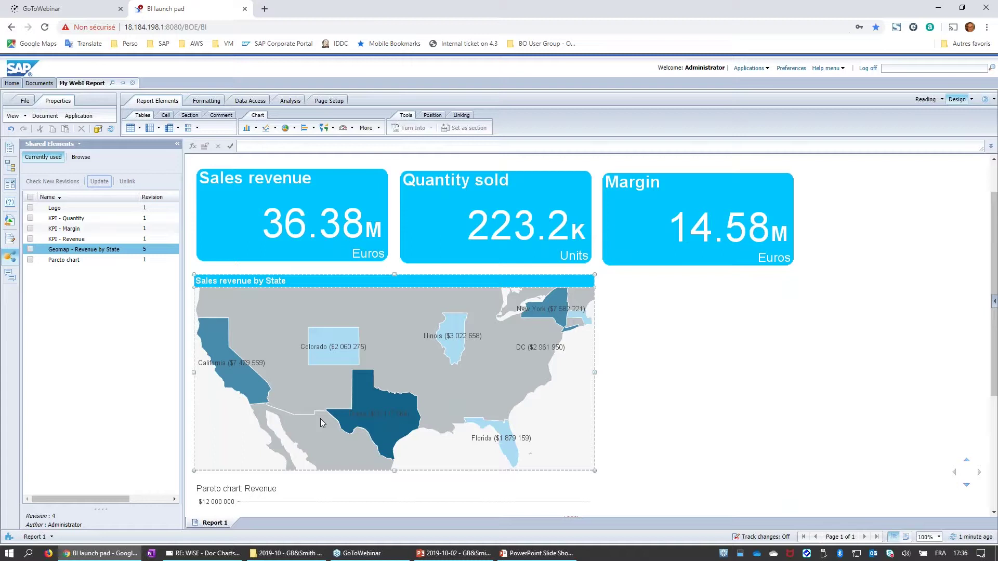
{"action": "left_click", "coordinate": [657, 415]}
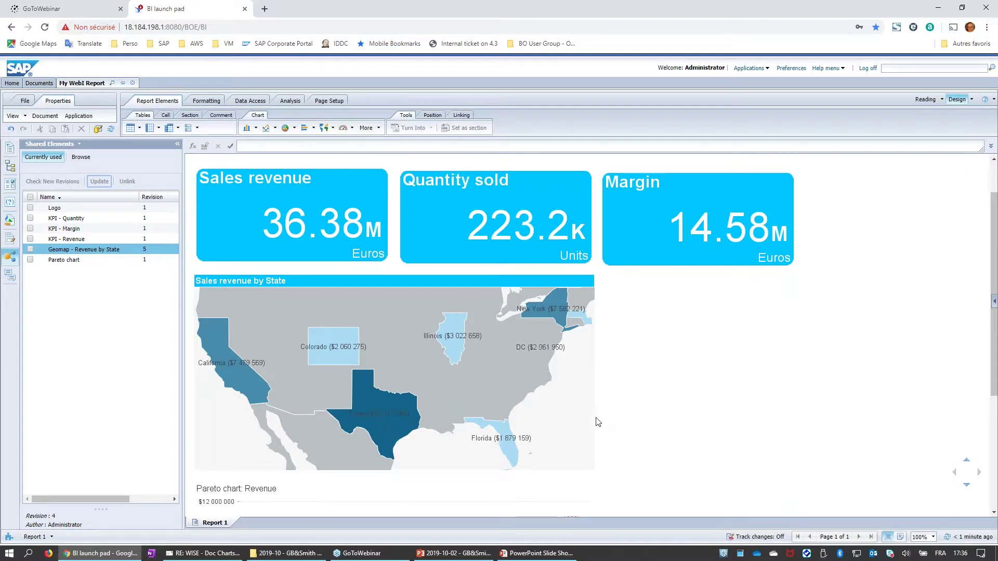
{"action": "scroll", "coordinate": [691, 366], "scroll_direction": "down", "scroll_amount": 4}
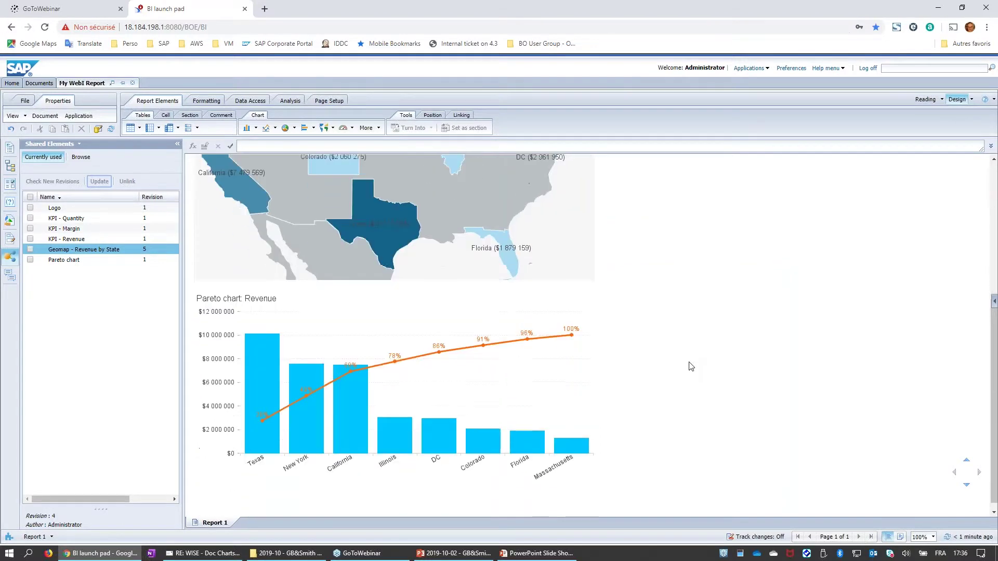
- Unlink the Pareto chart: Revenue from its shared element, keeping it in the report
{"action": "left_click", "coordinate": [528, 287]}
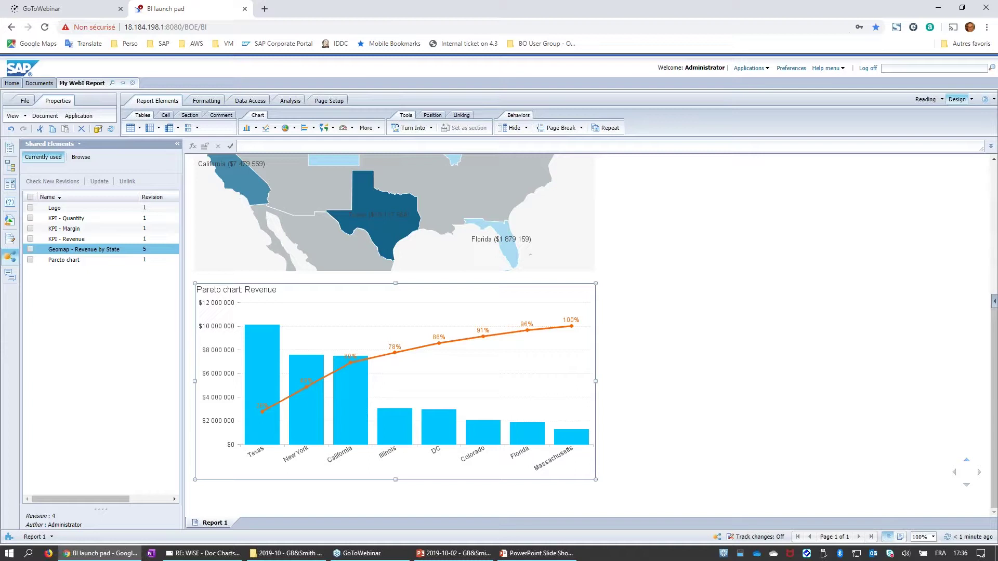
{"action": "right_click", "coordinate": [527, 284]}
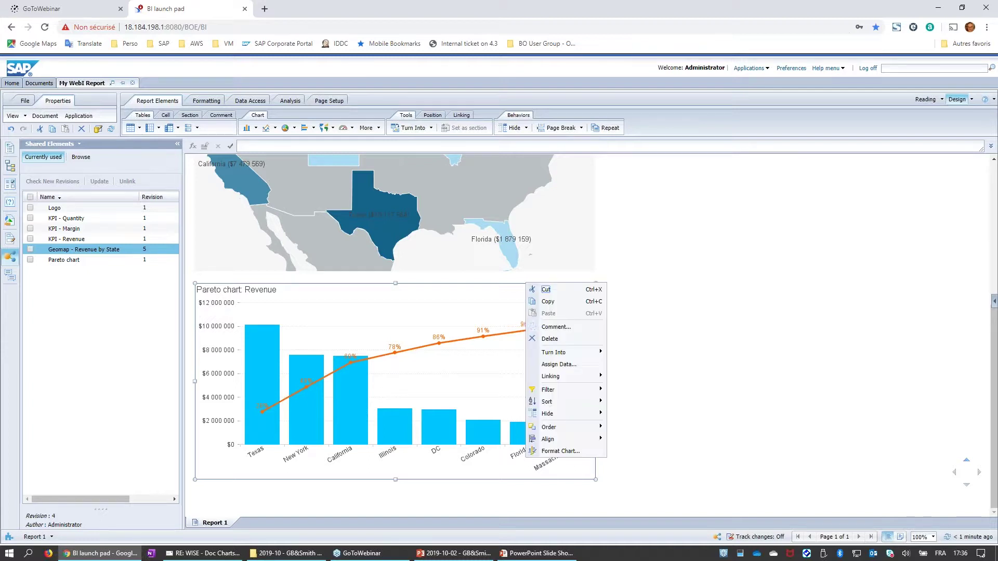
{"action": "right_click", "coordinate": [502, 283]}
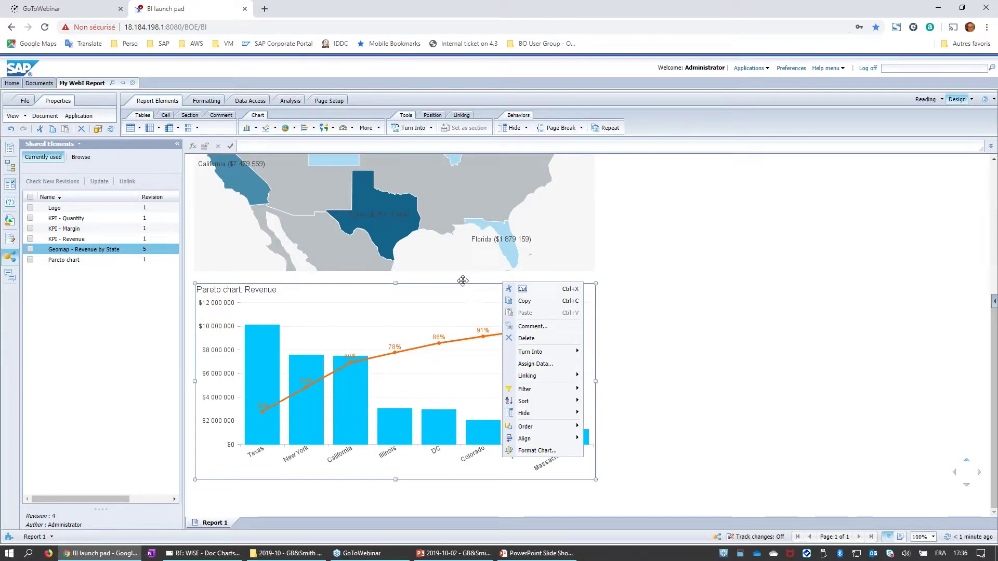
{"action": "mouse_move", "coordinate": [543, 376]}
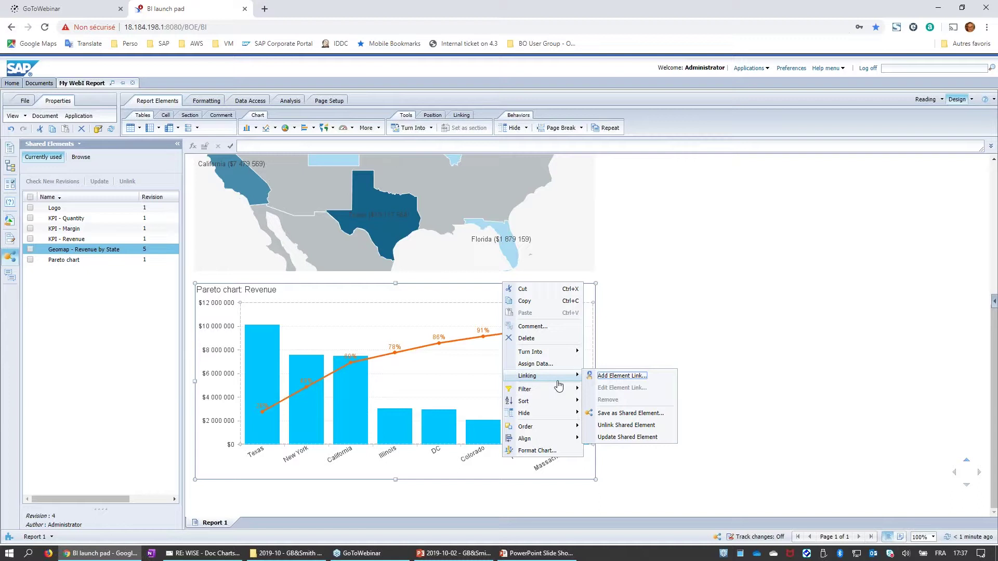
{"action": "left_click", "coordinate": [643, 428]}
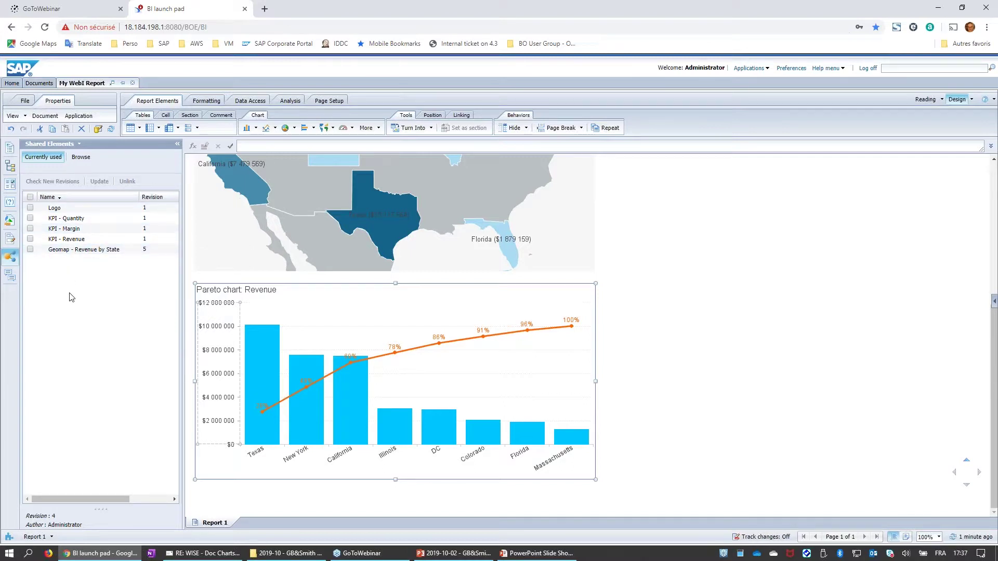
- Convert the Pareto chart to a vertical table and widen the Sales revenue column
{"action": "right_click", "coordinate": [344, 282]}
{"action": "mouse_move", "coordinate": [396, 353]}
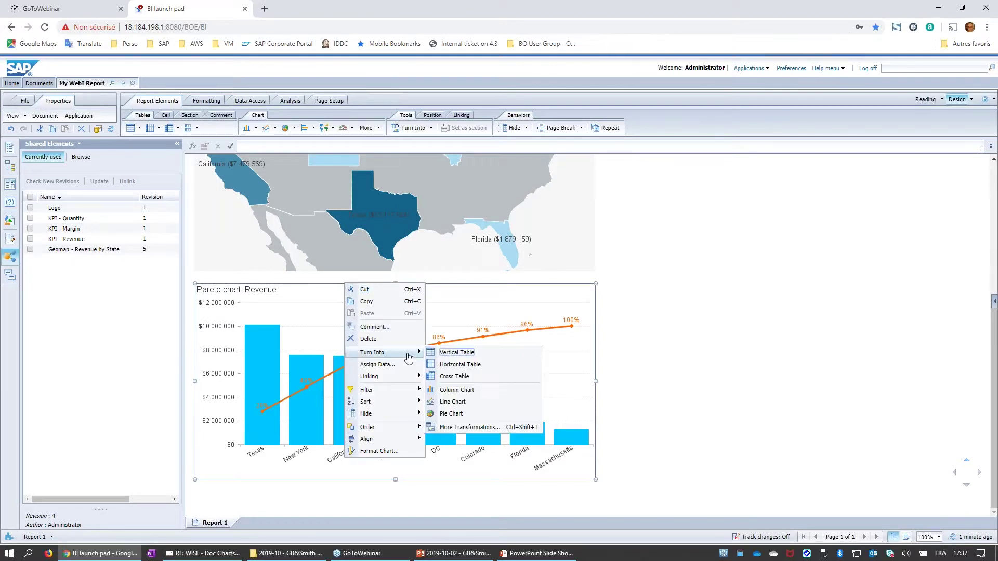
{"action": "left_click", "coordinate": [456, 352]}
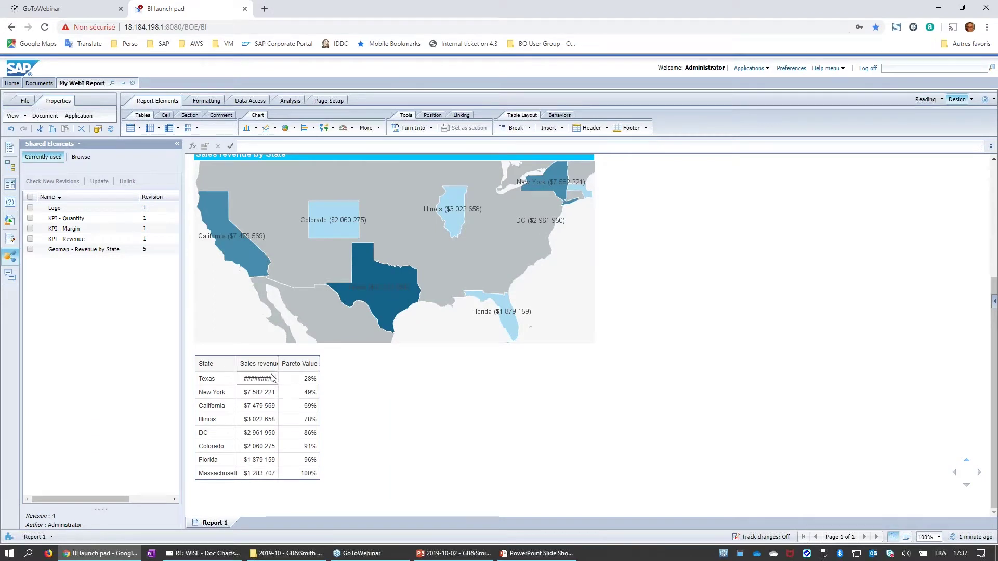
{"action": "left_click", "coordinate": [271, 378]}
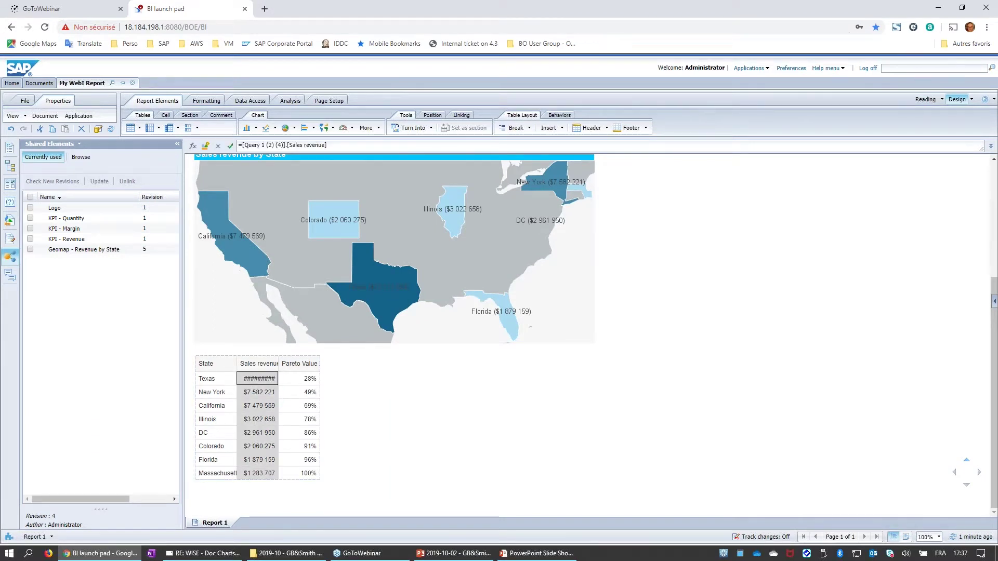
{"action": "left_click", "coordinate": [317, 378]}
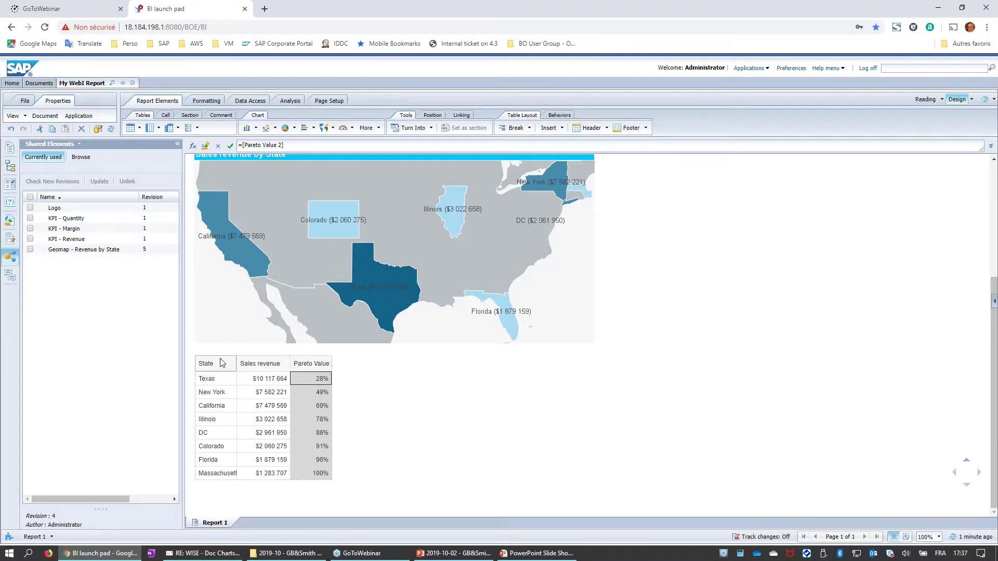
{"action": "left_click", "coordinate": [226, 338]}
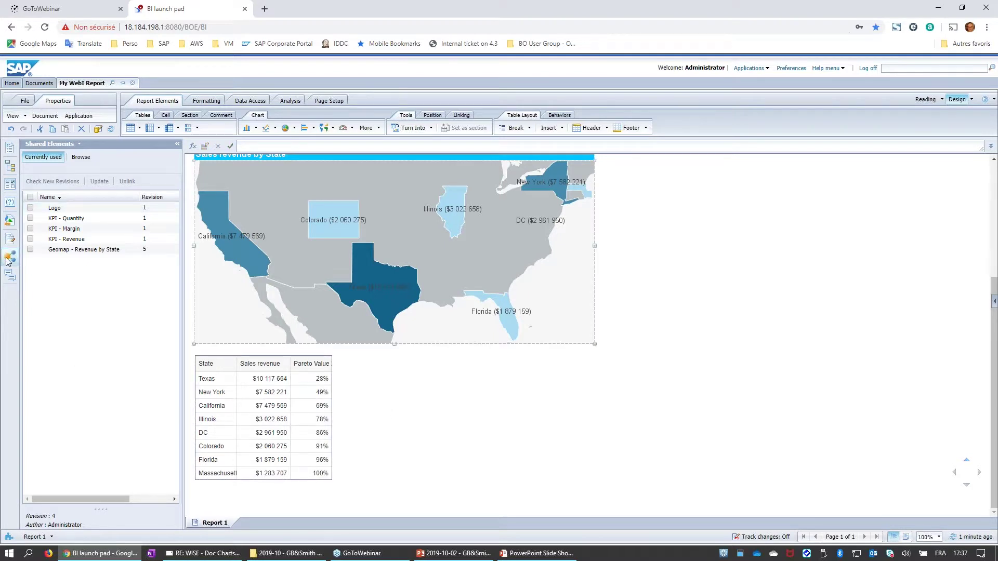
- Arrange available objects by query and replace the table's Sales revenue column with Margin
{"action": "left_click", "coordinate": [77, 275]}
{"action": "left_click", "coordinate": [9, 221]}
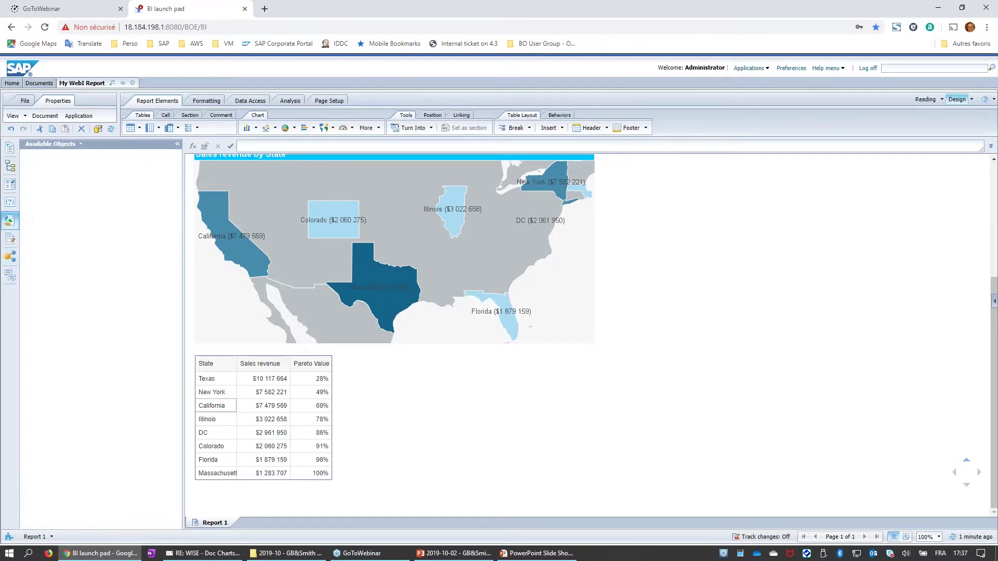
{"action": "left_click", "coordinate": [78, 321]}
{"action": "mouse_move", "coordinate": [80, 324]}
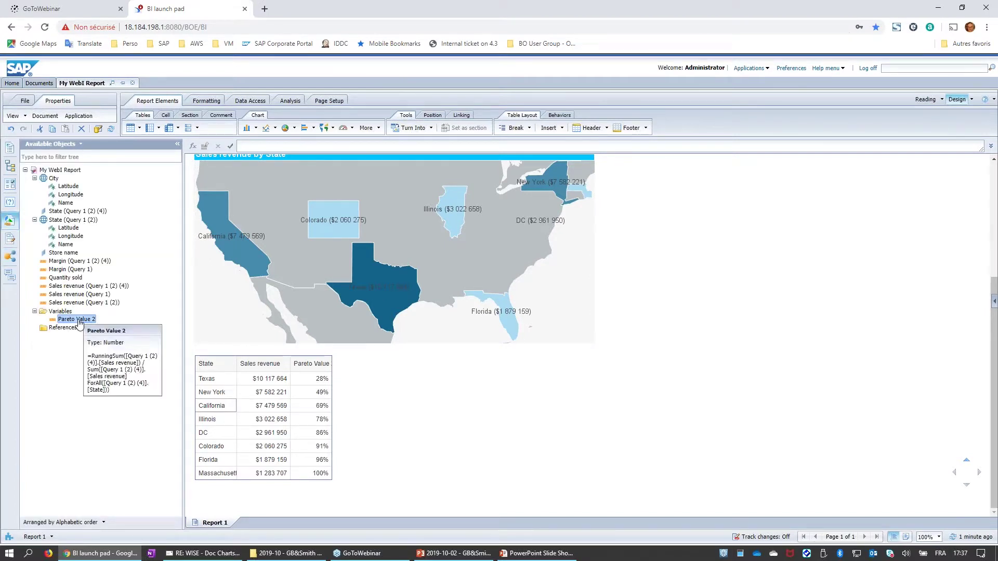
{"action": "left_click", "coordinate": [103, 523]}
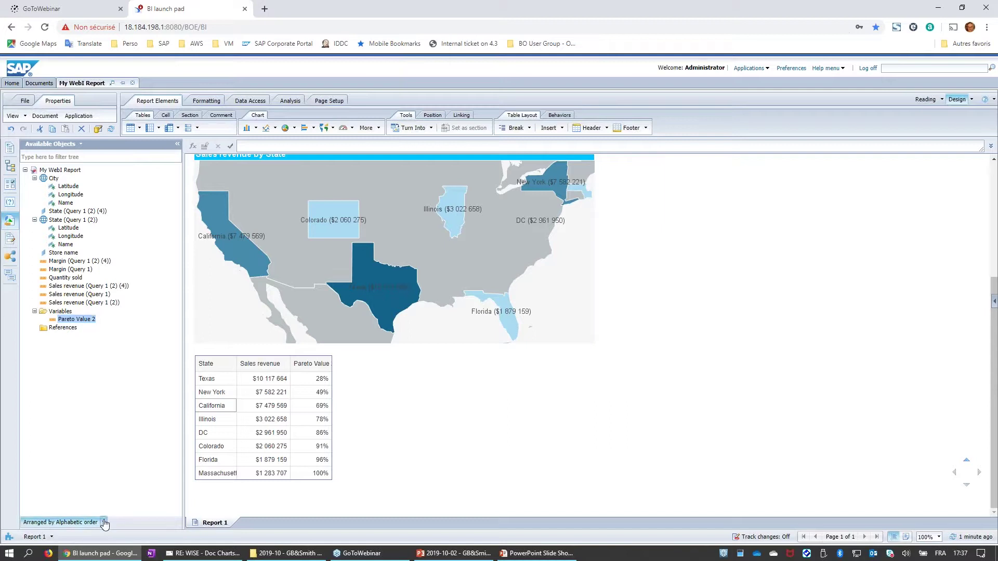
{"action": "left_click", "coordinate": [81, 510]}
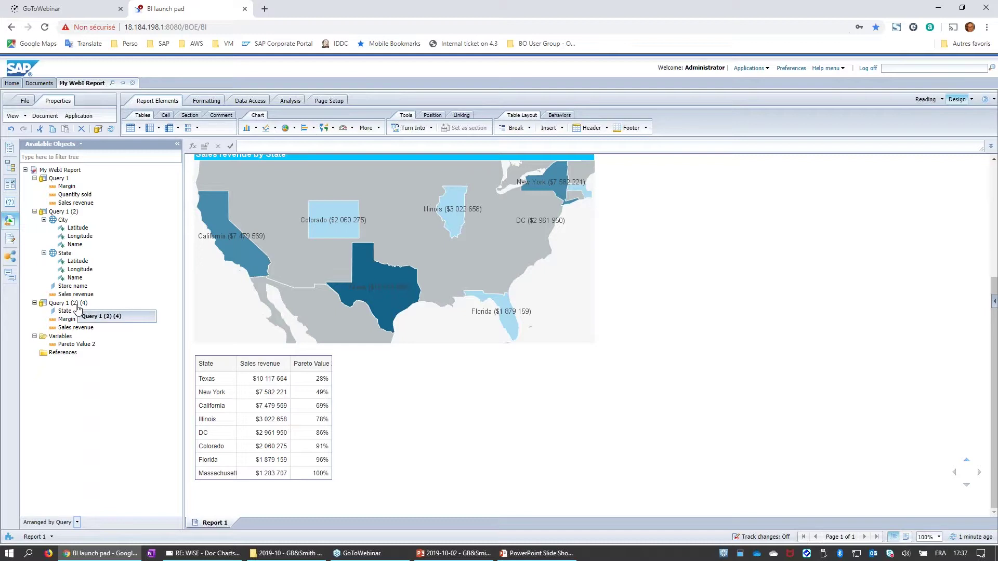
{"action": "left_click", "coordinate": [314, 383]}
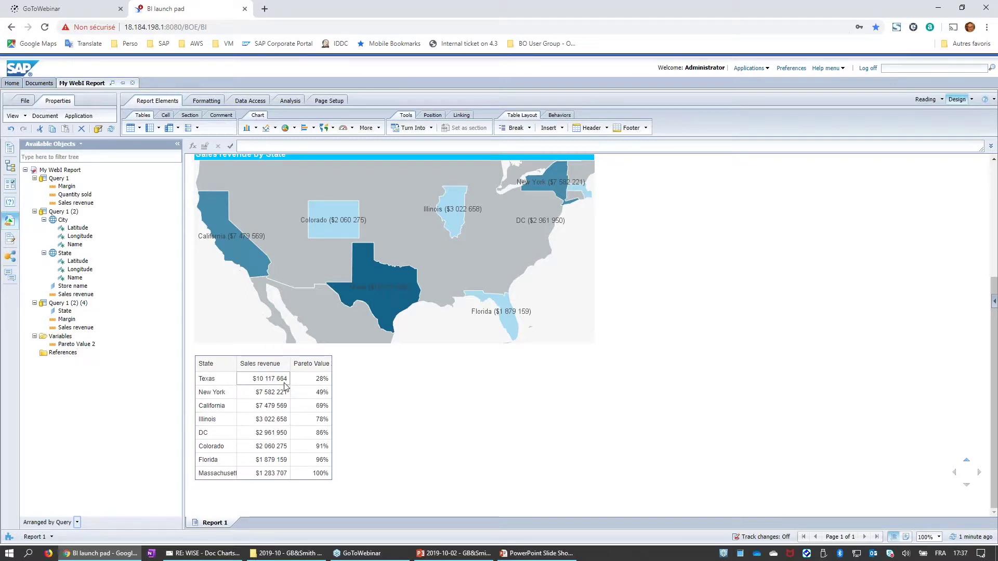
{"action": "left_click_drag", "start_coordinate": [67, 321], "coordinate": [281, 384]}
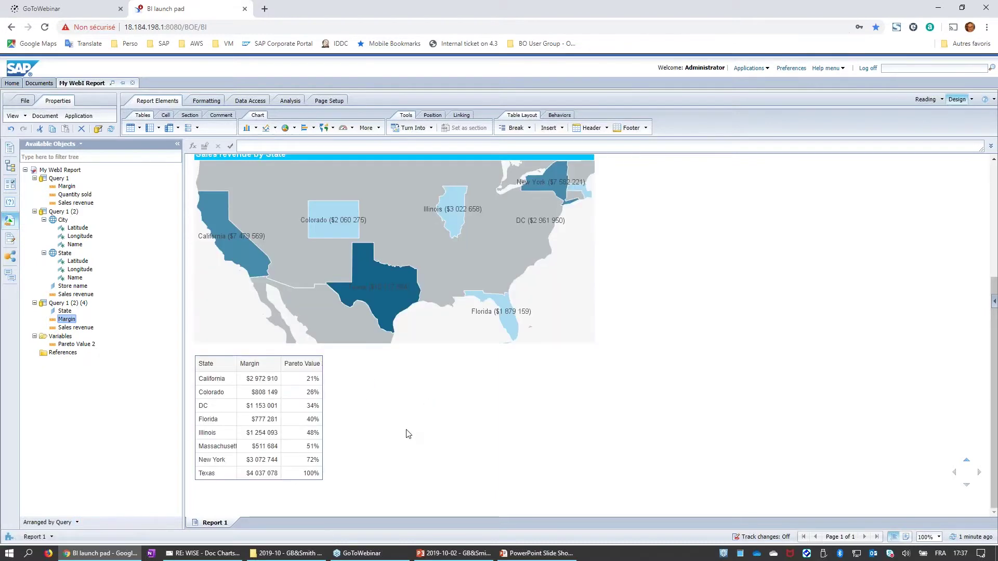
- Edit the Pareto Value 2 formula to use Margin in both the running and total sums
{"action": "left_click", "coordinate": [81, 346]}
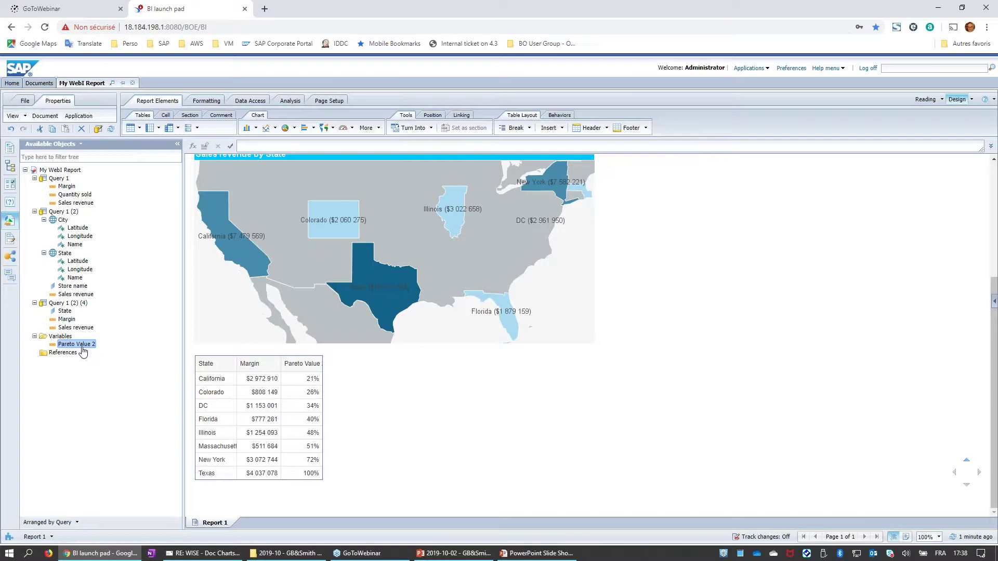
{"action": "double_click", "coordinate": [82, 347]}
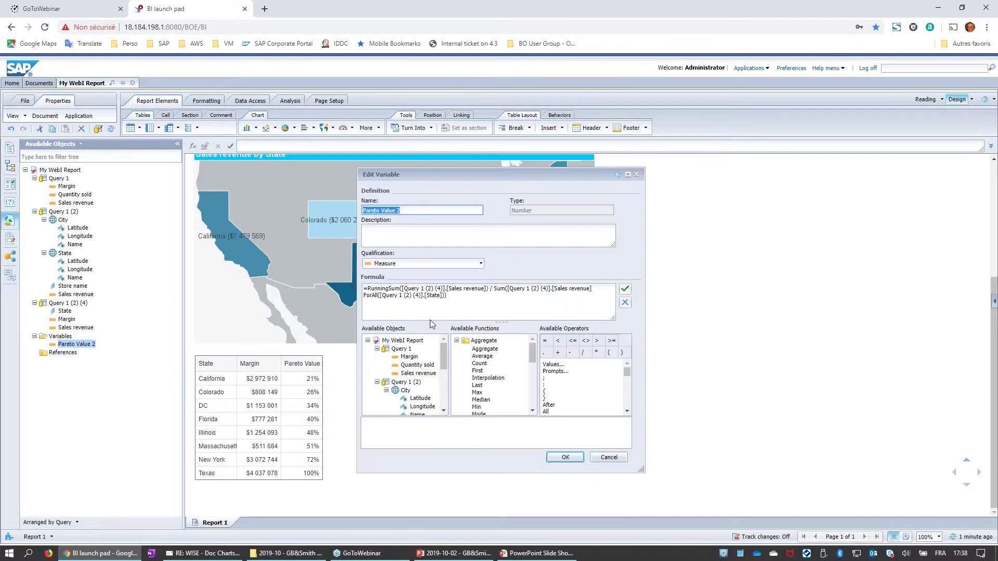
{"action": "left_click", "coordinate": [486, 289]}
{"action": "key", "text": "BackSpace"}
{"action": "key", "text": "BackSpace"}
{"action": "key", "text": "BackSpace"}
{"action": "key", "text": "BackSpace"}
{"action": "key", "text": "BackSpace"}
{"action": "key", "text": "BackSpace"}
{"action": "key", "text": "BackSpace"}
{"action": "key", "text": "BackSpace"}
{"action": "key", "text": "BackSpace"}
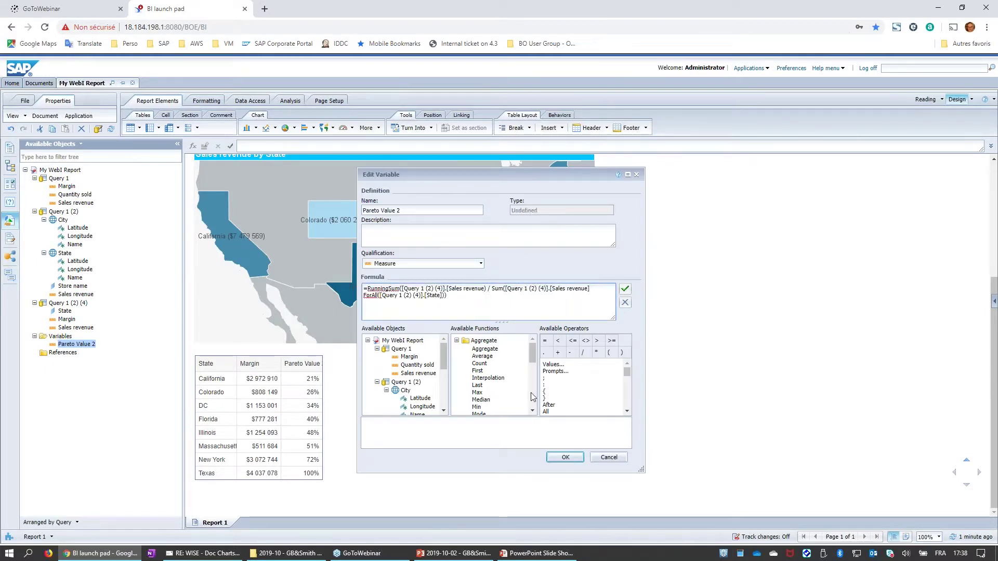
{"action": "key", "text": "BackSpace"}
{"action": "key", "text": "BackSpace"}
{"action": "key", "text": "BackSpace"}
{"action": "key", "text": "BackSpace"}
{"action": "key", "text": "BackSpace"}
{"action": "key", "text": "BackSpace"}
{"action": "key", "text": "BackSpace"}
{"action": "key", "text": "BackSpace"}
{"action": "key", "text": "BackSpace"}
{"action": "key", "text": "BackSpace"}
{"action": "key", "text": "BackSpace"}
{"action": "key", "text": "BackSpace"}
{"action": "key", "text": "BackSpace"}
{"action": "key", "text": "BackSpace"}
{"action": "key", "text": "BackSpace"}
{"action": "key", "text": "BackSpace"}
{"action": "key", "text": "BackSpace"}
{"action": "key", "text": "BackSpace"}
{"action": "key", "text": "BackSpace"}
{"action": "key", "text": "BackSpace"}
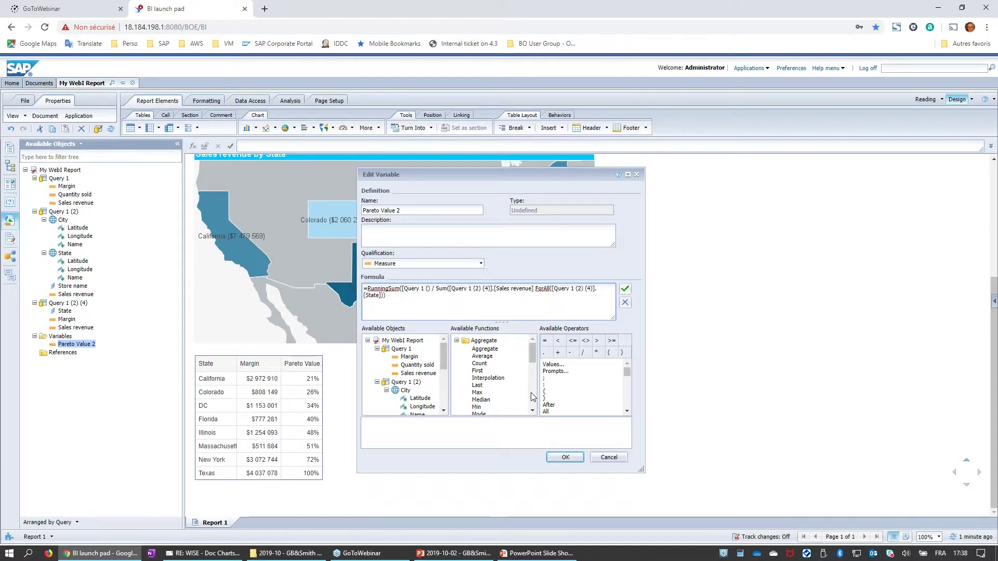
{"action": "key", "text": "BackSpace"}
{"action": "key", "text": "BackSpace"}
{"action": "key", "text": "BackSpace"}
{"action": "key", "text": "BackSpace"}
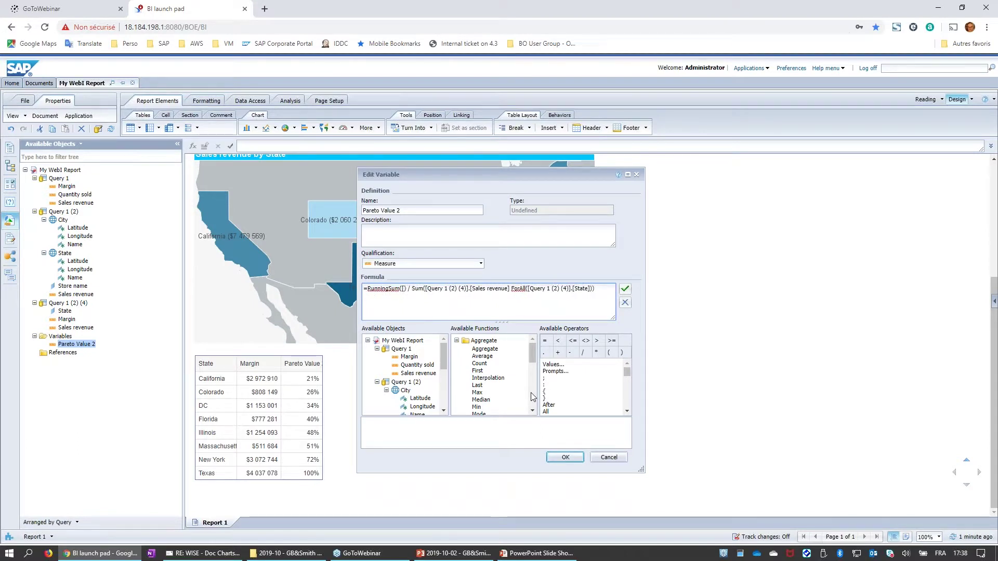
{"action": "scroll", "coordinate": [442, 364], "scroll_direction": "down", "scroll_amount": 5}
{"action": "double_click", "coordinate": [408, 376]}
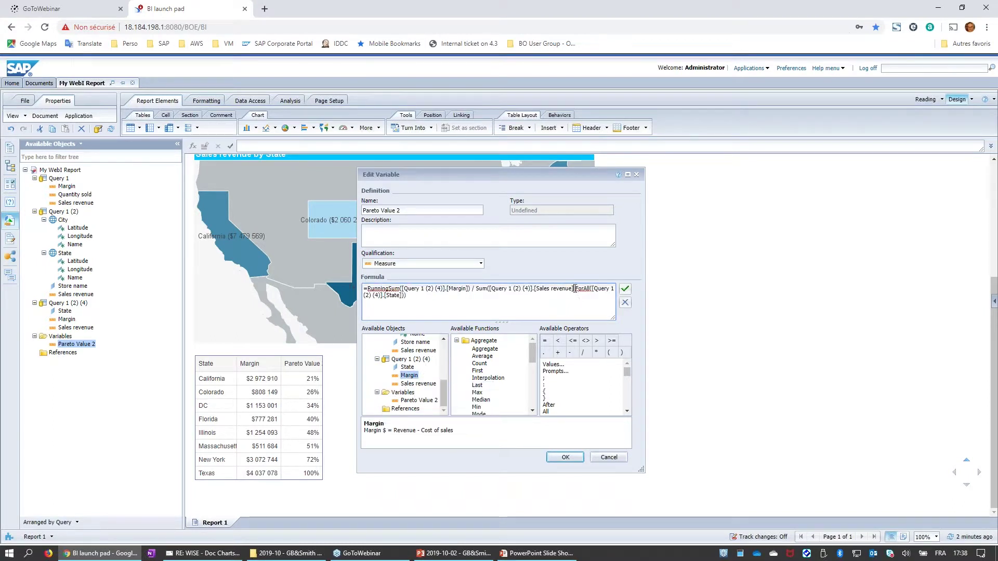
{"action": "key", "text": "BackSpace"}
{"action": "key", "text": "BackSpace"}
{"action": "key", "text": "BackSpace"}
{"action": "key", "text": "BackSpace"}
{"action": "key", "text": "BackSpace"}
{"action": "key", "text": "BackSpace"}
{"action": "key", "text": "BackSpace"}
{"action": "key", "text": "BackSpace"}
{"action": "key", "text": "BackSpace"}
{"action": "key", "text": "BackSpace"}
{"action": "key", "text": "BackSpace"}
{"action": "key", "text": "BackSpace"}
{"action": "key", "text": "BackSpace"}
{"action": "key", "text": "BackSpace"}
{"action": "key", "text": "BackSpace"}
{"action": "key", "text": "BackSpace"}
{"action": "key", "text": "BackSpace"}
{"action": "key", "text": "BackSpace"}
{"action": "key", "text": "BackSpace"}
{"action": "key", "text": "BackSpace"}
{"action": "key", "text": "BackSpace"}
{"action": "key", "text": "BackSpace"}
{"action": "key", "text": "BackSpace"}
{"action": "key", "text": "BackSpace"}
{"action": "key", "text": "BackSpace"}
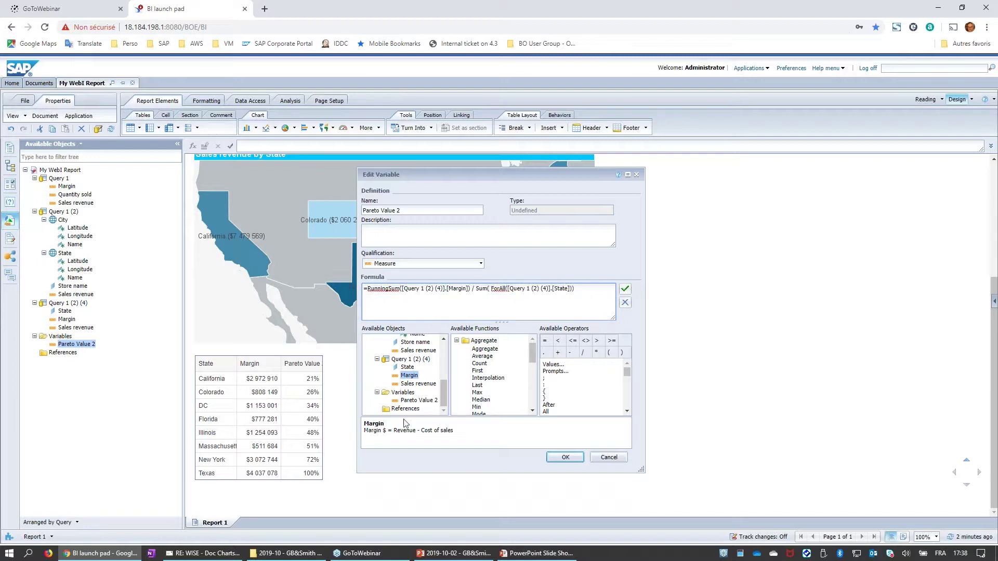
{"action": "double_click", "coordinate": [409, 375]}
{"action": "left_click", "coordinate": [566, 457]}
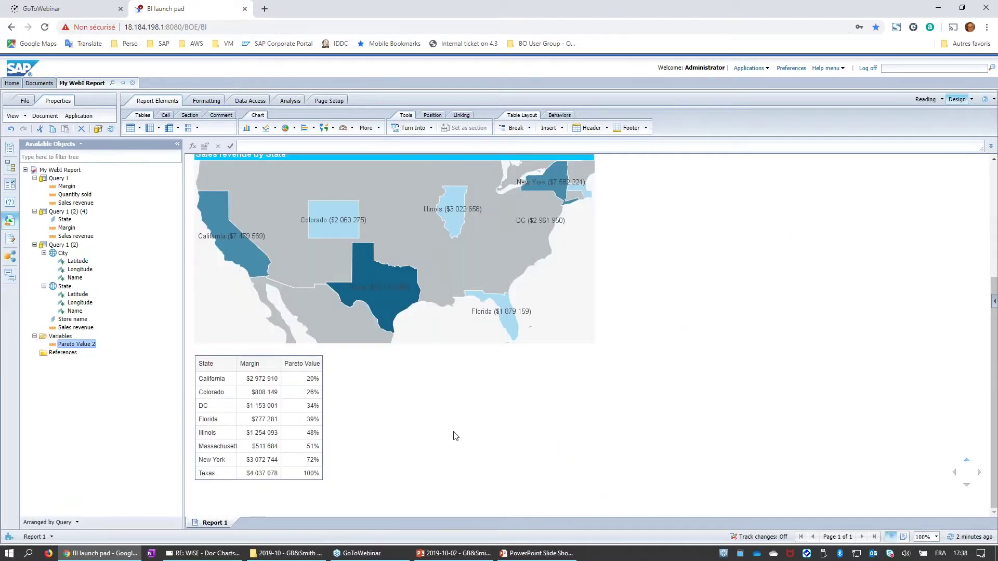
- Sort the State/Margin table by Margin descending so Texas ($4 037 878) comes first
{"action": "right_click", "coordinate": [273, 379]}
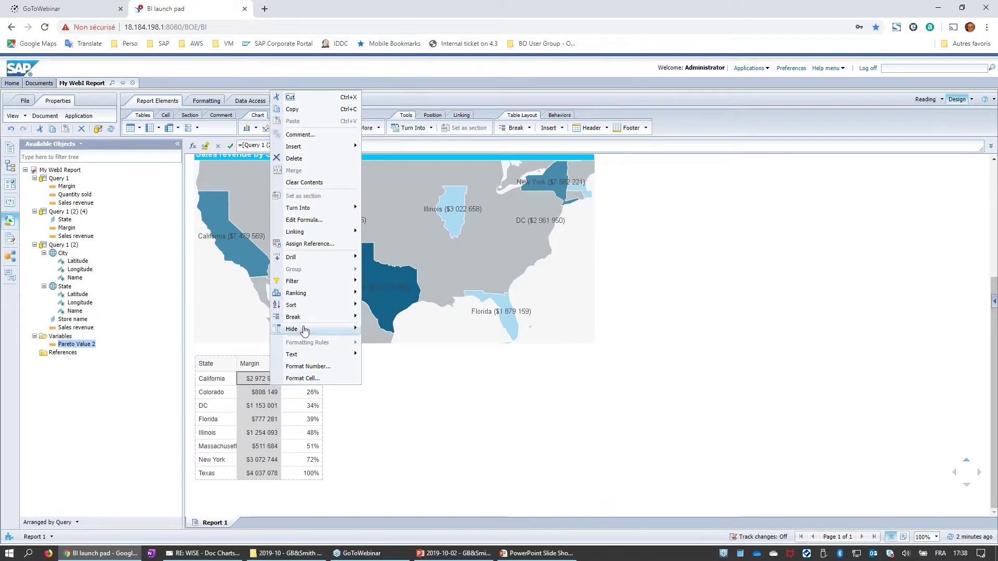
{"action": "mouse_move", "coordinate": [305, 305]}
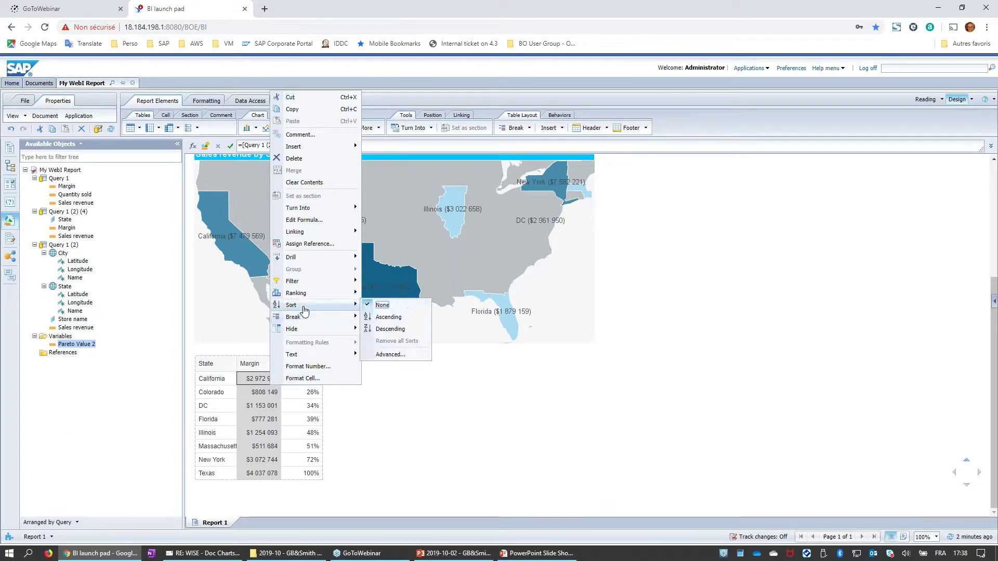
{"action": "left_click", "coordinate": [388, 317]}
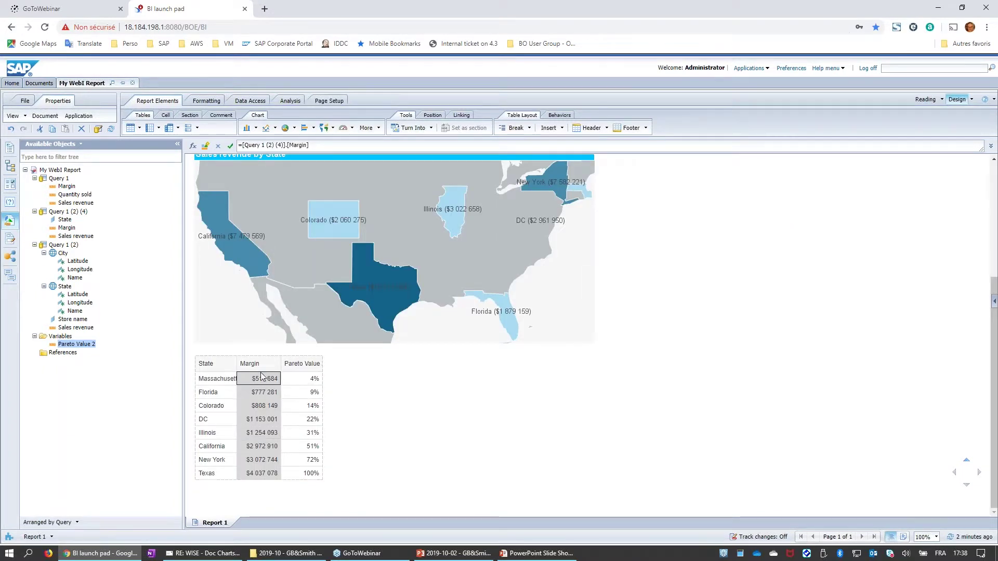
{"action": "right_click", "coordinate": [262, 376]}
{"action": "mouse_move", "coordinate": [302, 310]}
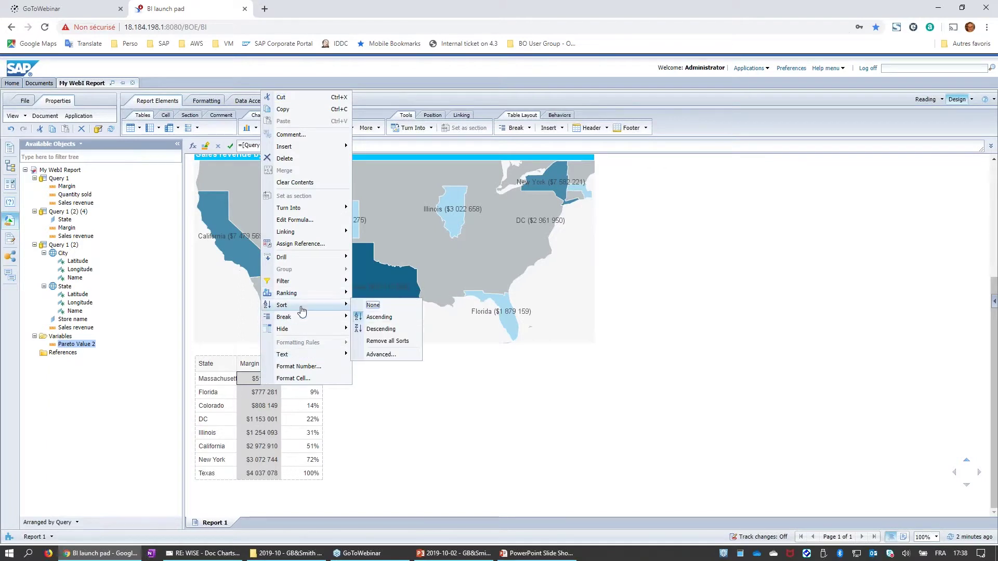
{"action": "left_click", "coordinate": [382, 329]}
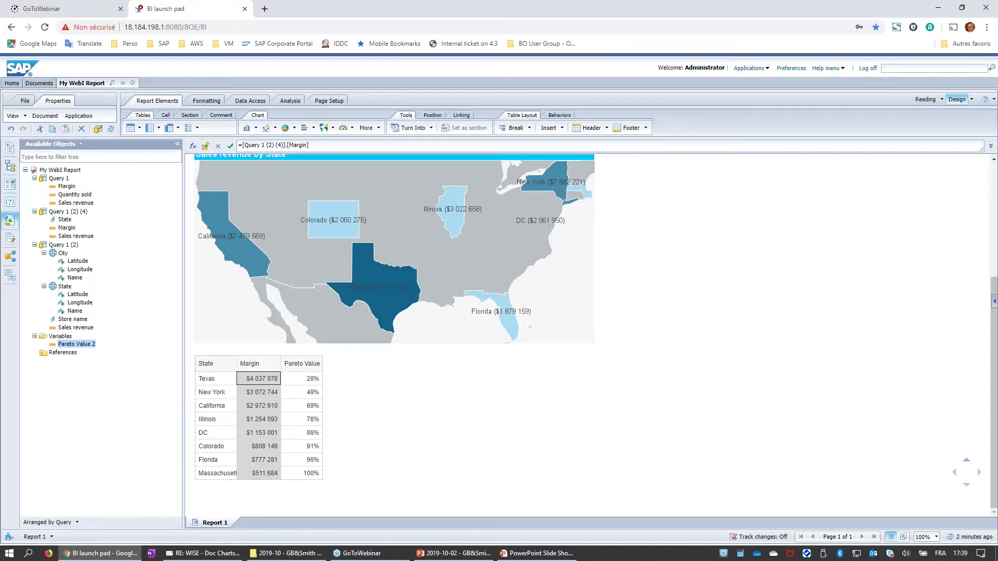
- Remove Sales revenue from Query 1 (2) (4)'s result objects and rerun the queries
{"action": "left_click", "coordinate": [99, 130]}
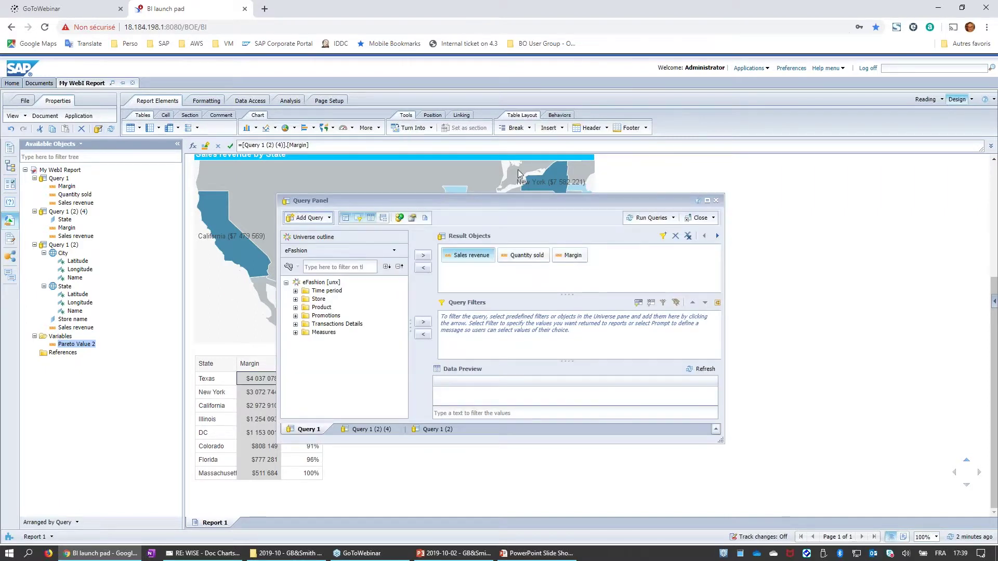
{"action": "left_click", "coordinate": [437, 431]}
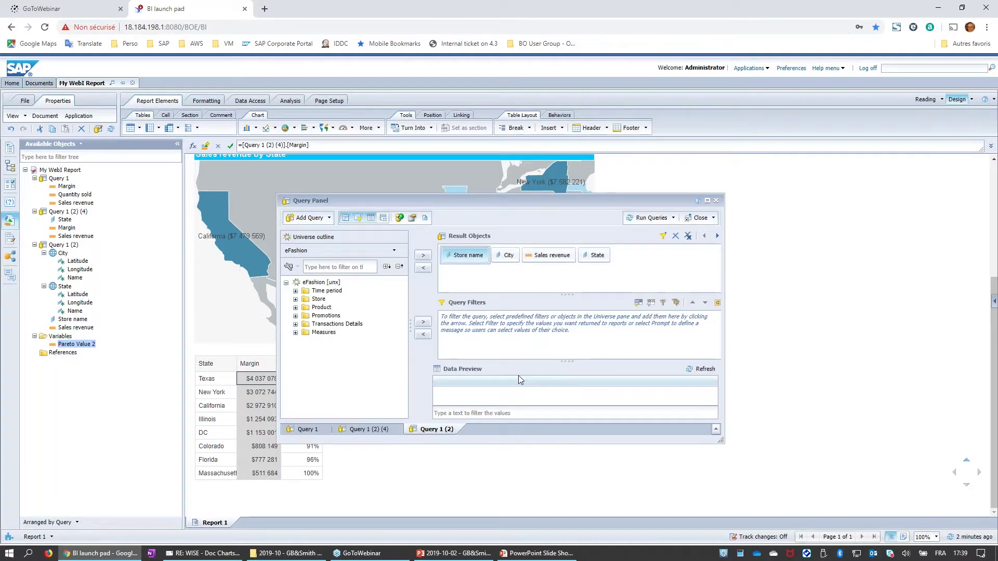
{"action": "left_click", "coordinate": [369, 429]}
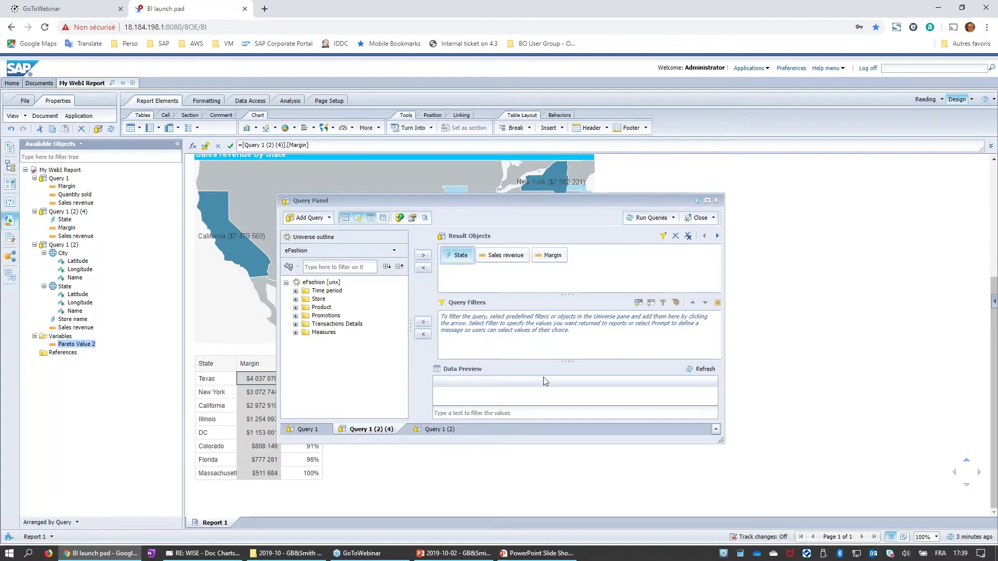
{"action": "left_click", "coordinate": [507, 256]}
{"action": "left_click", "coordinate": [422, 269]}
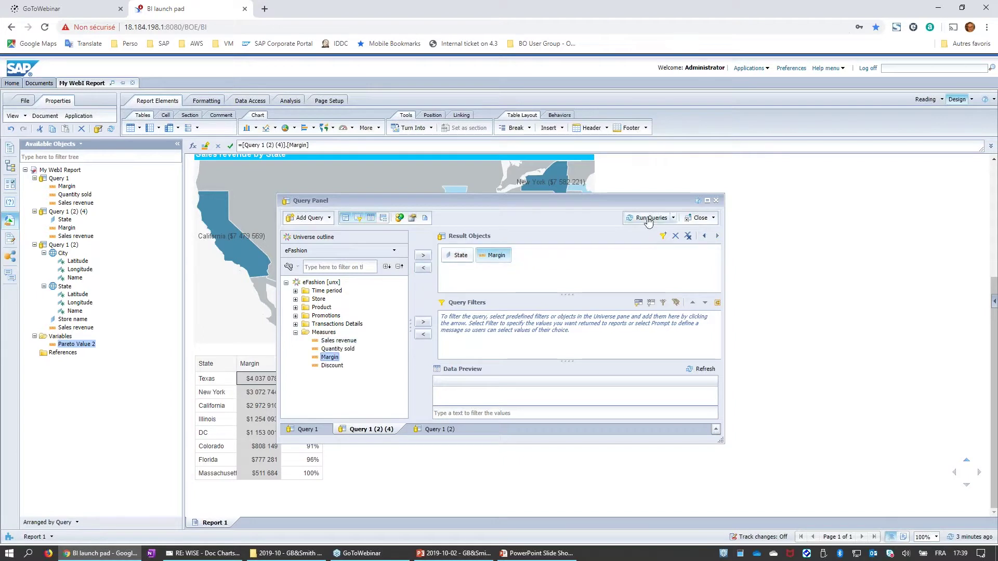
{"action": "left_click", "coordinate": [647, 218]}
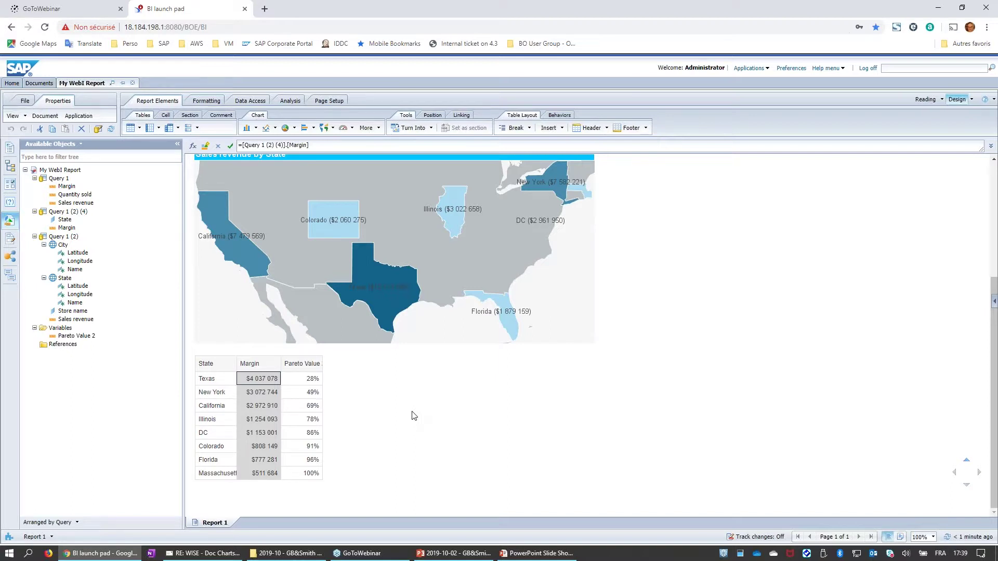
- Review the Pareto table, then show the Currently used shared elements list (Logo, KPIs, Geomap)
{"action": "scroll", "coordinate": [572, 395], "scroll_direction": "up", "scroll_amount": 3}
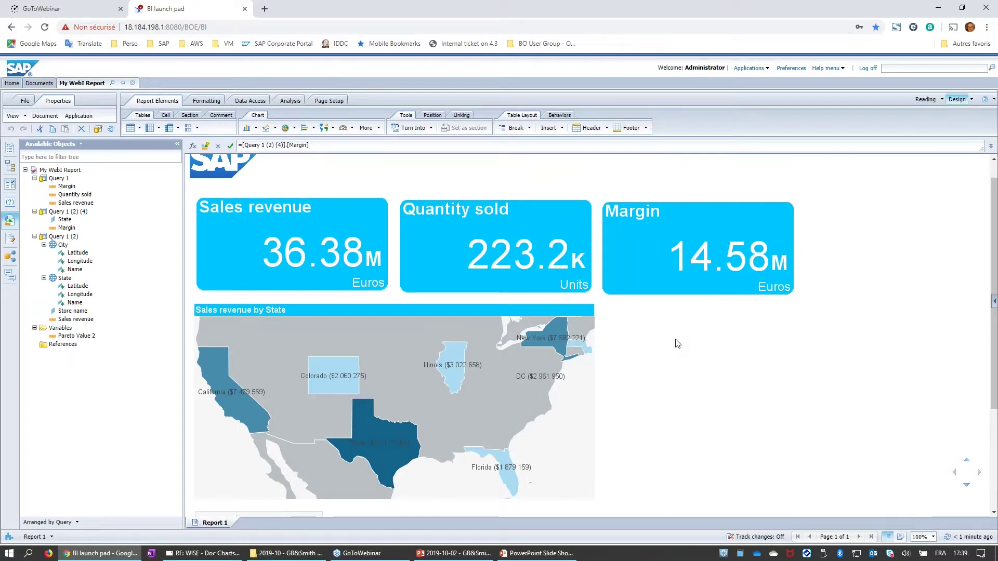
{"action": "scroll", "coordinate": [680, 360], "scroll_direction": "down", "scroll_amount": 3}
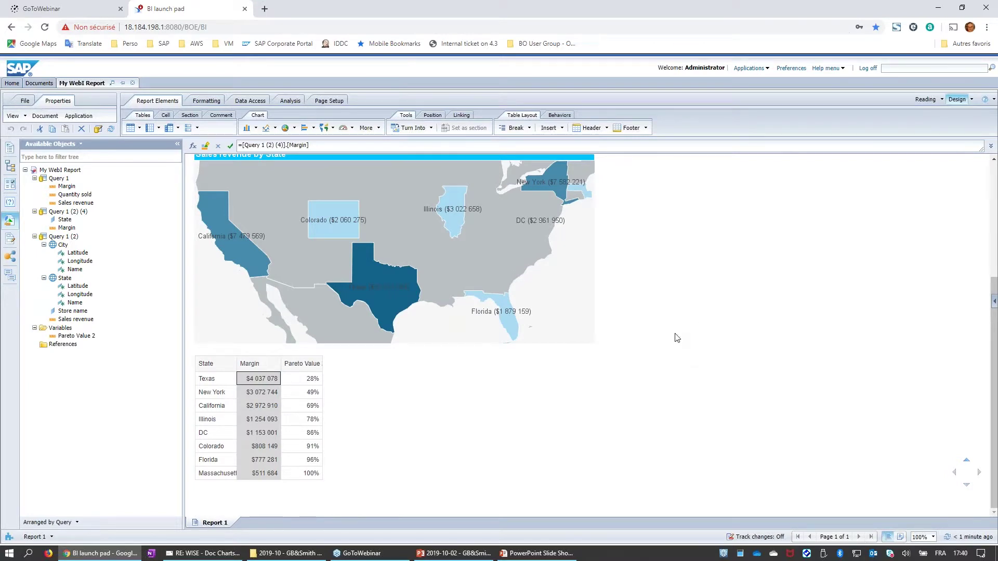
{"action": "scroll", "coordinate": [675, 338], "scroll_direction": "up", "scroll_amount": 3}
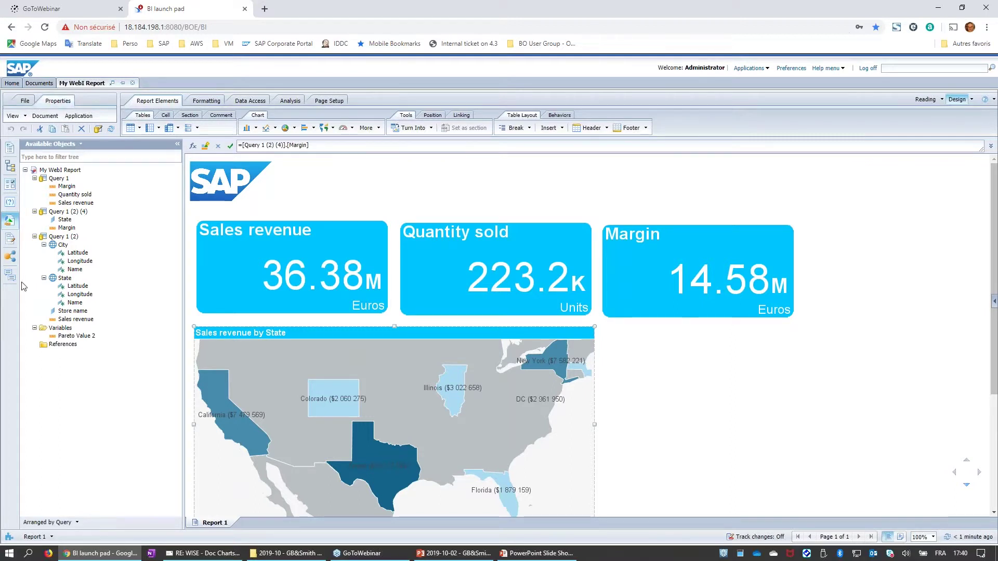
{"action": "left_click", "coordinate": [10, 257]}
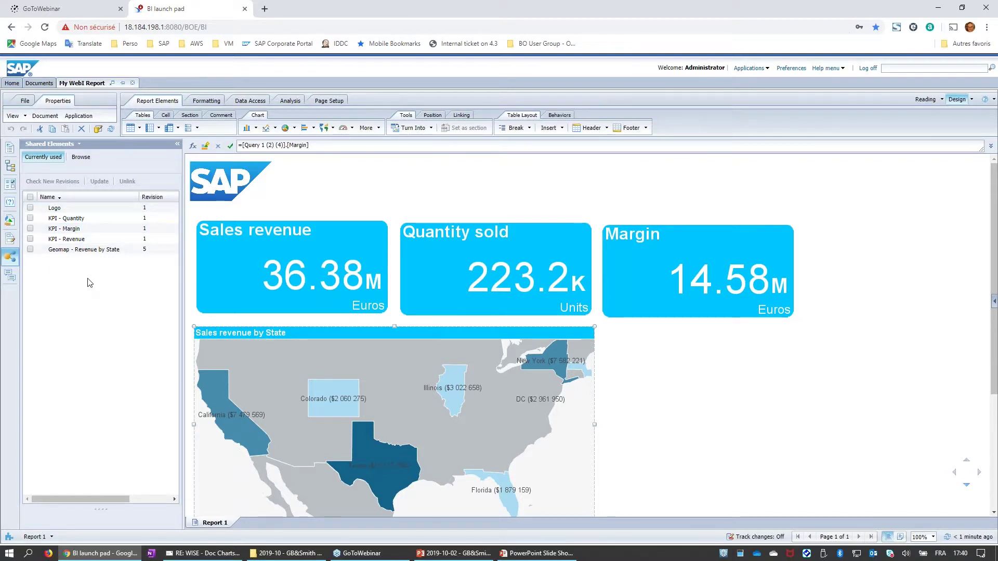
- Copy the Sales revenue by State map and paste a duplicate into the report
{"action": "right_click", "coordinate": [512, 328]}
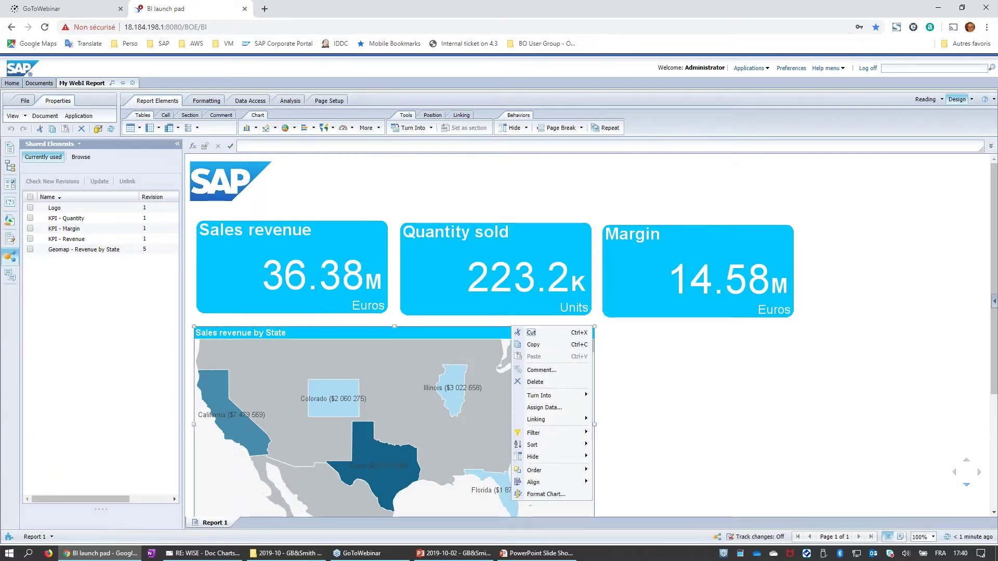
{"action": "left_click", "coordinate": [533, 345]}
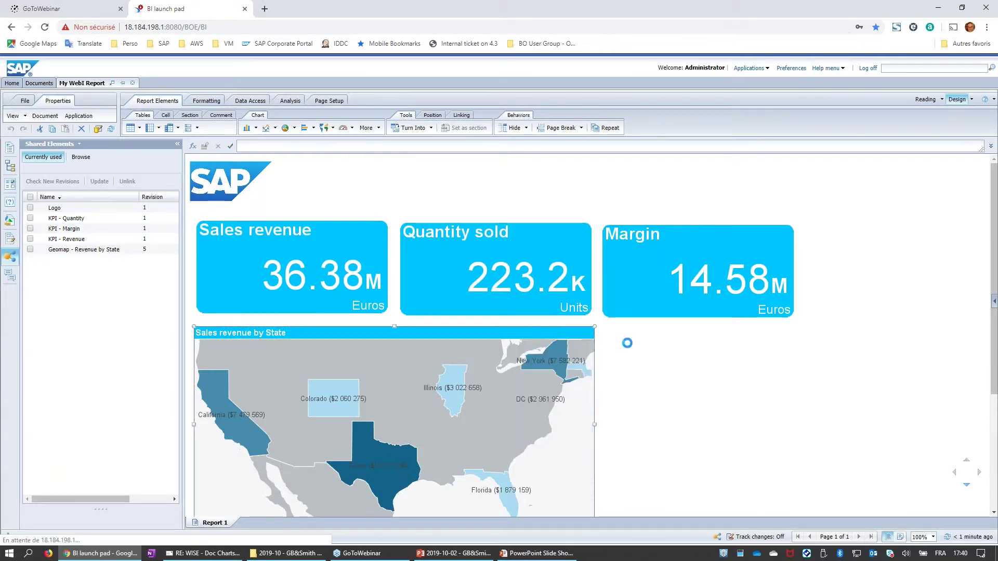
{"action": "right_click", "coordinate": [630, 339]}
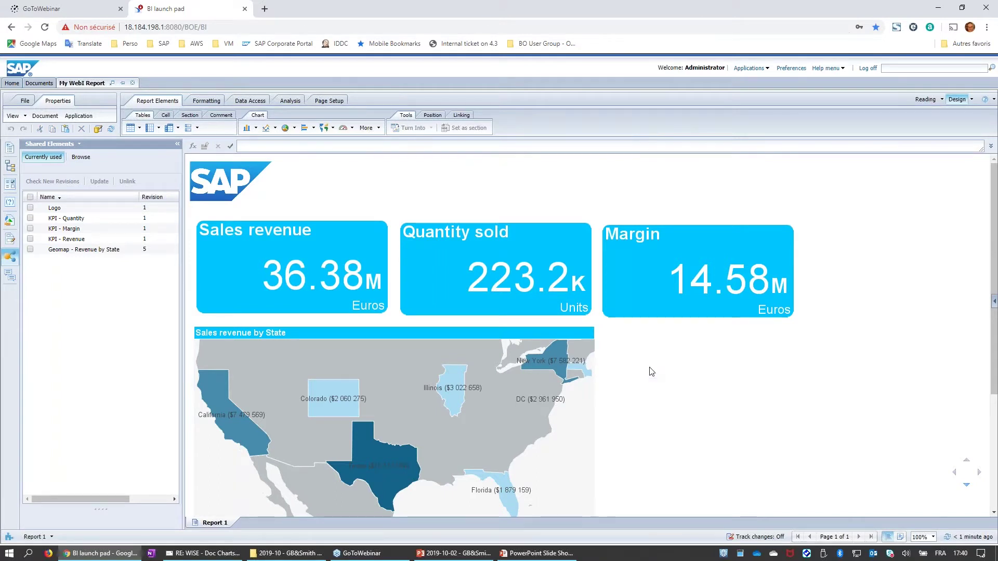
{"action": "key", "text": "ctrl+v"}
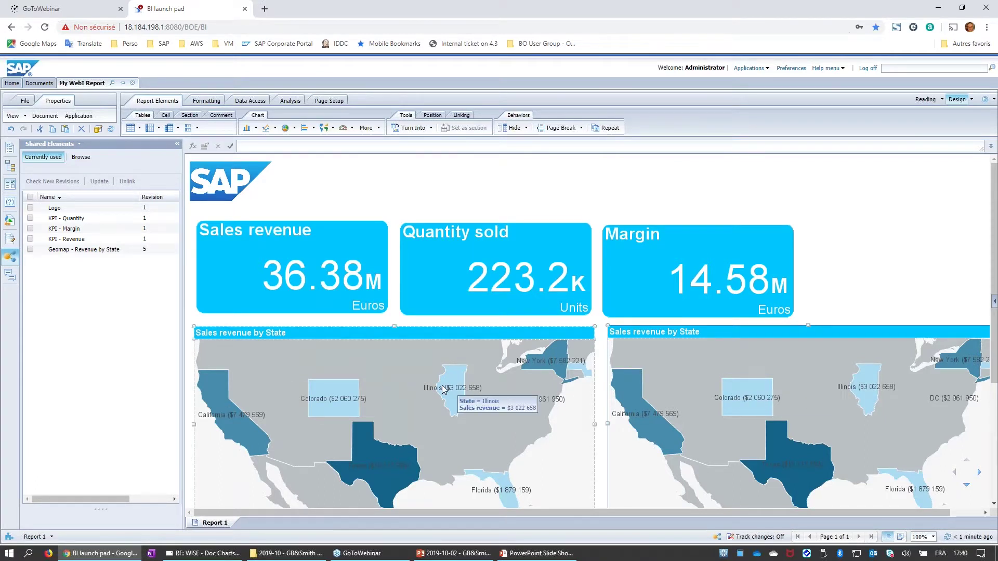
- Unlink the copied map on the right from its shared element
{"action": "left_click", "coordinate": [754, 323]}
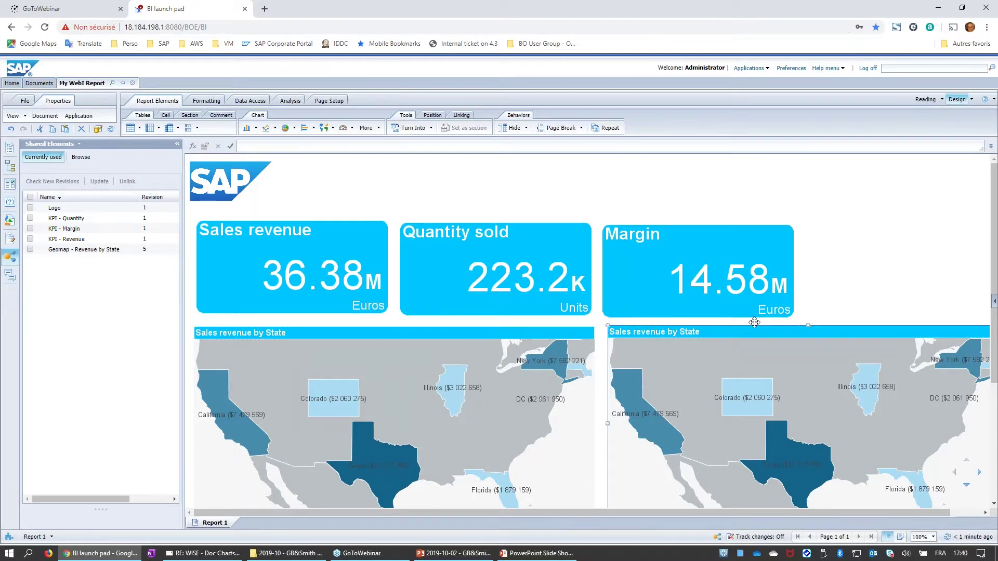
{"action": "right_click", "coordinate": [754, 323]}
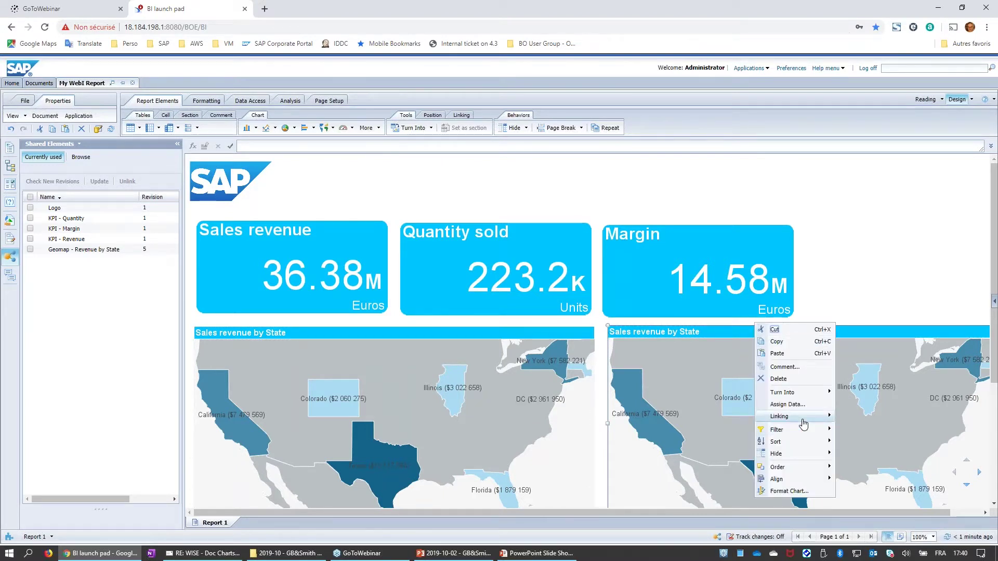
{"action": "mouse_move", "coordinate": [801, 416]}
{"action": "left_click", "coordinate": [880, 467]}
{"action": "left_click", "coordinate": [357, 351]}
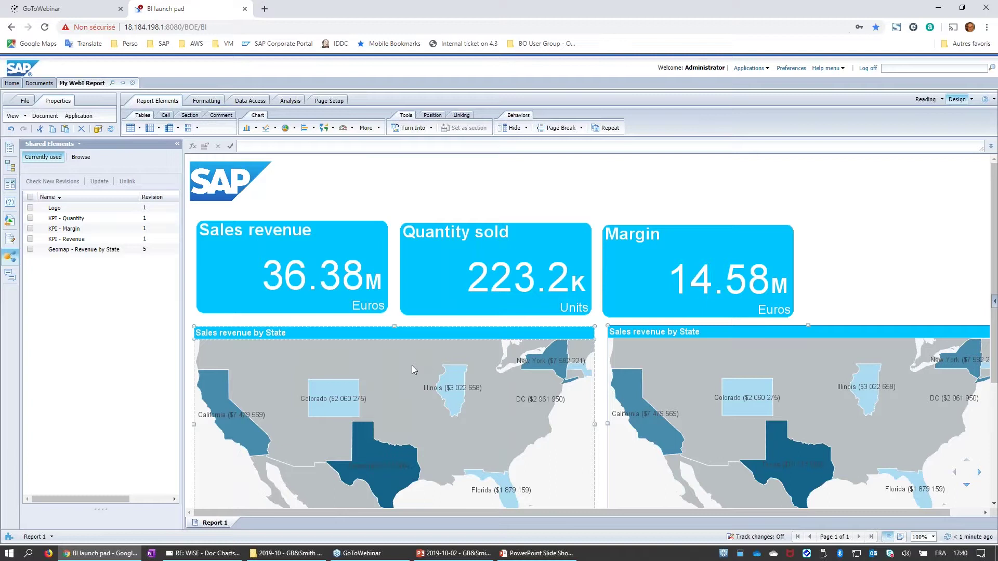
- Select the original left map and browse the shared-element folders
{"action": "right_click", "coordinate": [735, 327]}
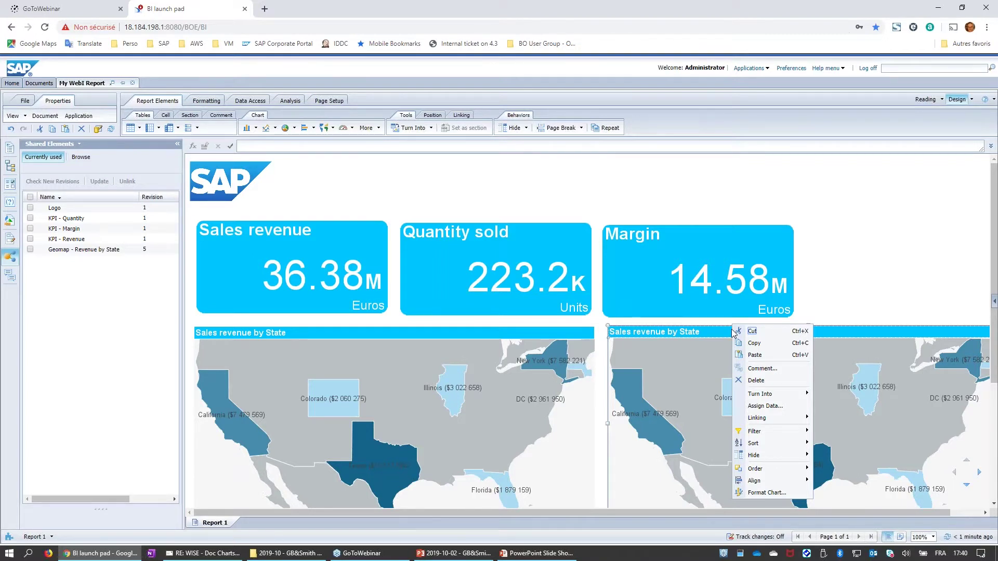
{"action": "left_click", "coordinate": [470, 338]}
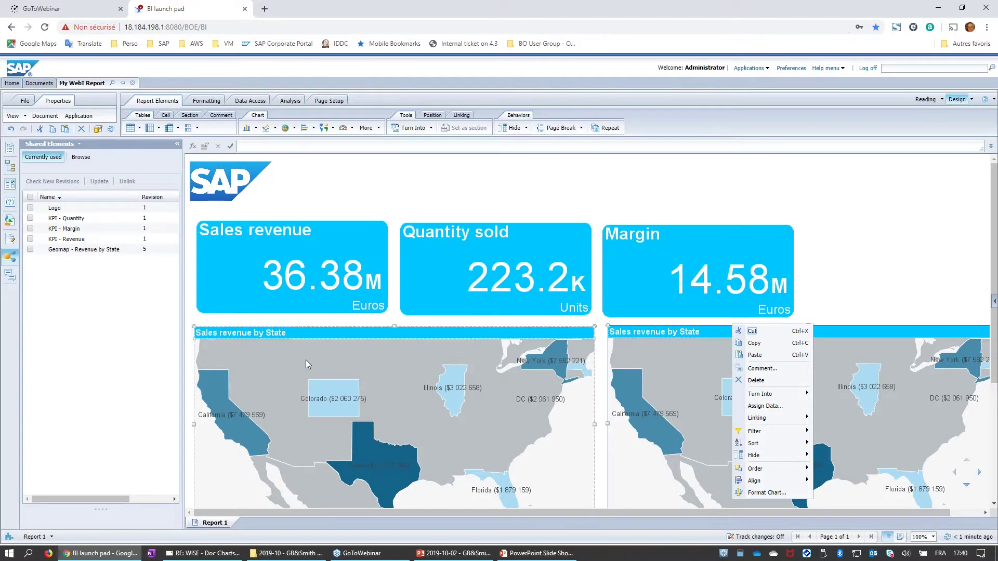
{"action": "left_click", "coordinate": [82, 161]}
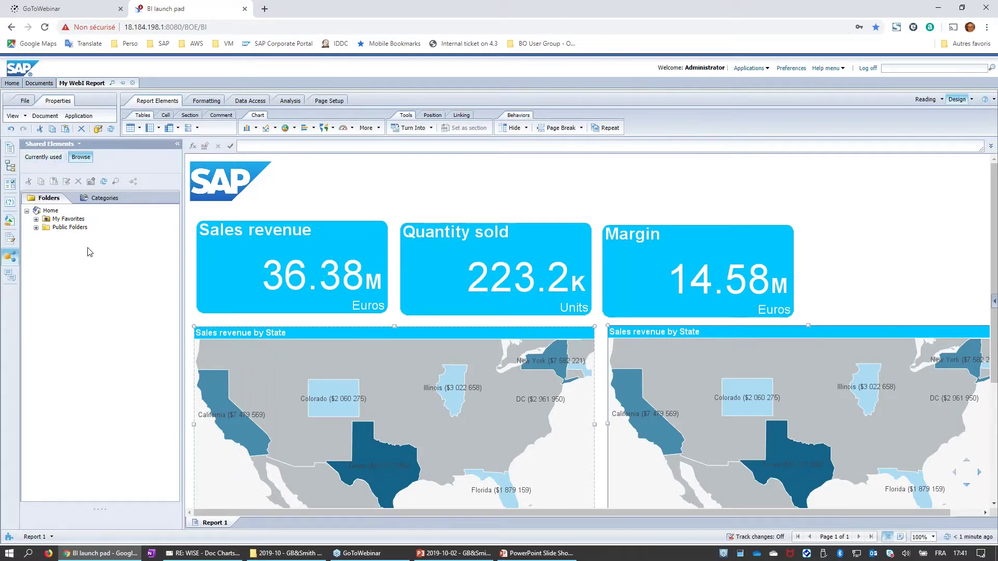
- Open Public Folders > ALL DEMOS HERE > webinar > Shared Elements and view Geomap - Revenue by City's properties without changes
{"action": "left_click", "coordinate": [36, 228]}
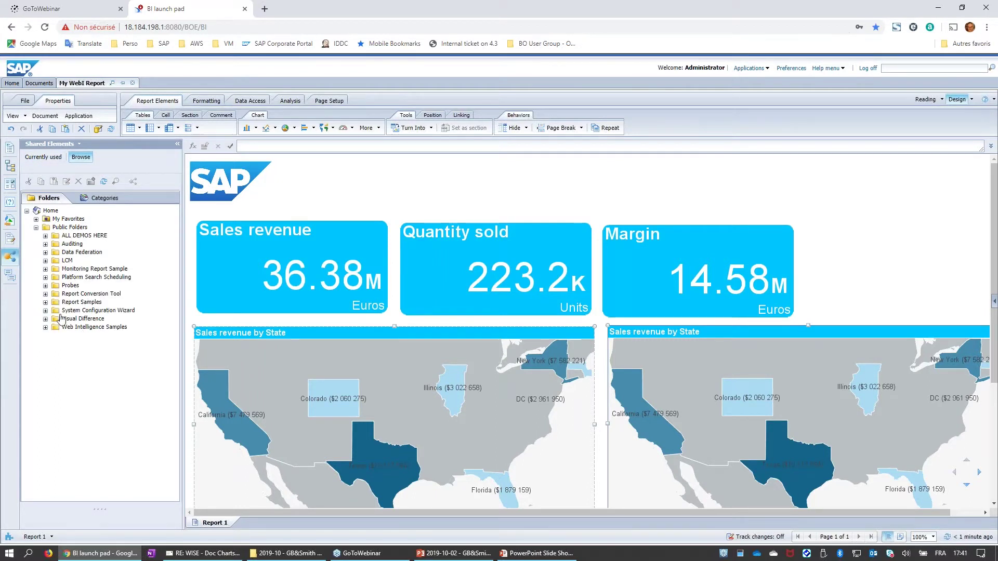
{"action": "left_click", "coordinate": [45, 236]}
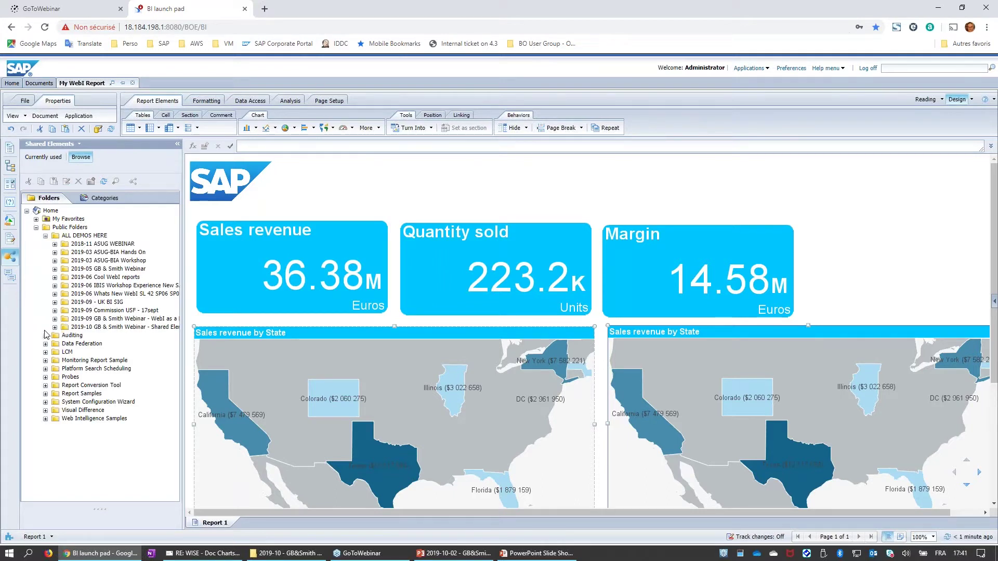
{"action": "left_click", "coordinate": [54, 327]}
{"action": "left_click", "coordinate": [64, 335]}
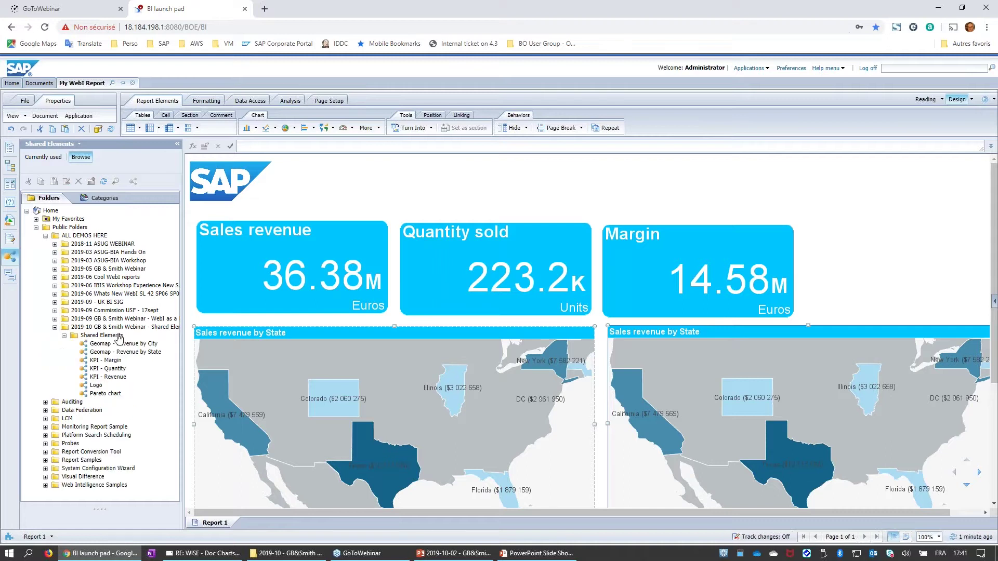
{"action": "left_click", "coordinate": [108, 343]}
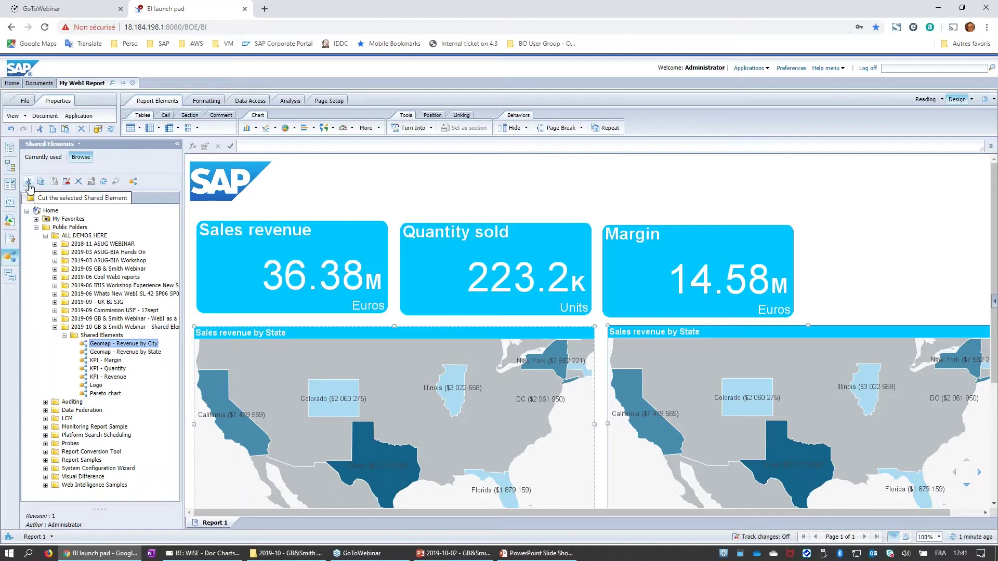
{"action": "left_click", "coordinate": [66, 182]}
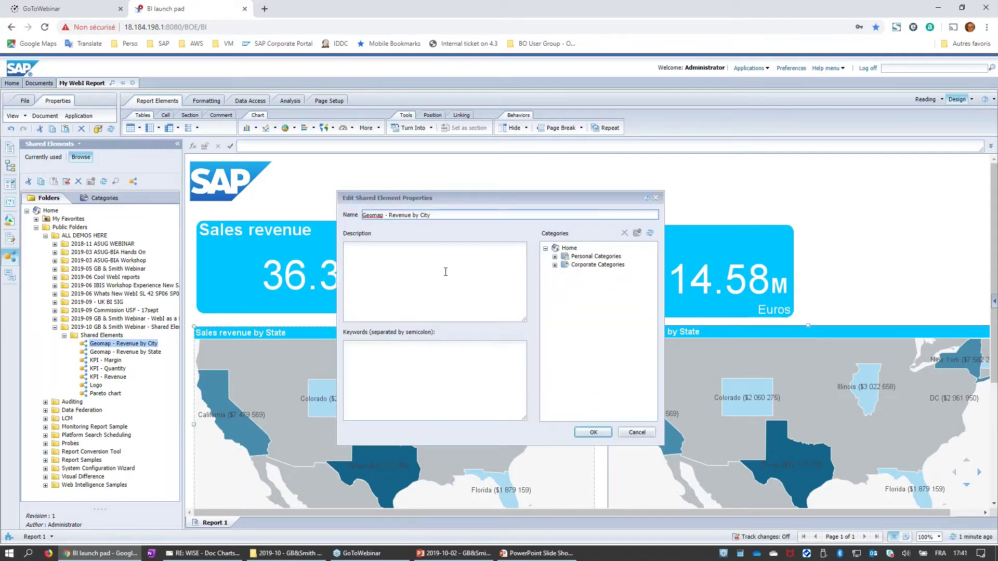
{"action": "left_click", "coordinate": [638, 432]}
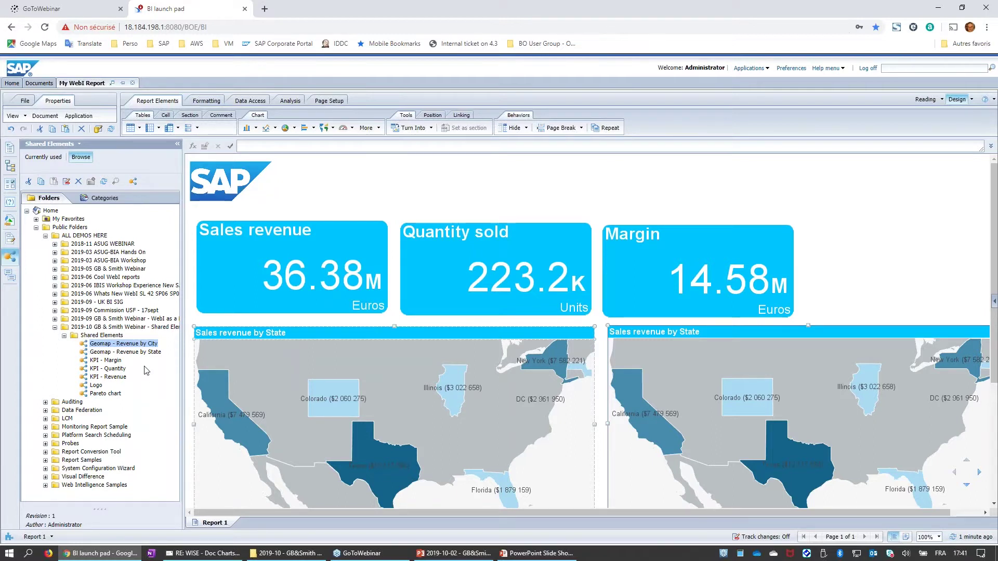
- Step through the SAP logo and Sales revenue KPI, then return to the Currently used list
{"action": "key", "text": "Tab"}
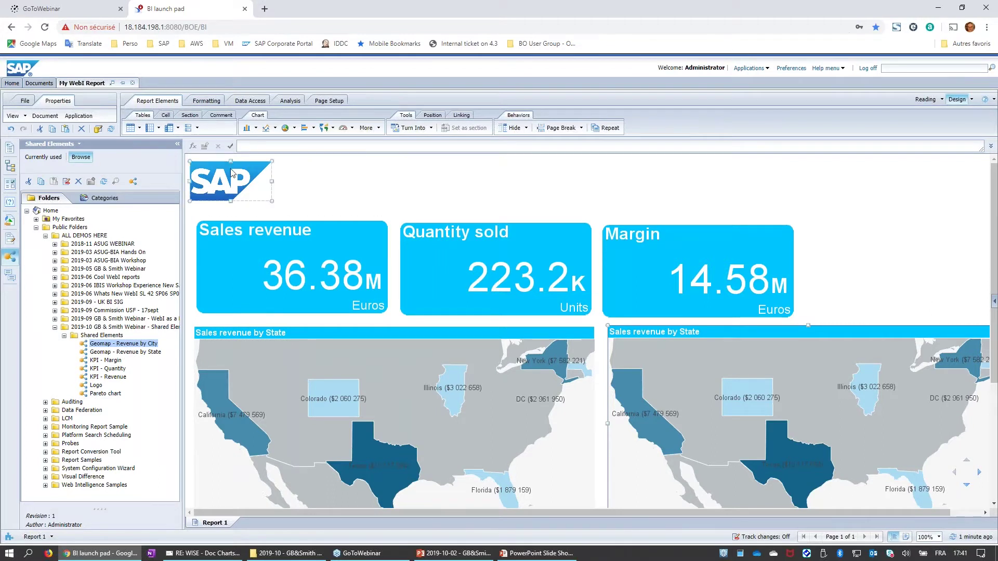
{"action": "key", "text": "Tab"}
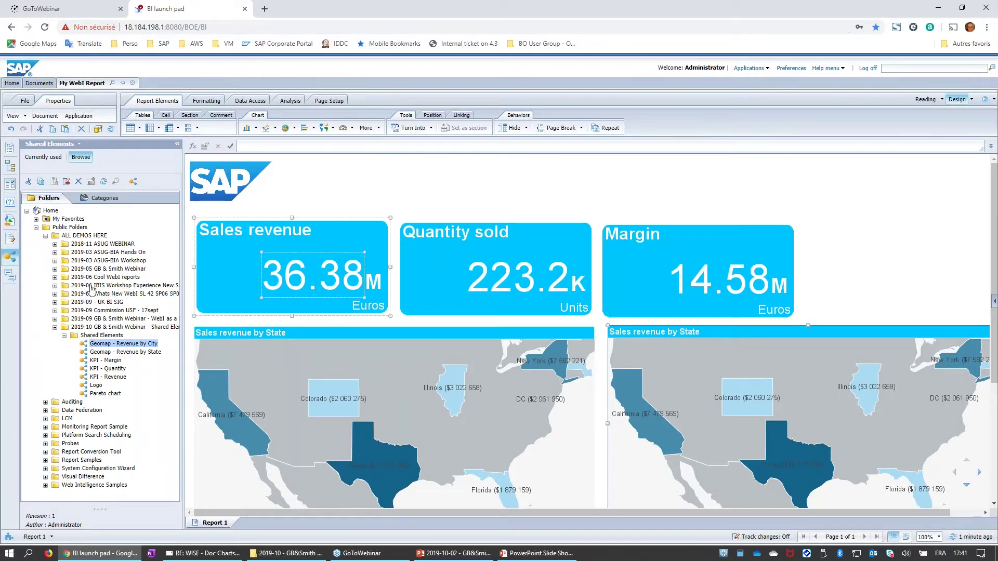
{"action": "left_click", "coordinate": [43, 157]}
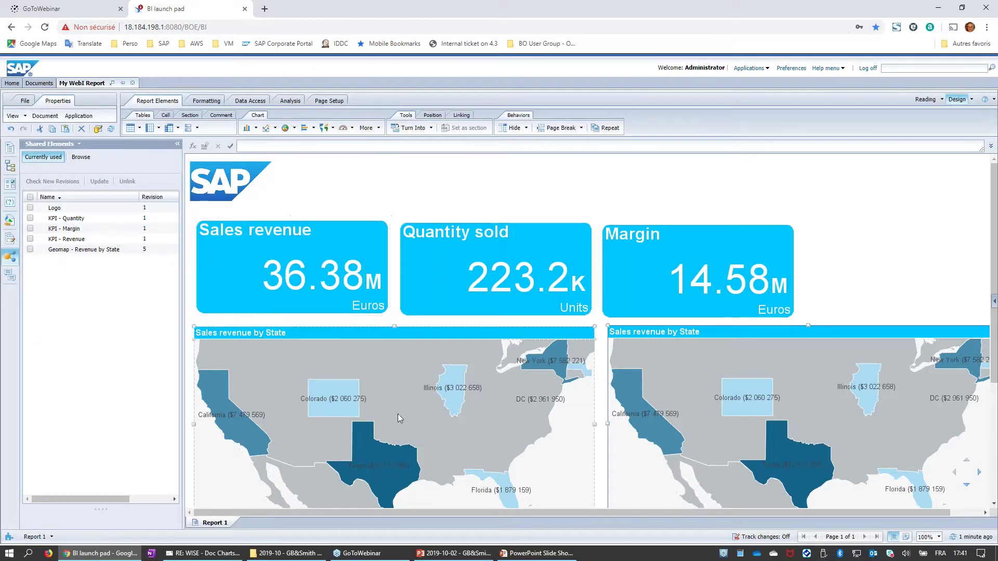
{"action": "scroll", "coordinate": [399, 416], "scroll_direction": "down", "scroll_amount": 3}
{"action": "scroll", "coordinate": [400, 419], "scroll_direction": "down", "scroll_amount": 1}
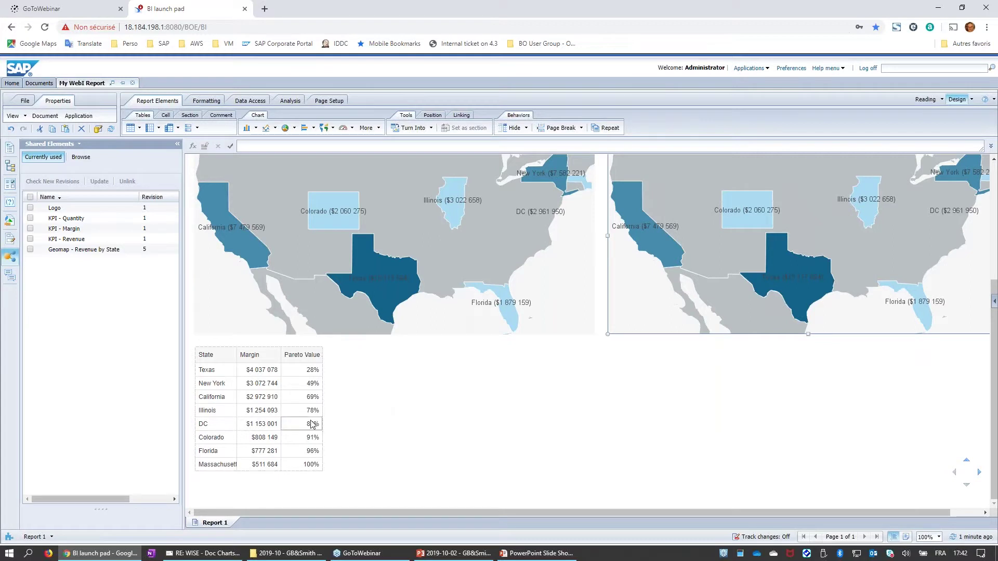
- Select the left state revenue map, then minimize the browser and advance the slideshow
{"action": "left_click", "coordinate": [411, 293]}
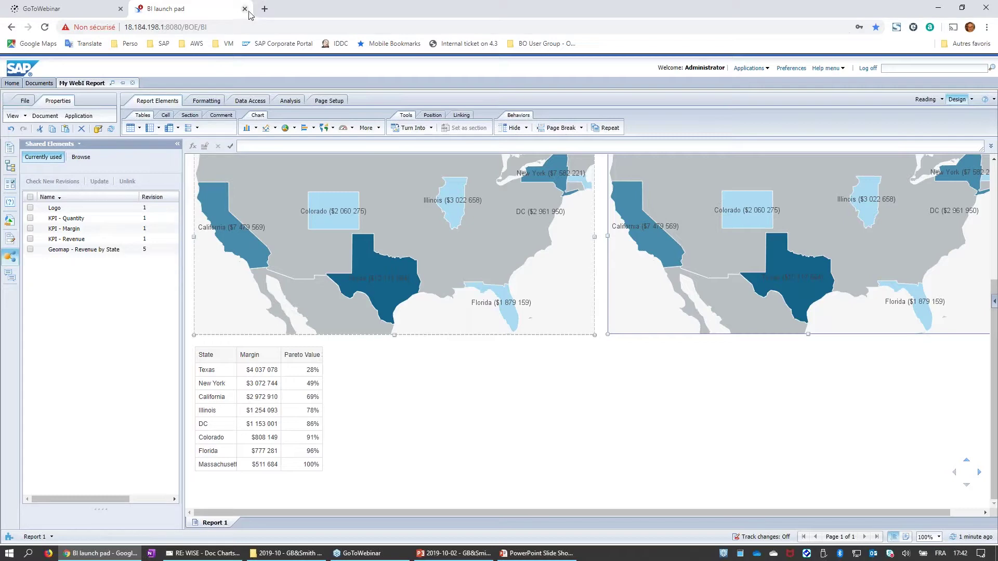
{"action": "left_click", "coordinate": [938, 8]}
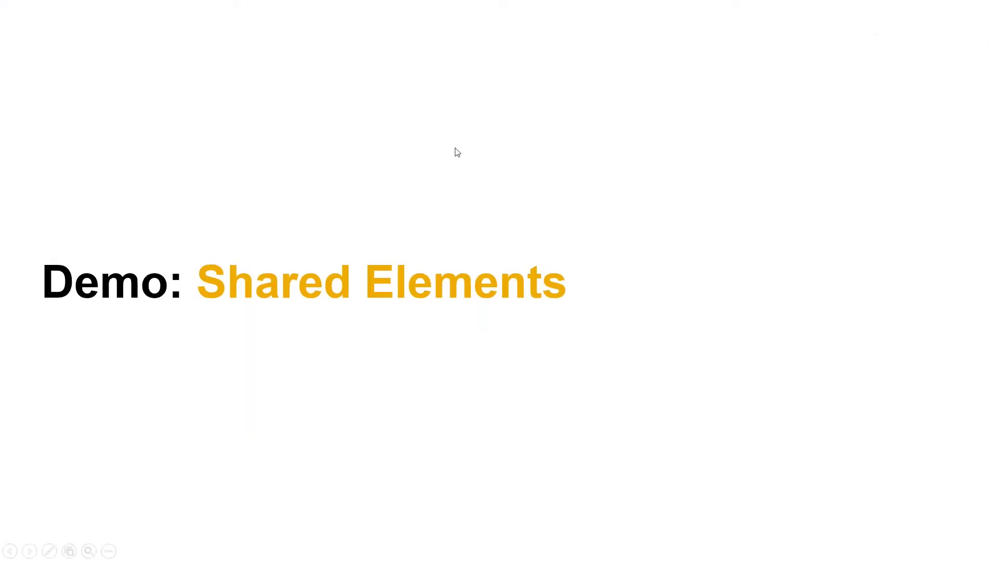
{"action": "left_click", "coordinate": [645, 251]}
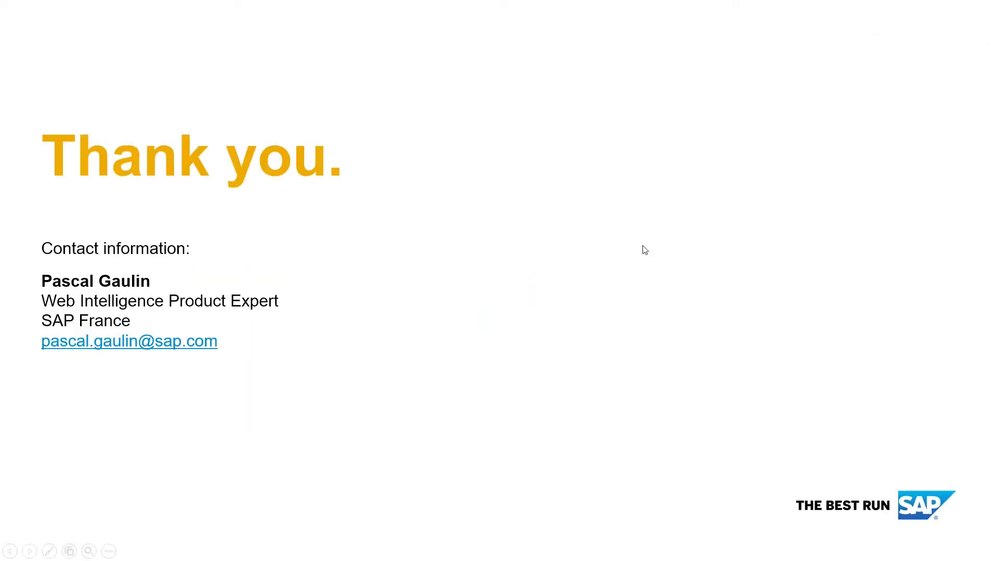